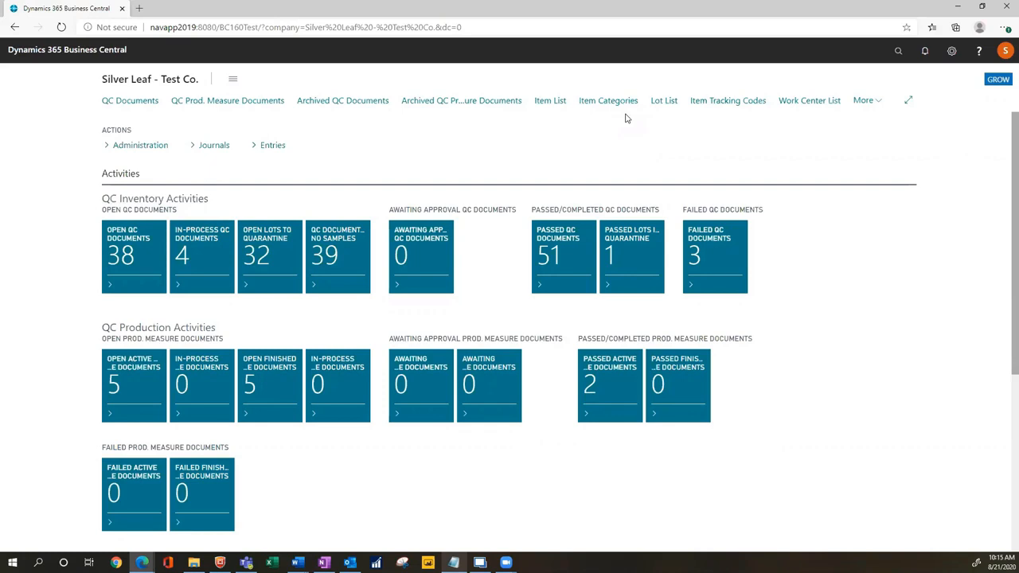
Step: View the list of available roles in the personal settings and close it without picking another role
left_click(960, 57)
left_click(915, 122)
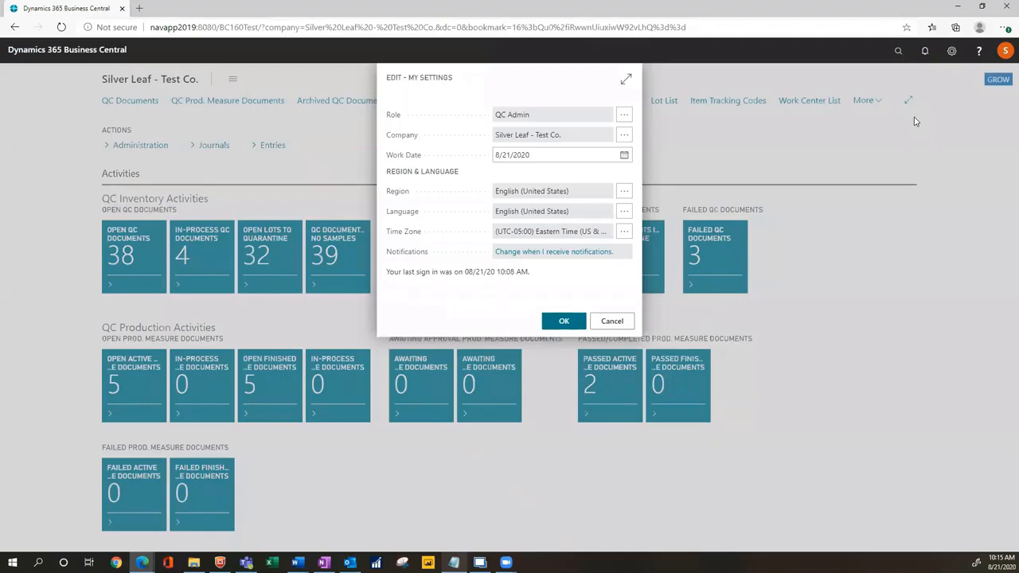
left_click(624, 116)
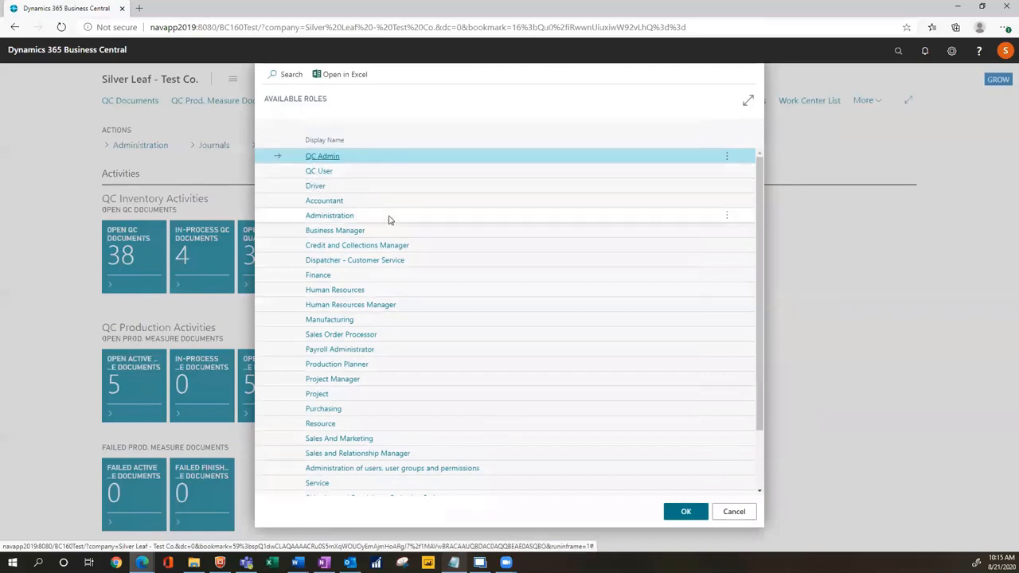
left_click(732, 511)
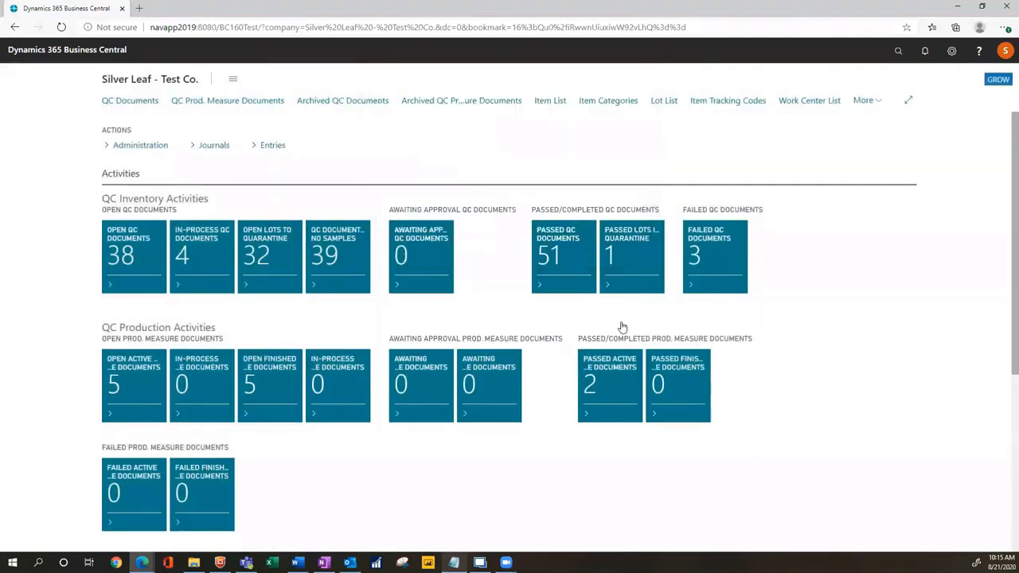
left_click(620, 323)
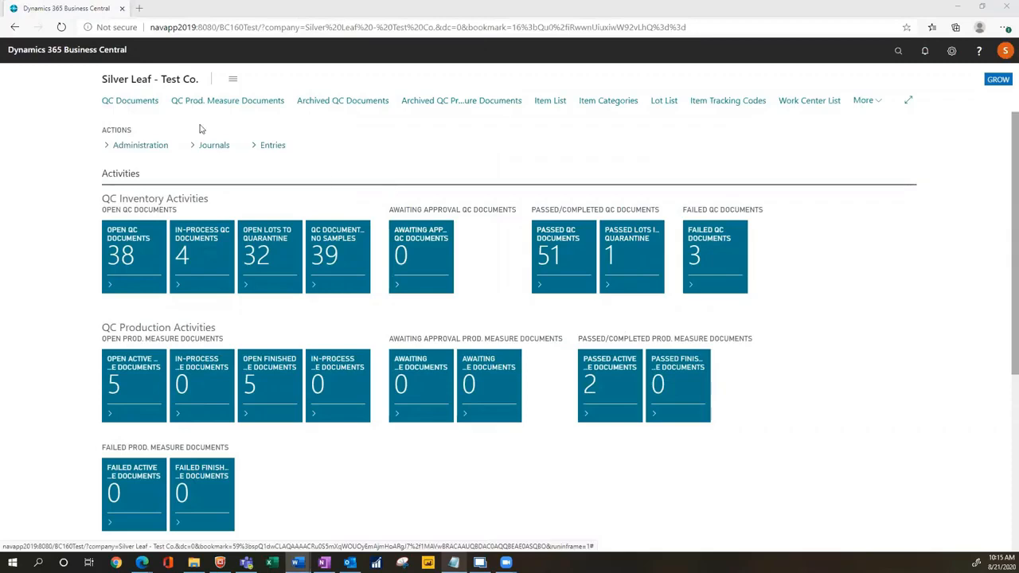
Step: Open the Quality Control setup card from the QC administration and make it editable
left_click(140, 145)
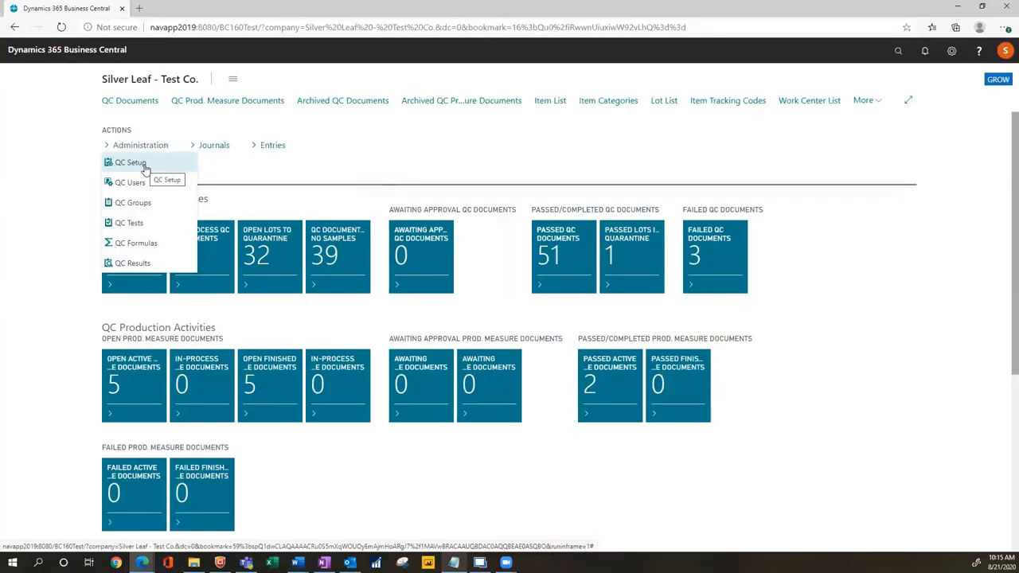
left_click(136, 165)
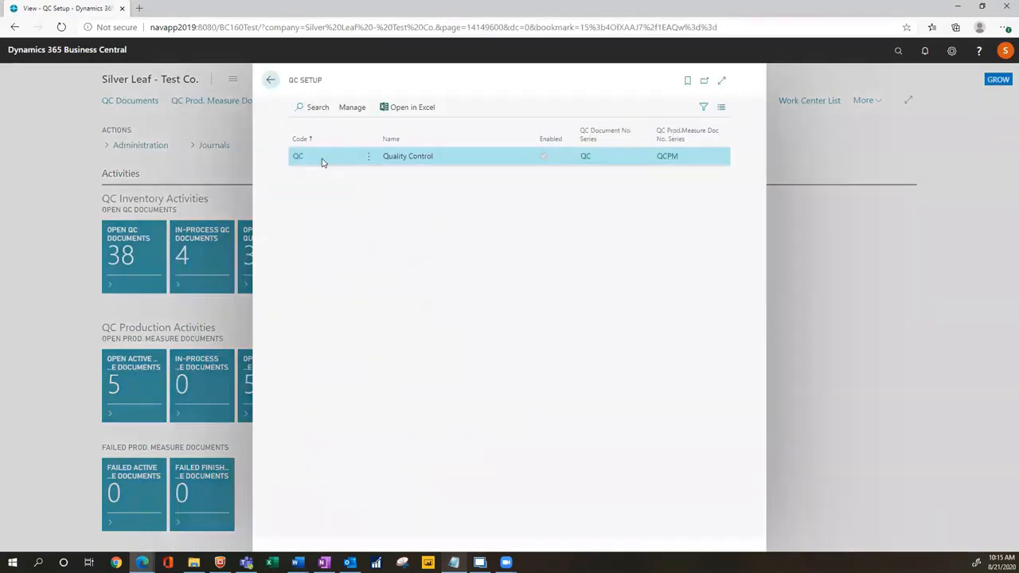
left_click(297, 159)
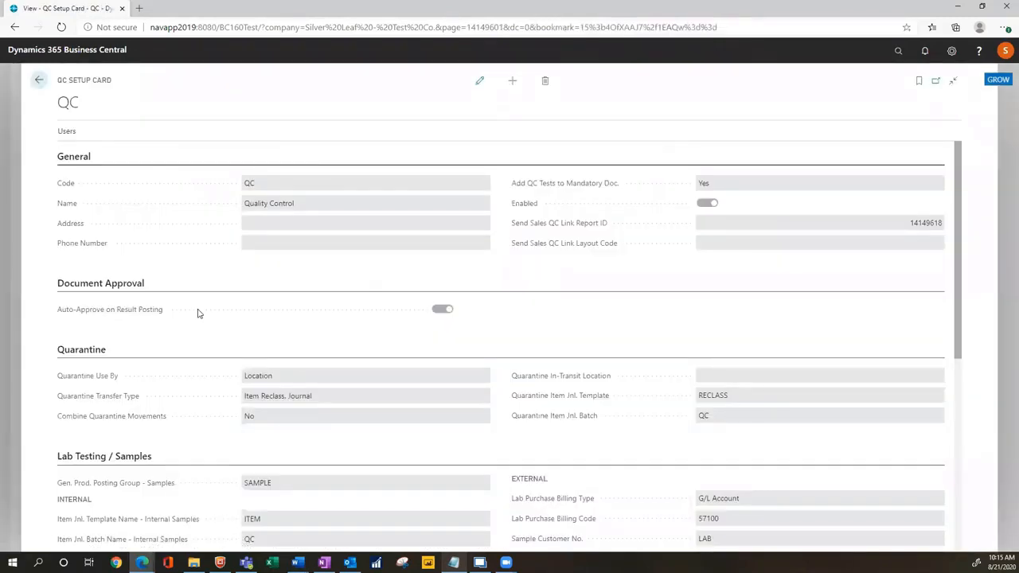
left_click(480, 80)
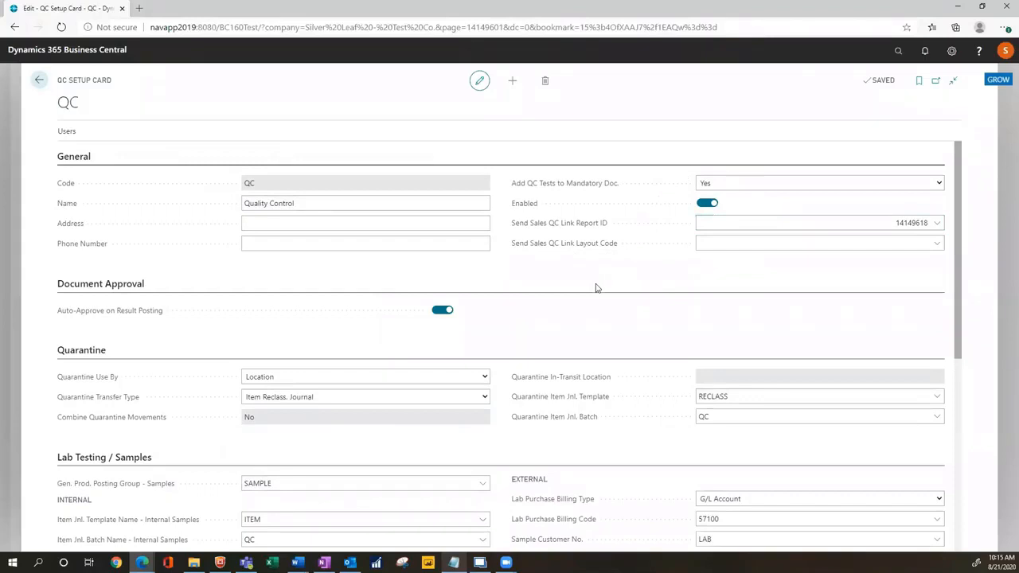
Step: Review the quarantine, lab testing, numbering, inheritance and COA report settings, and return to the home page
scroll(597, 287, "down", 1)
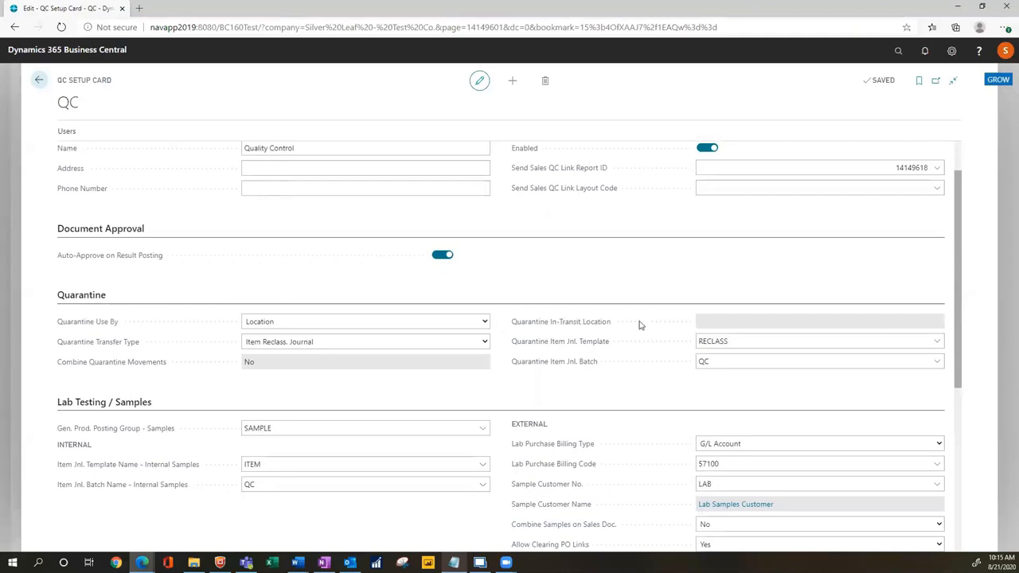
scroll(641, 325, "down", 1)
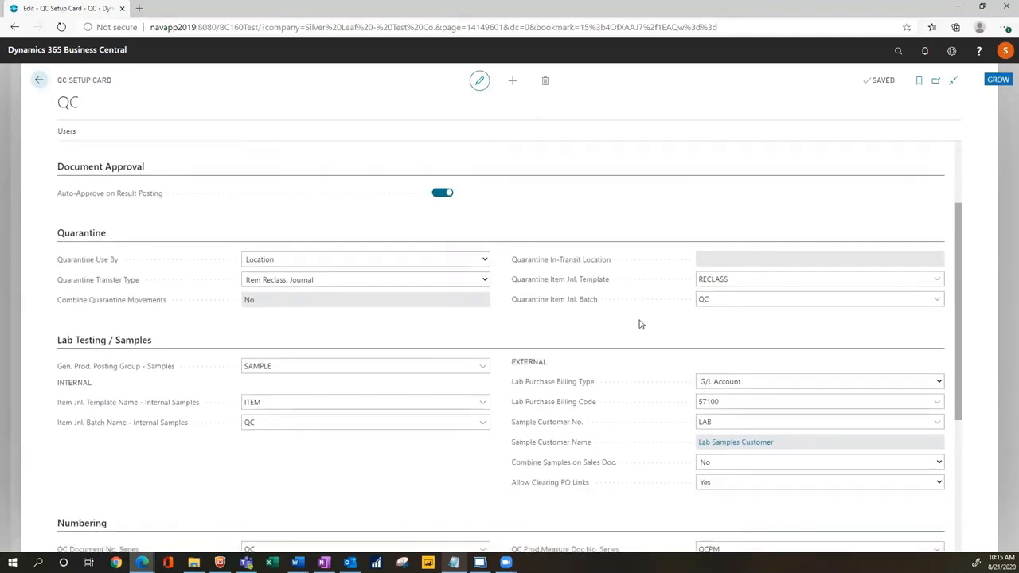
scroll(641, 324, "down", 2)
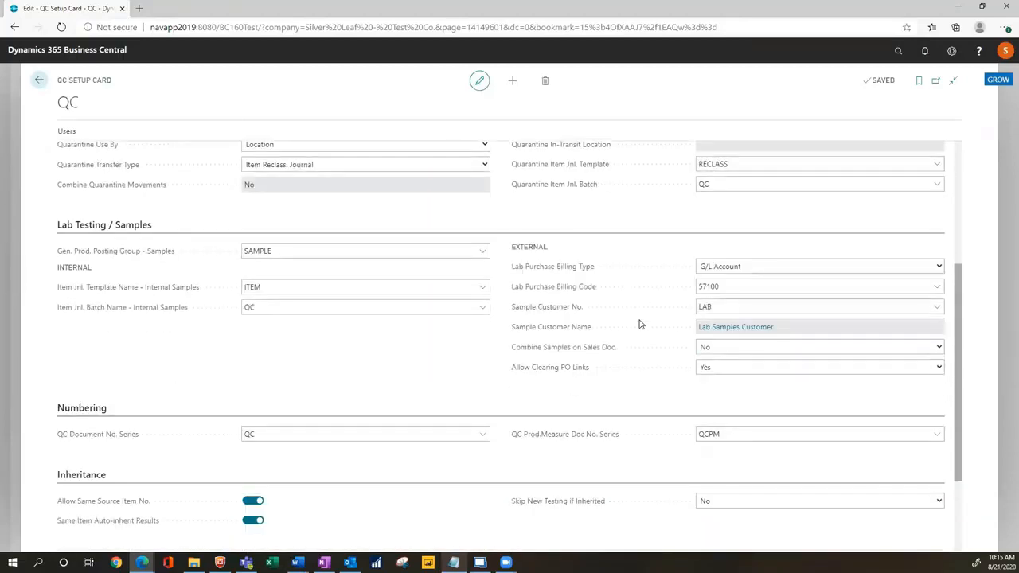
scroll(641, 324, "down", 1)
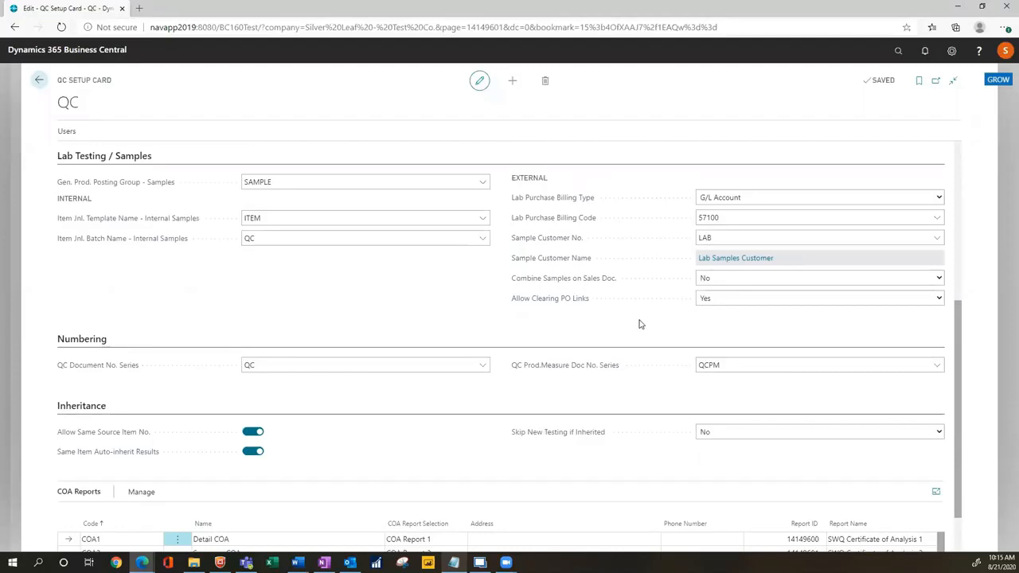
scroll(641, 324, "down", 1)
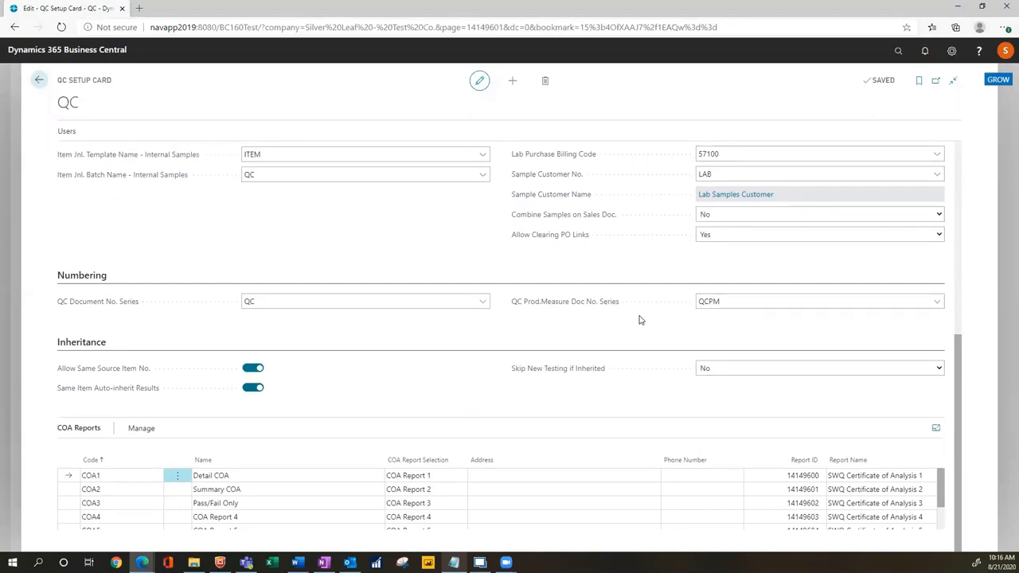
left_click(39, 80)
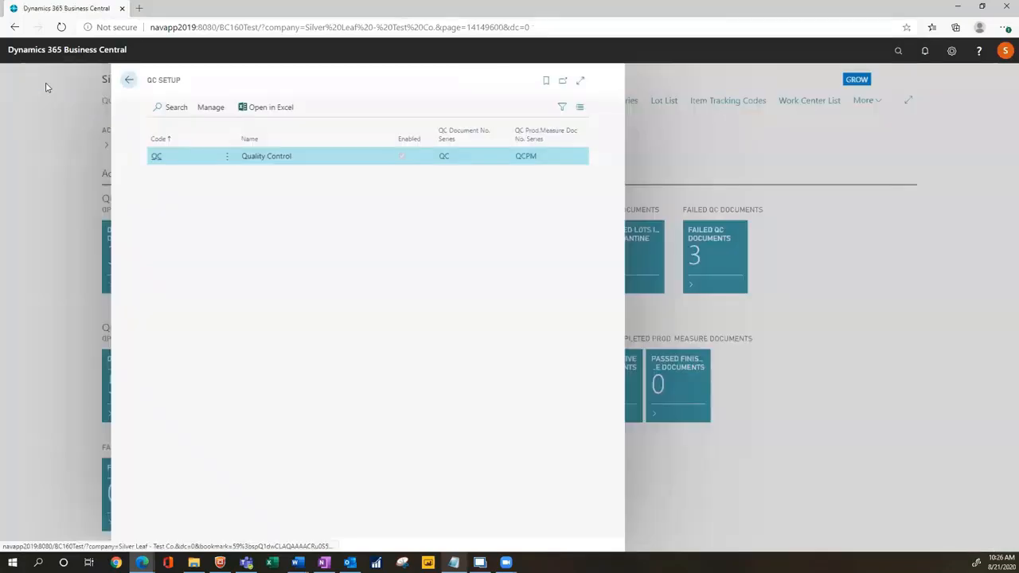
left_click(270, 80)
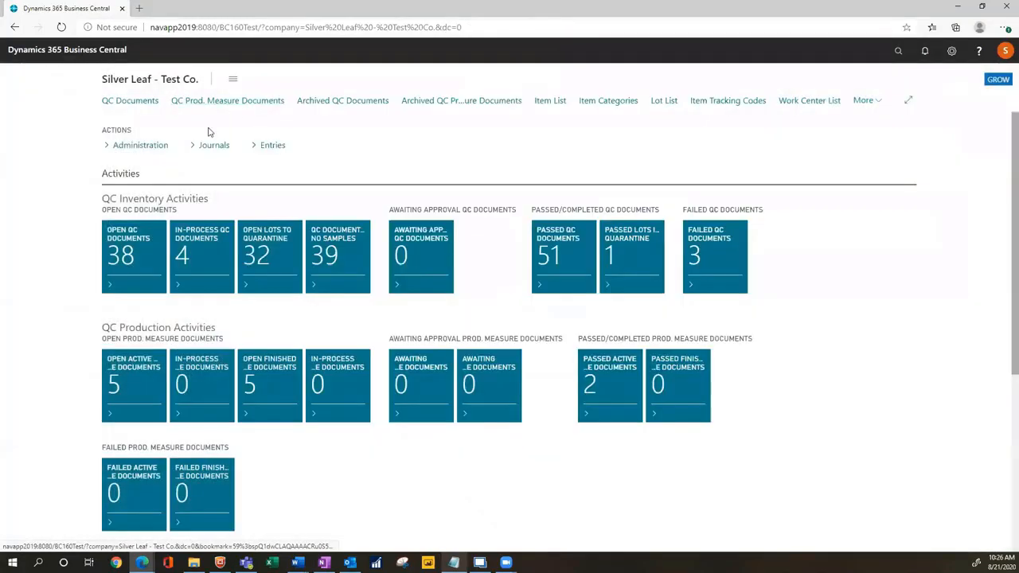
Step: Open the STAND FLOWER TRIM group from the list of QC groups
left_click(144, 149)
left_click(136, 202)
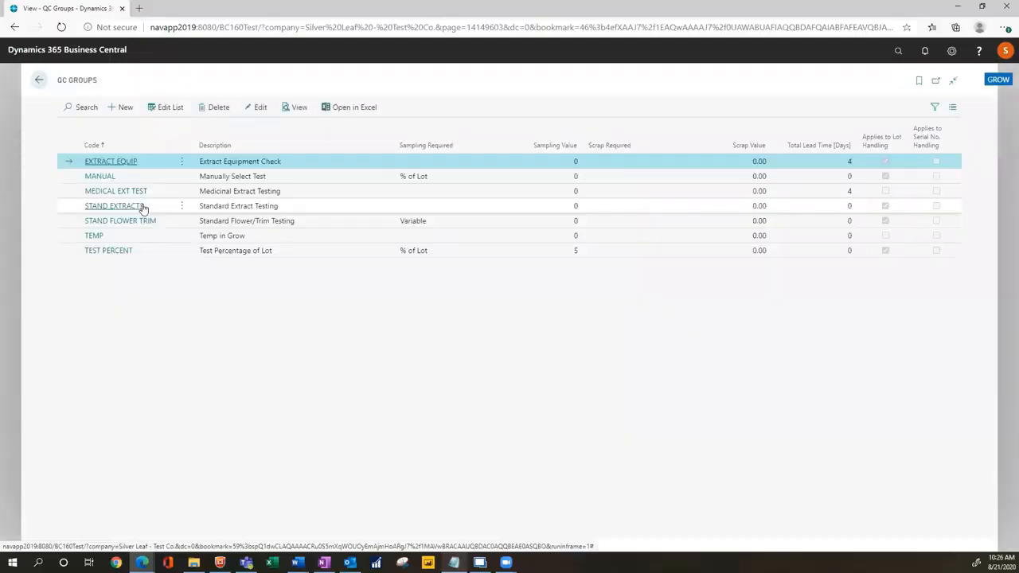
left_click(141, 222)
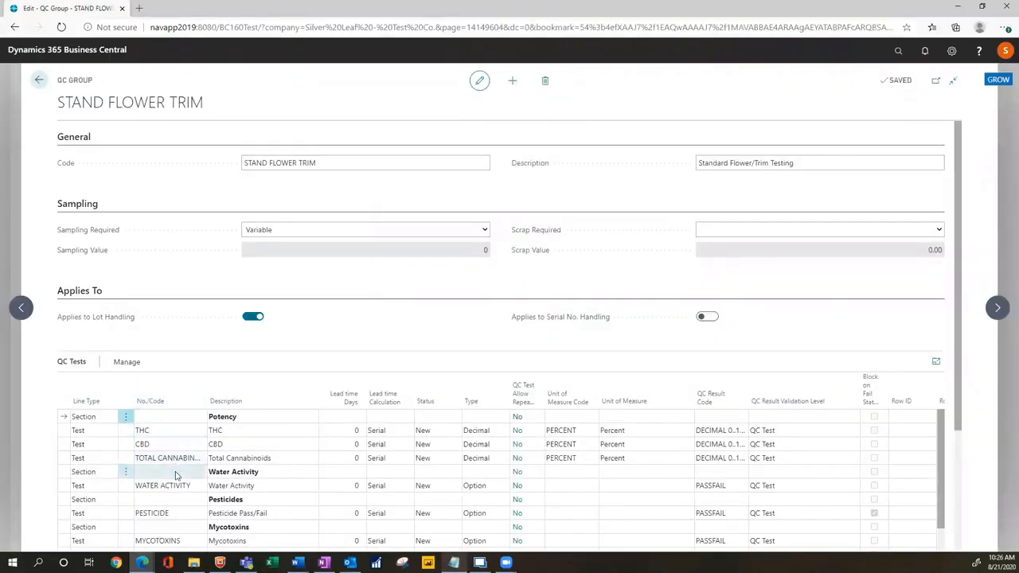
Step: Open the card of the group's WATER ACTIVITY test and examine its lead time and possible results
left_click(175, 487)
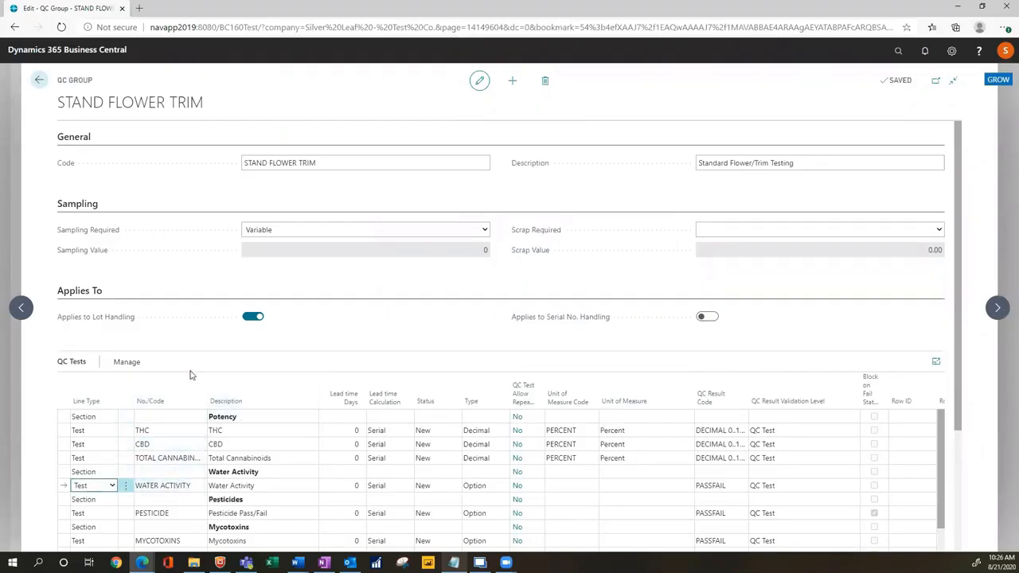
left_click(124, 365)
left_click(195, 390)
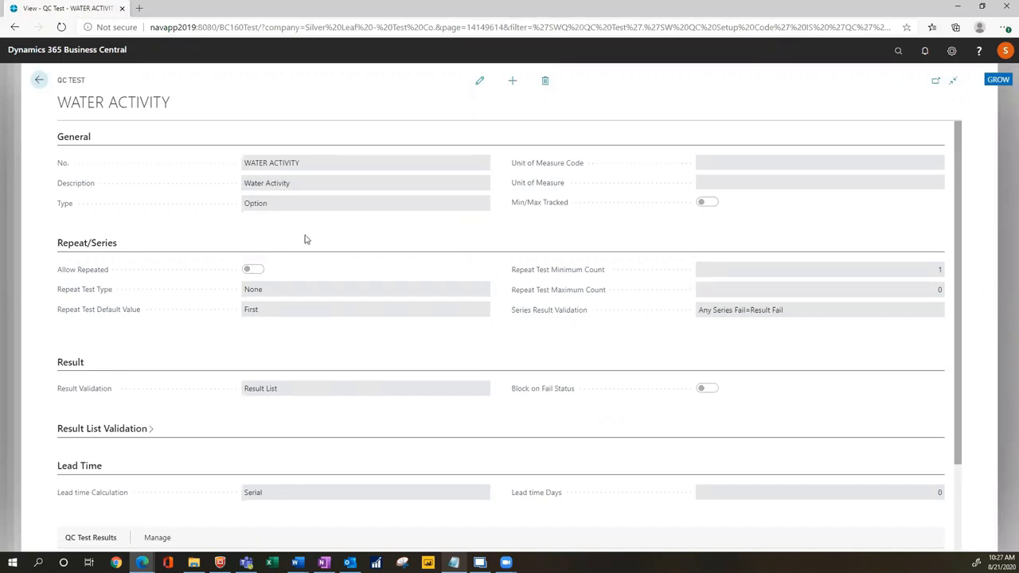
scroll(337, 324, "down", 1)
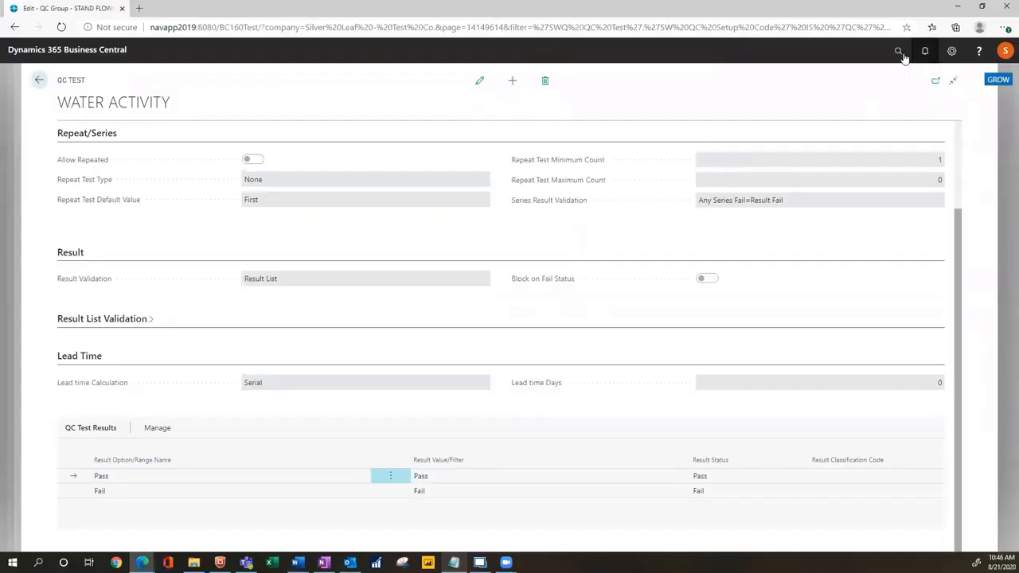
Step: Search for the items list and open the card of item FIN00002, Flower - 3.5g
left_click(898, 51)
type("item")
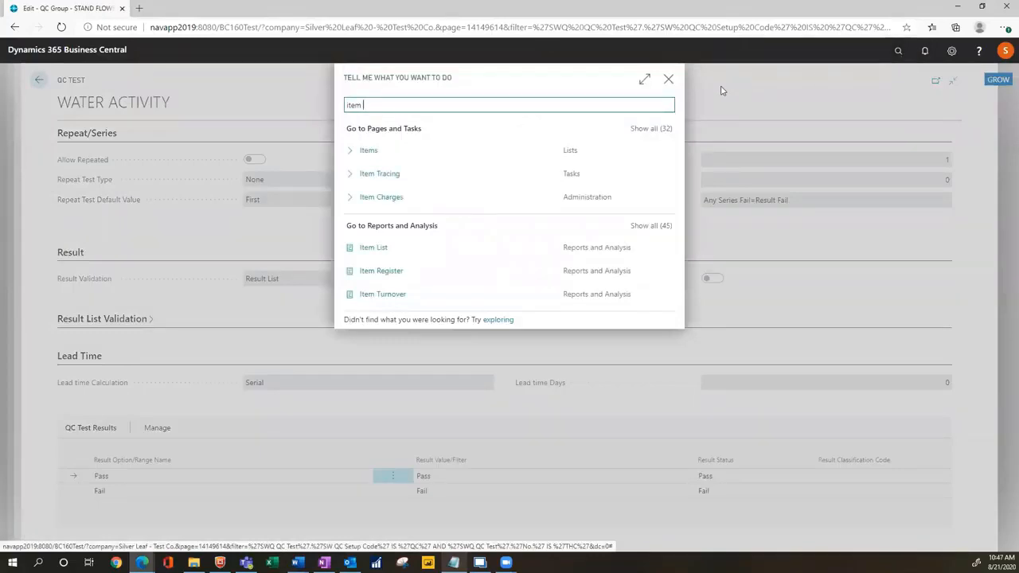
left_click(369, 150)
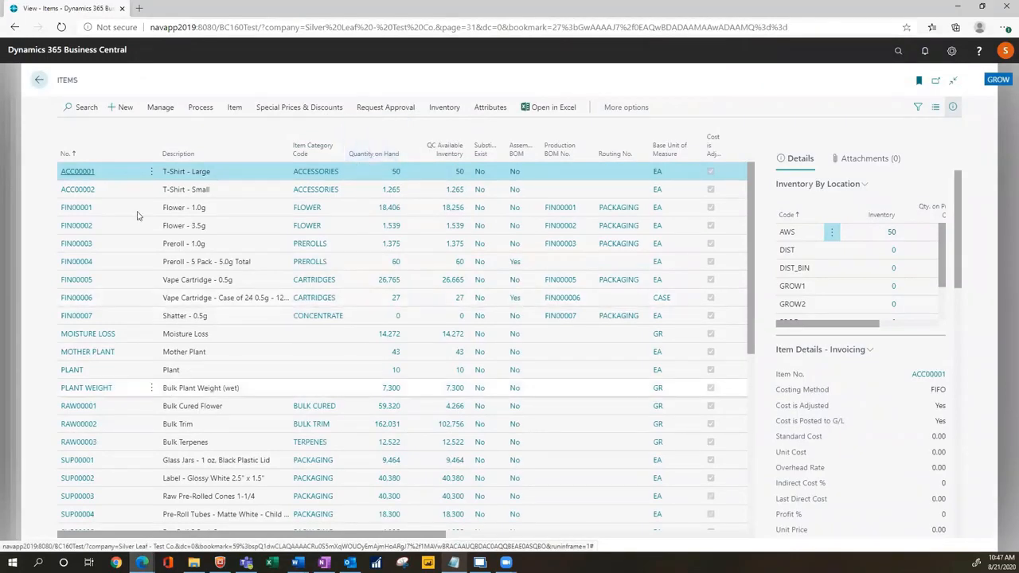
left_click(77, 227)
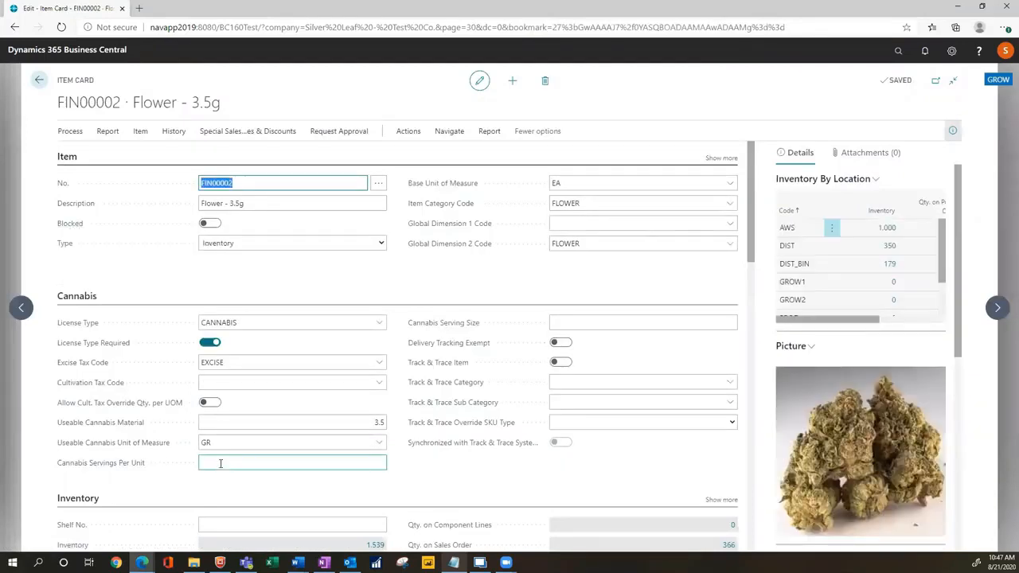
Step: Examine the QC group assigned to the Flower - 3.5g item on its card
scroll(220, 464, "down", 10)
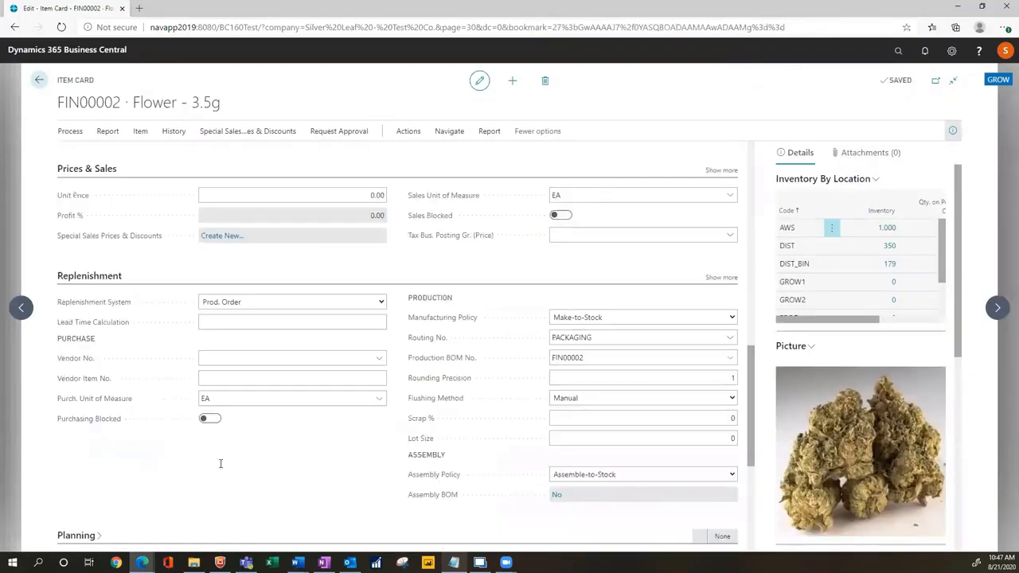
scroll(221, 463, "down", 8)
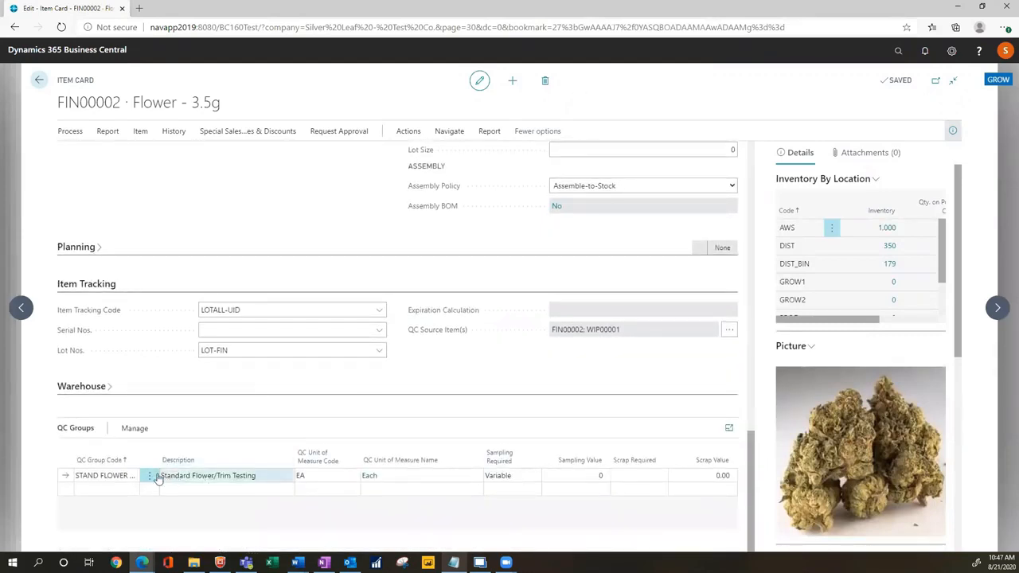
left_click(103, 475)
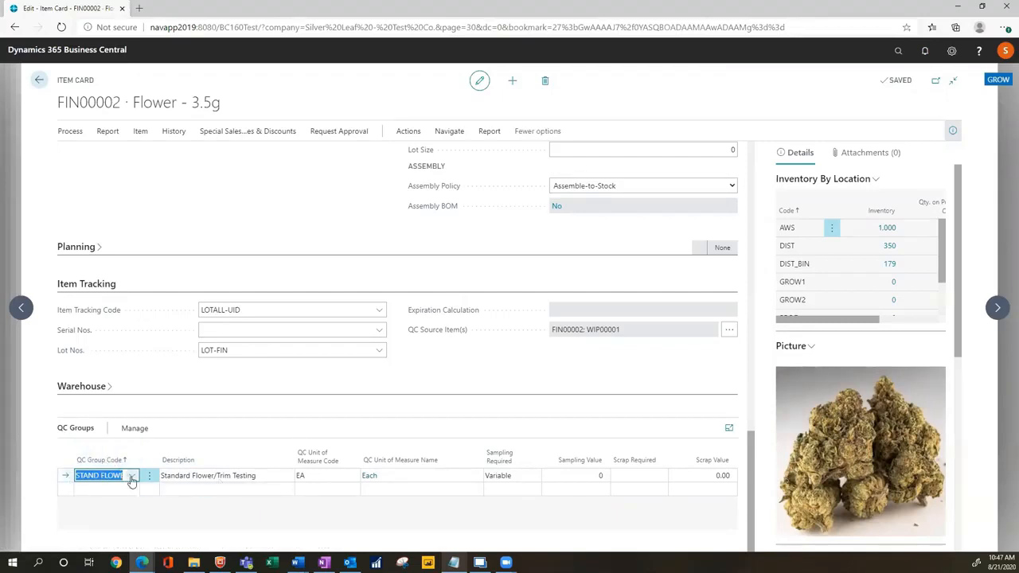
Step: Open the FLOWER item category card for editing from the full category list of the item's category code
scroll(315, 410, "up", 15)
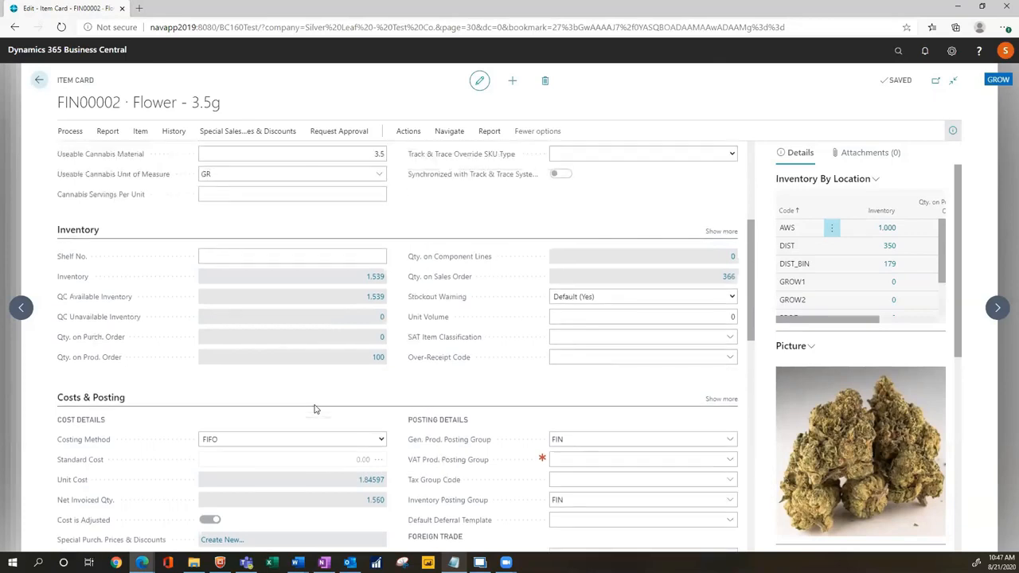
scroll(315, 409, "up", 2)
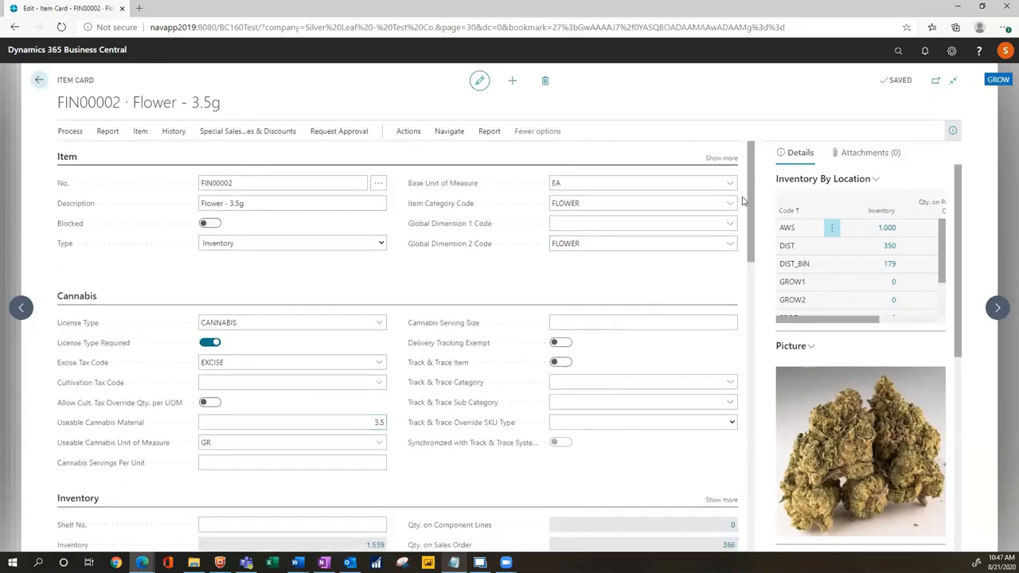
left_click(720, 206)
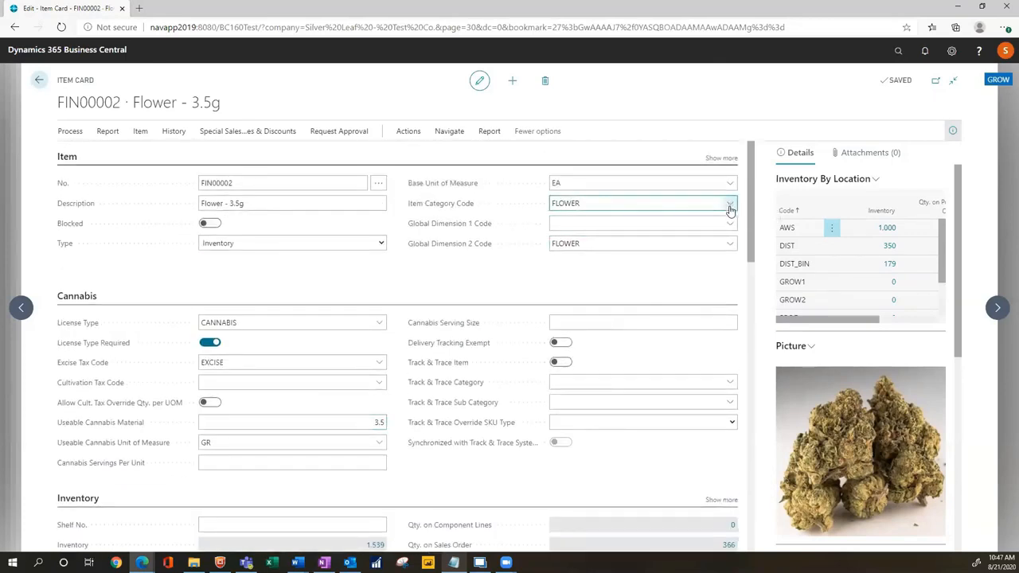
left_click(731, 203)
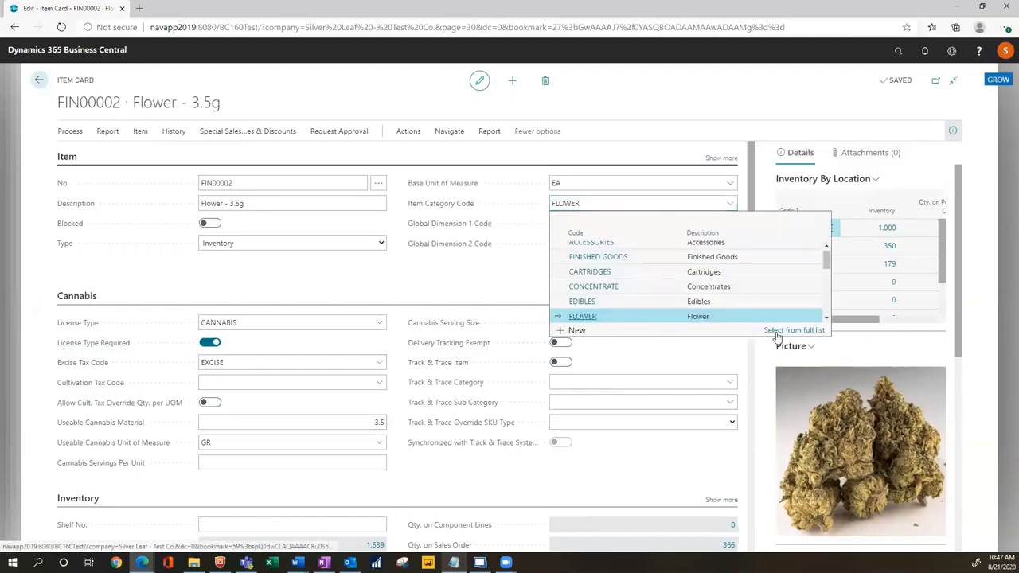
left_click(777, 333)
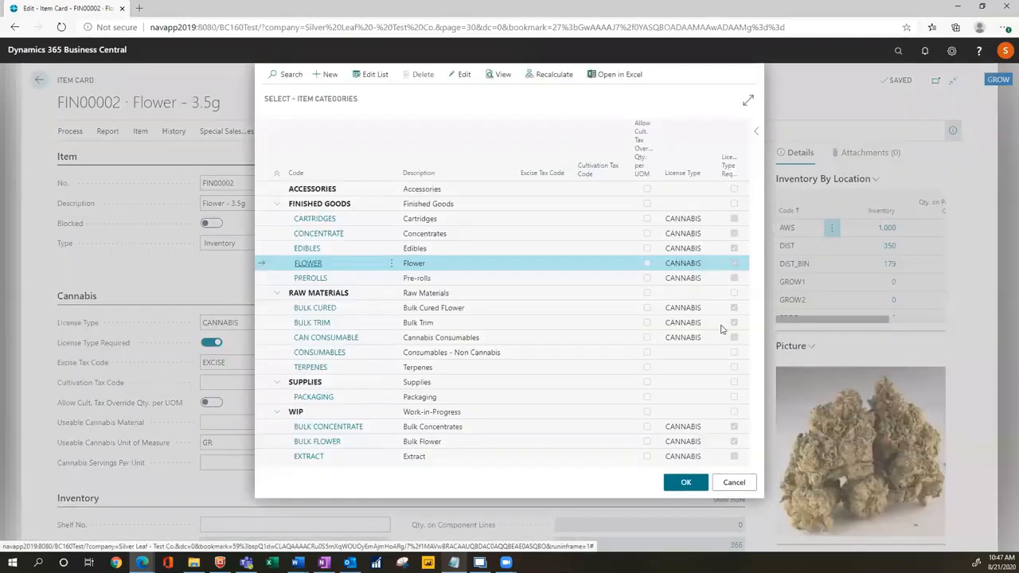
left_click(463, 74)
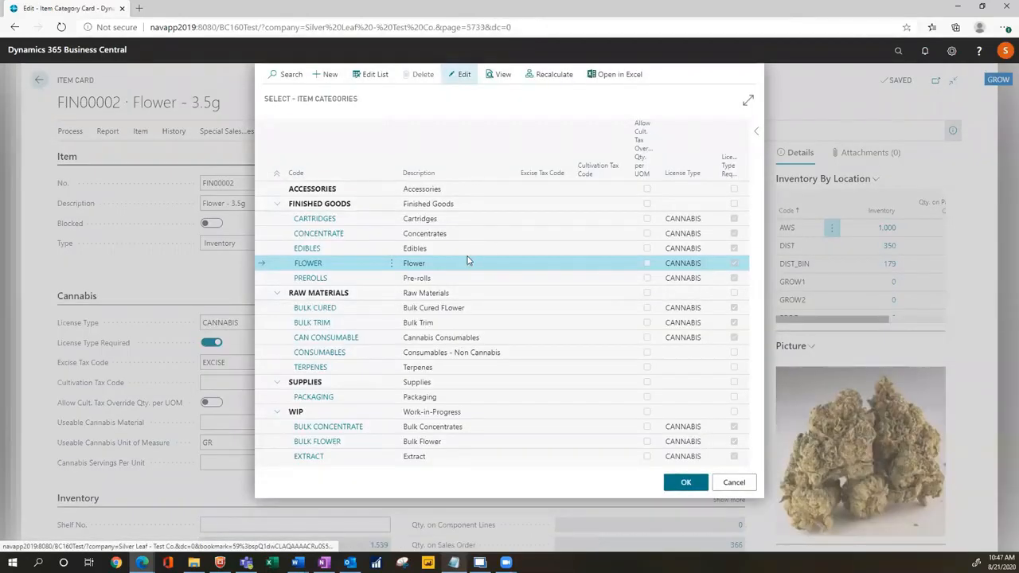
scroll(263, 318, "down", 1)
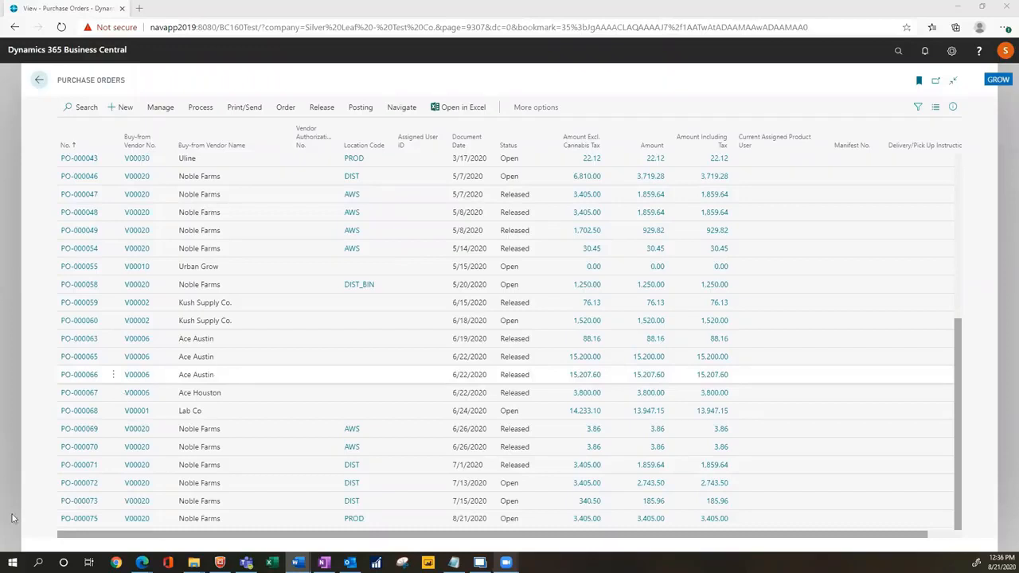
Step: Open the Noble Farms purchase order dated 8/21/2020 and examine the item tracking lines of its Bulk Trim line
left_click(90, 522)
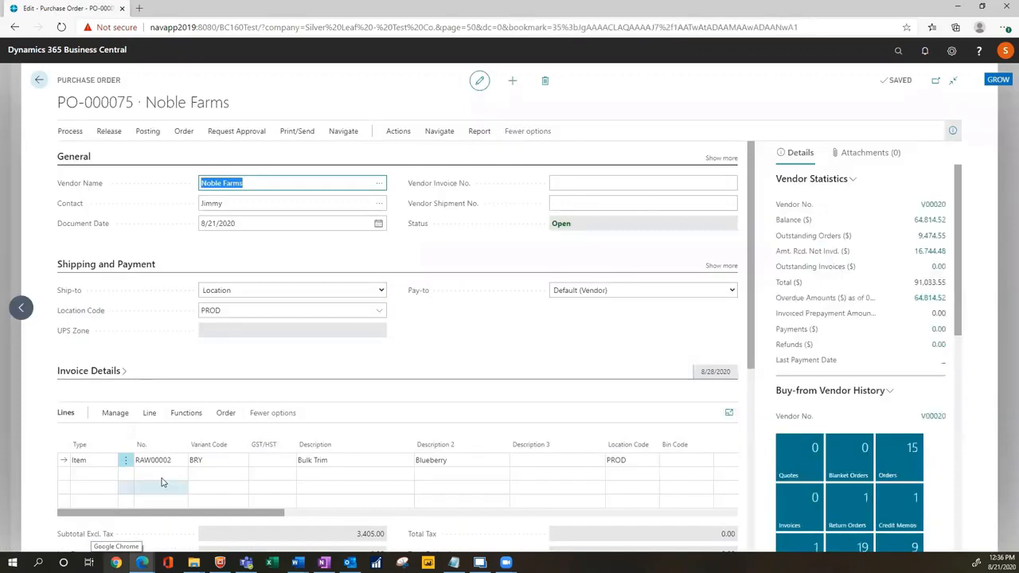
left_click(199, 461)
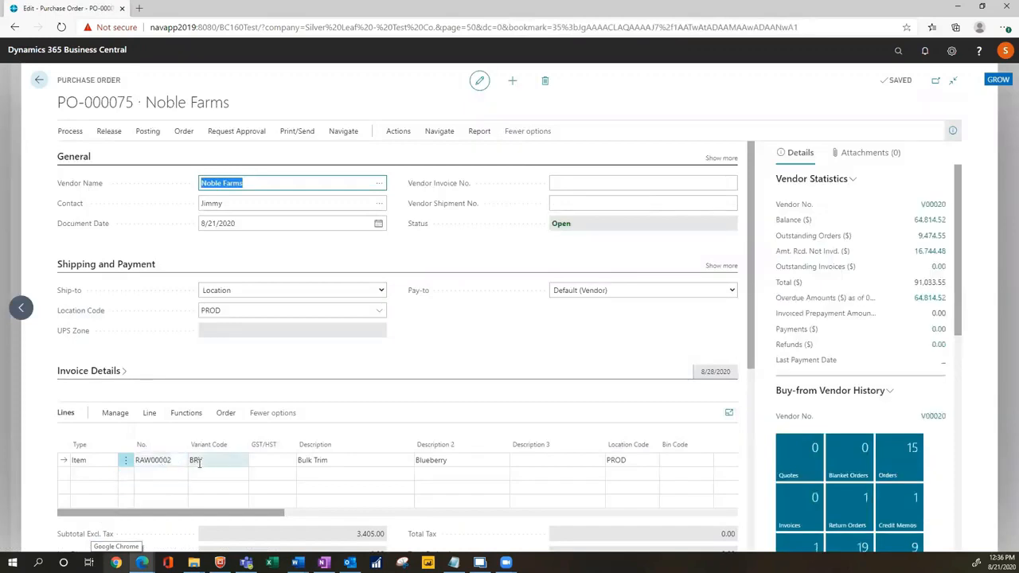
left_click(149, 413)
left_click(115, 413)
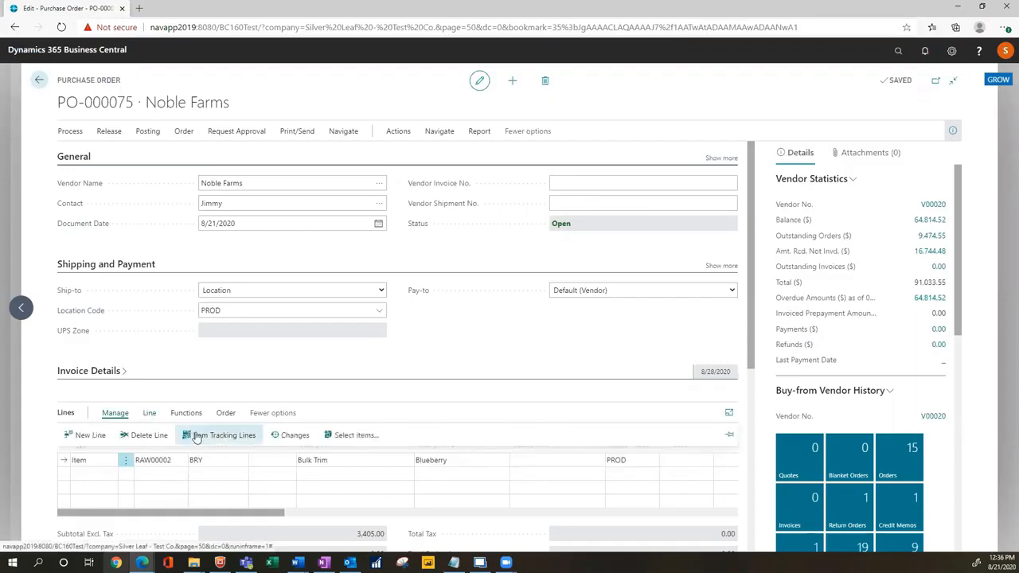
left_click(201, 436)
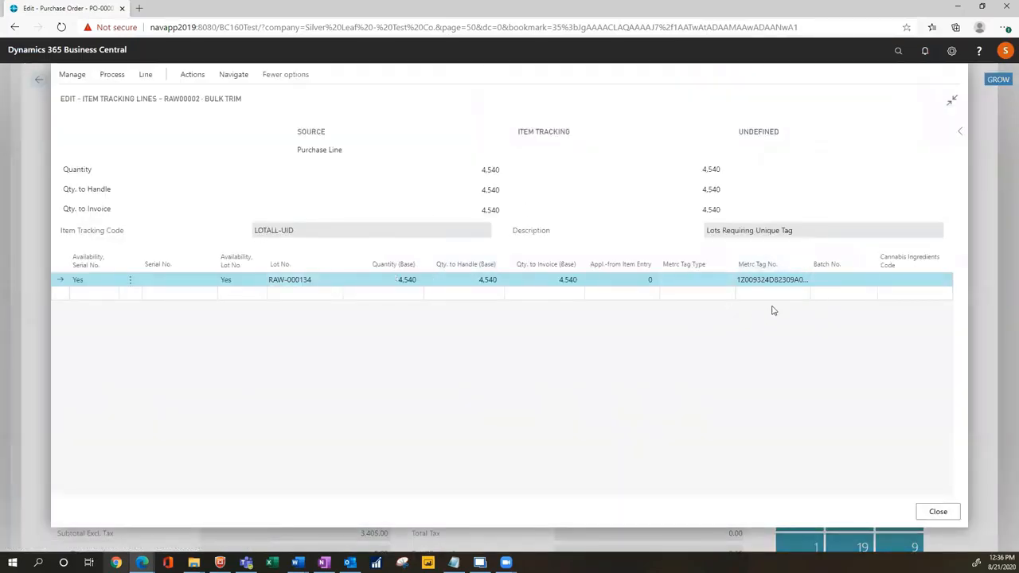
left_click(938, 512)
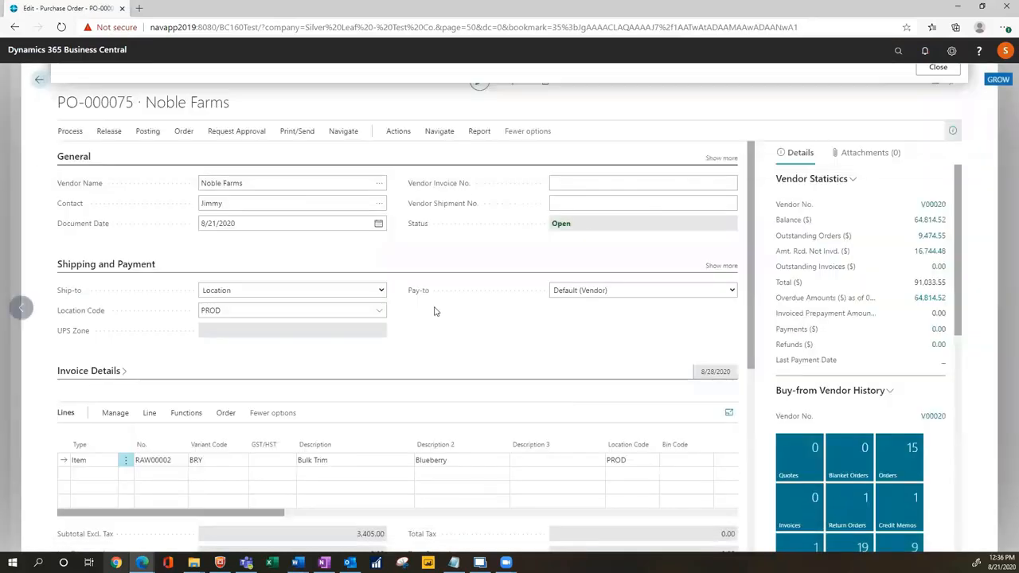
Step: Post the Noble Farms purchase order with the Receive option only
left_click(148, 131)
left_click(76, 152)
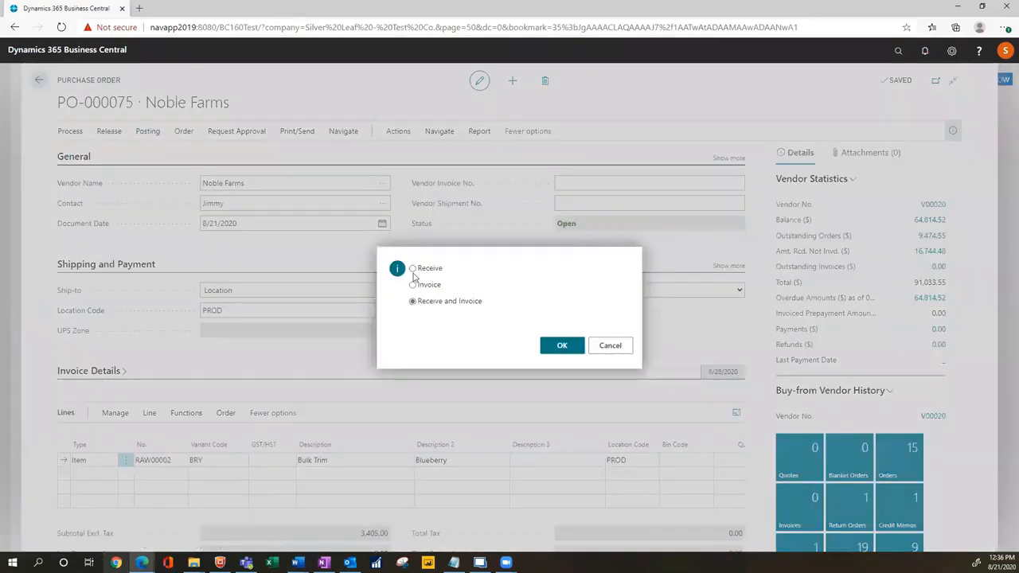
left_click(414, 270)
left_click(563, 345)
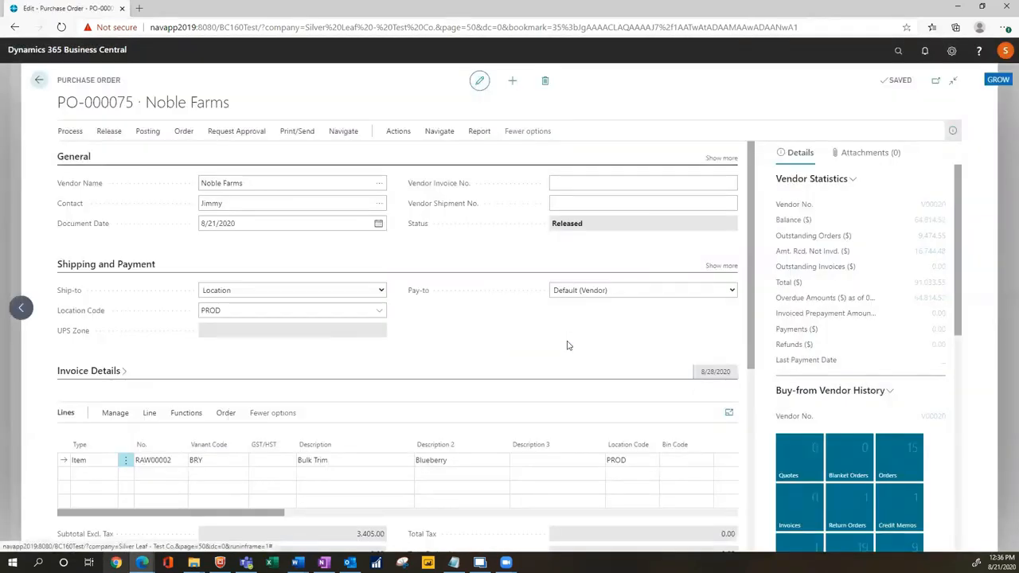
Step: Search for the QC documents list, sort it by descending number and open document QC000137 for lot RAW-000134
left_click(899, 52)
type("qc doc")
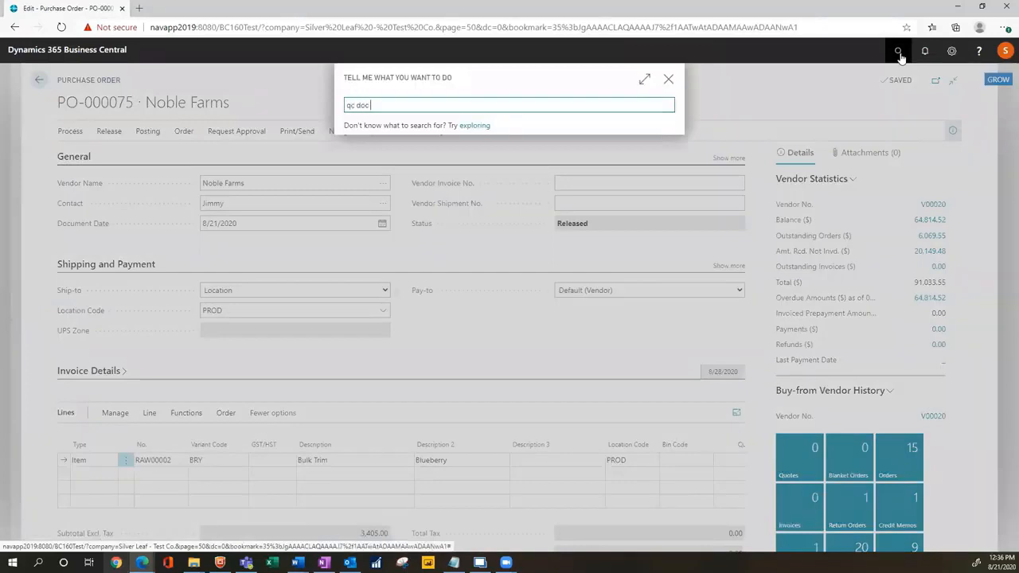
left_click(398, 151)
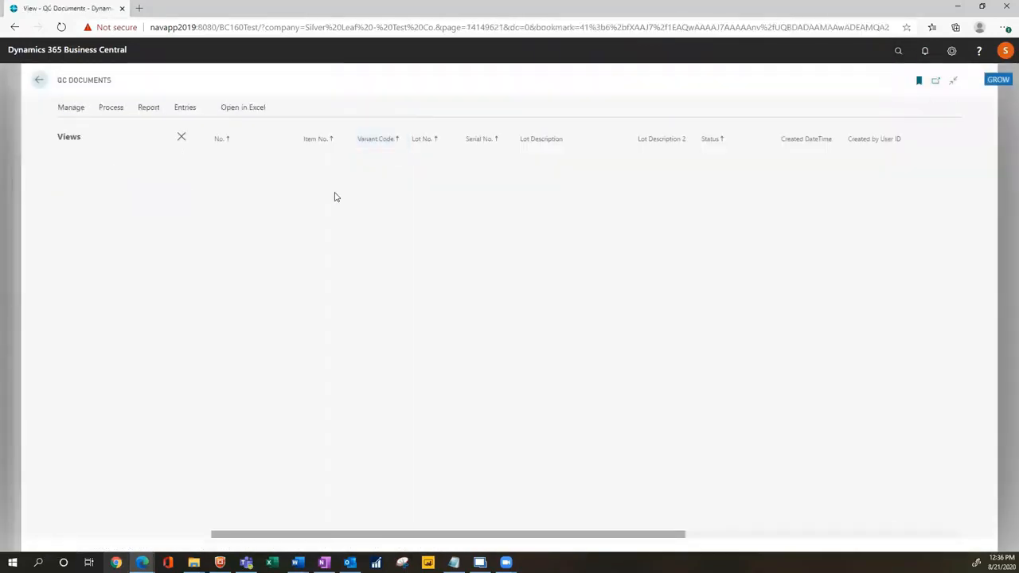
left_click(250, 140)
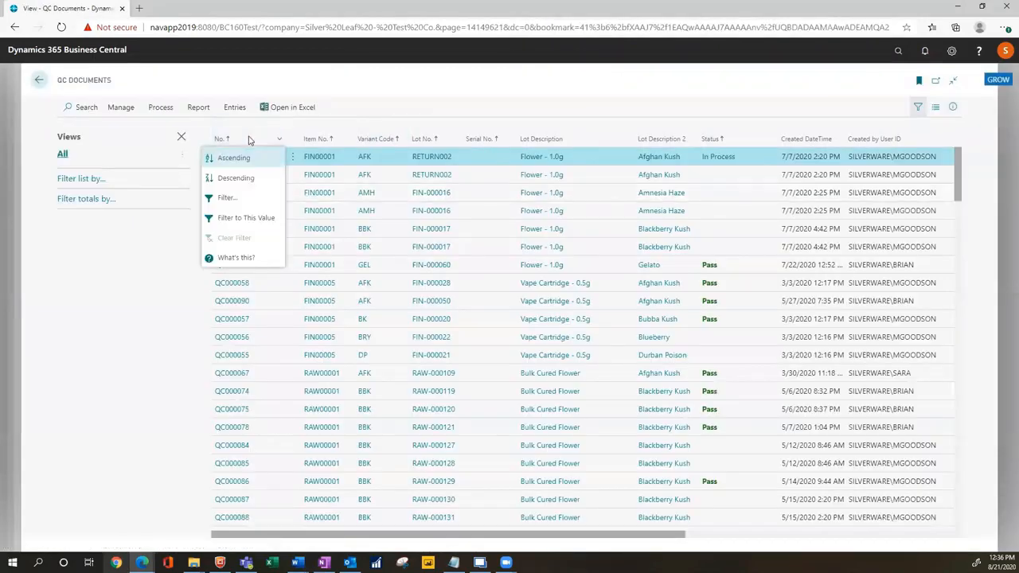
left_click(249, 175)
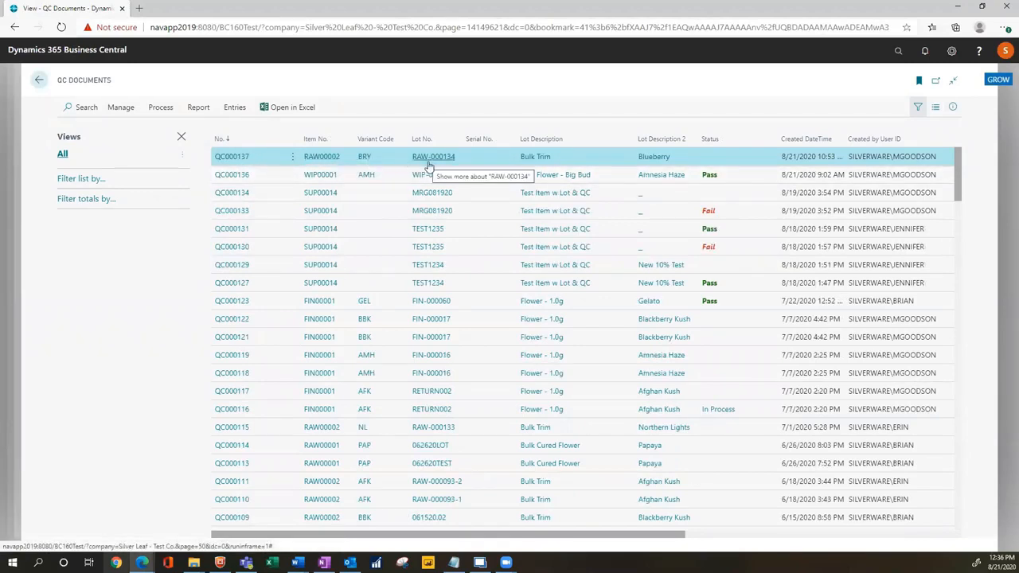
left_click(243, 158)
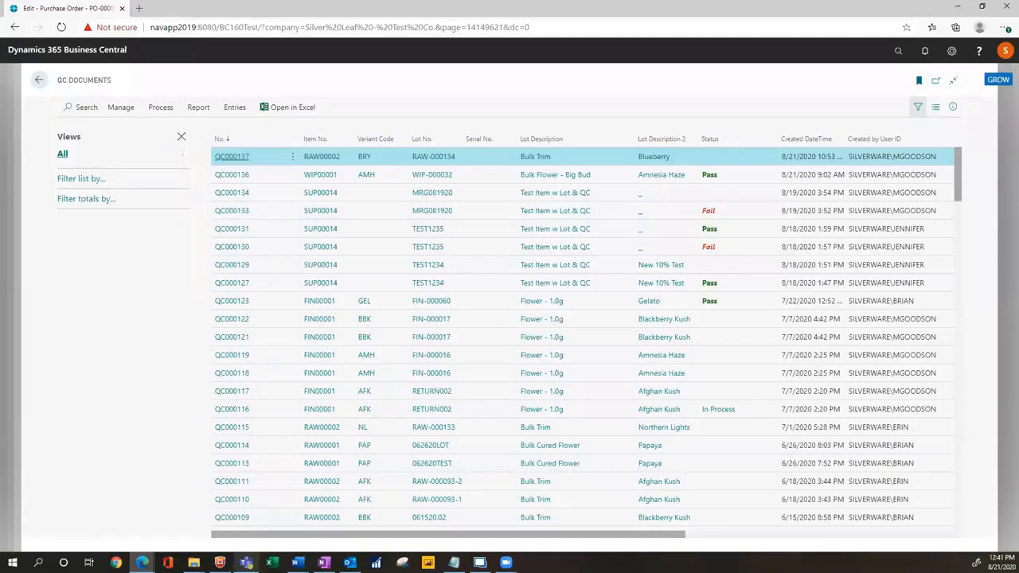
Step: Search for the items list and filter it by "raw" to compare quantity on hand with QC available inventory
left_click(896, 55)
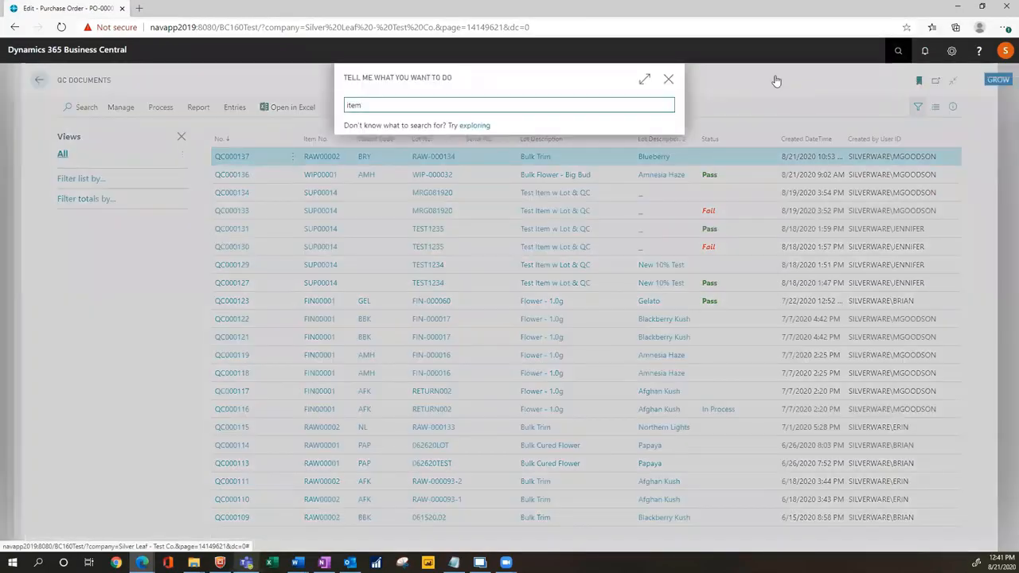
left_click(366, 201)
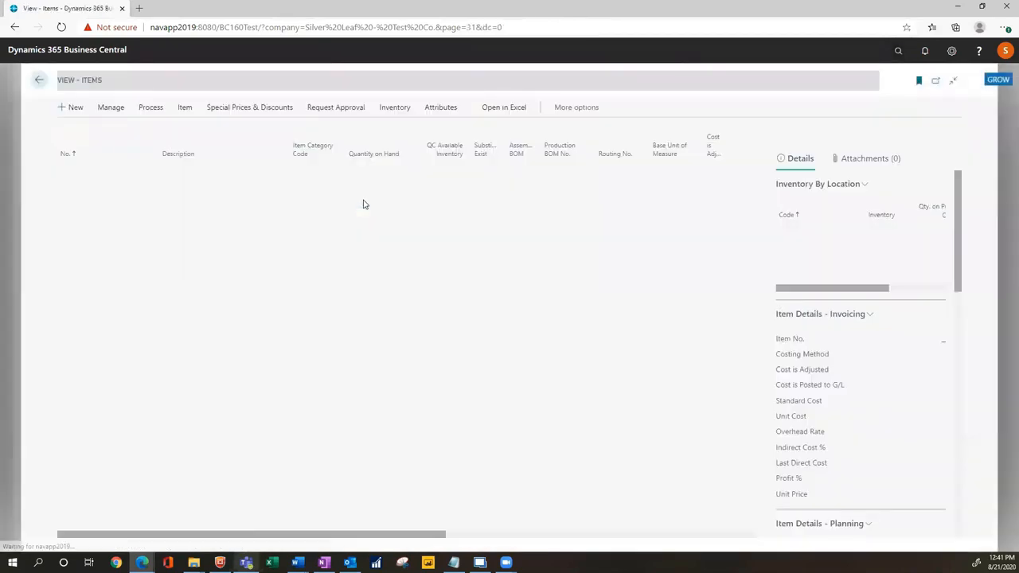
left_click(74, 109)
type("raw")
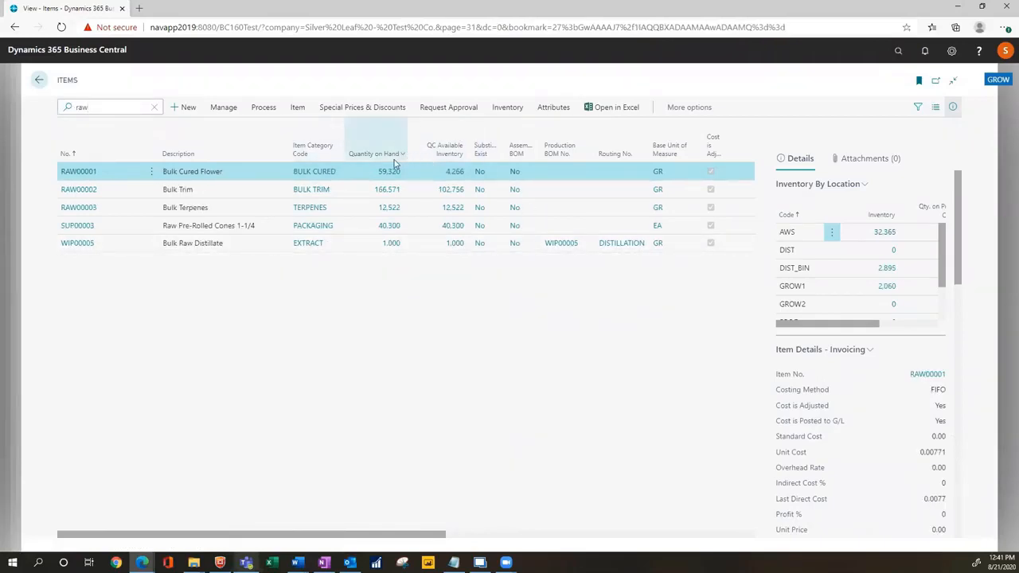
mouse_move(393, 161)
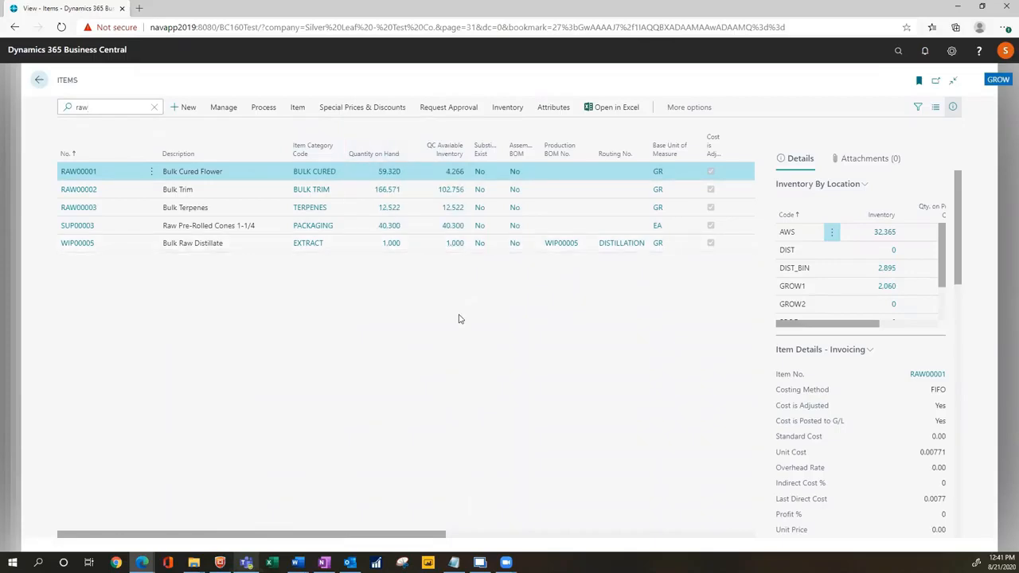
Step: Examine the item ledger entries behind the QC available inventory of item RAW00002, Bulk Trim
left_click(488, 196)
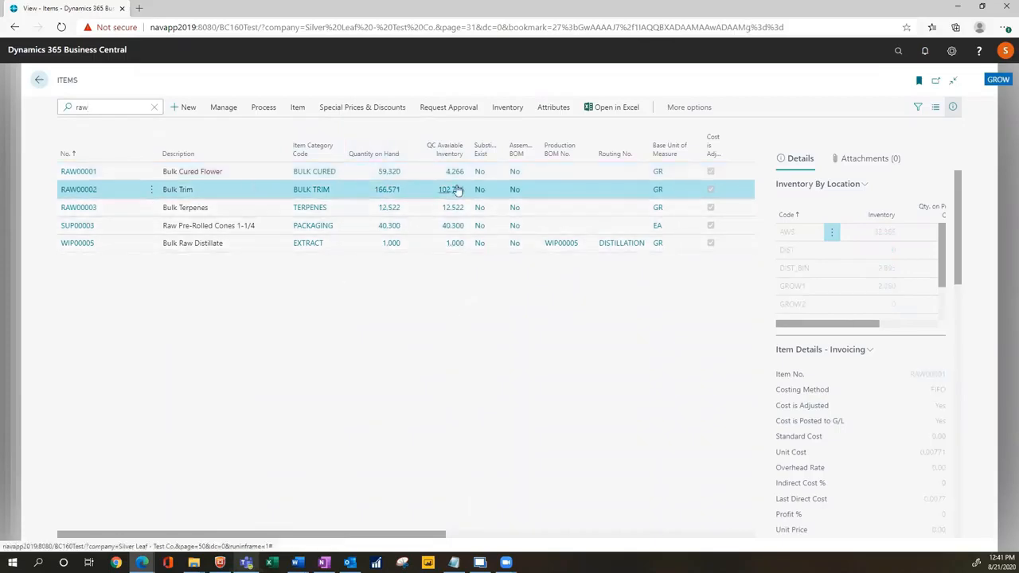
left_click(457, 189)
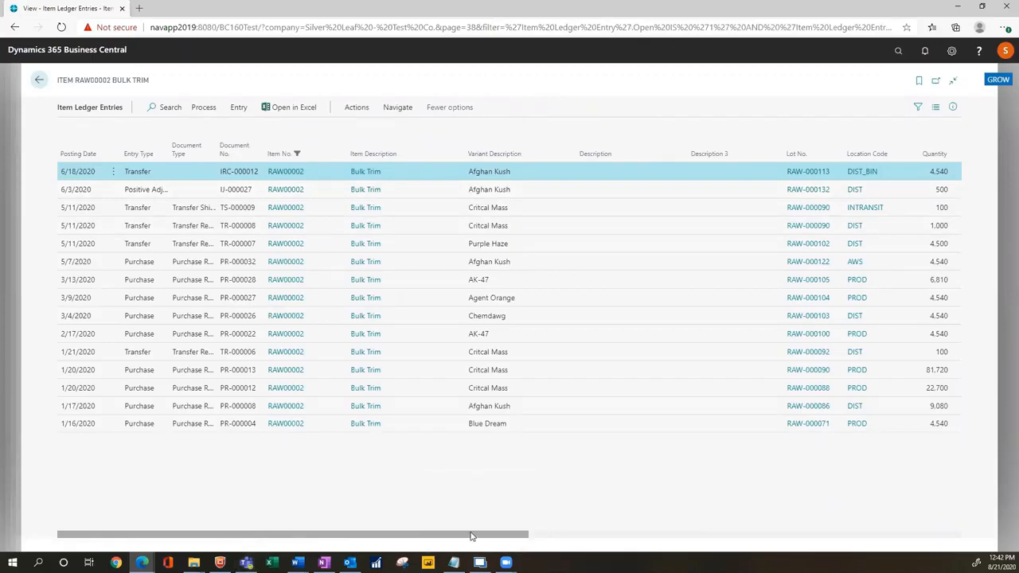
left_click_drag(471, 536, 776, 536)
left_click(39, 83)
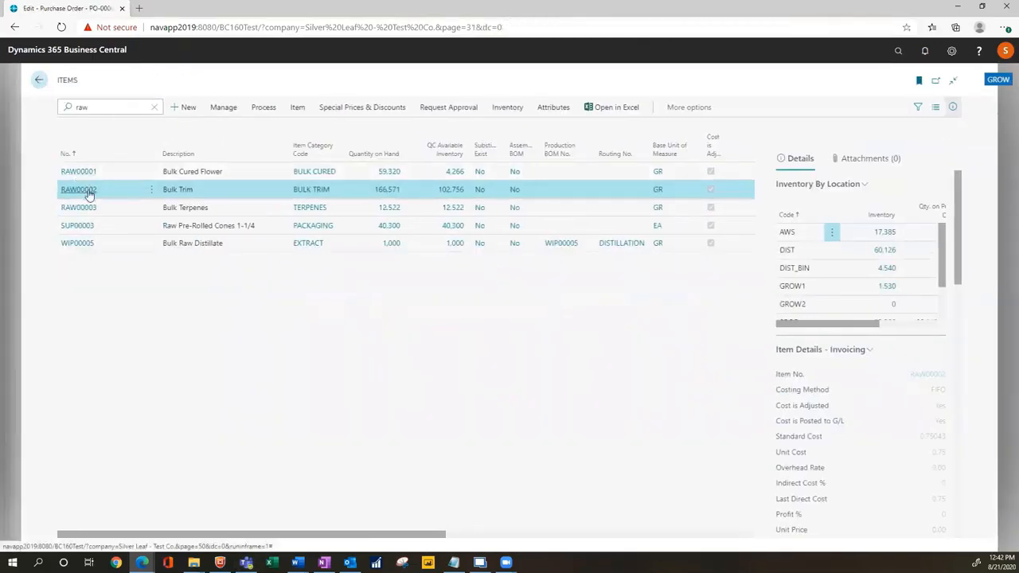
Step: Open the Bulk Trim item card and examine the ledger entries behind its QC unavailable inventory
left_click(89, 192)
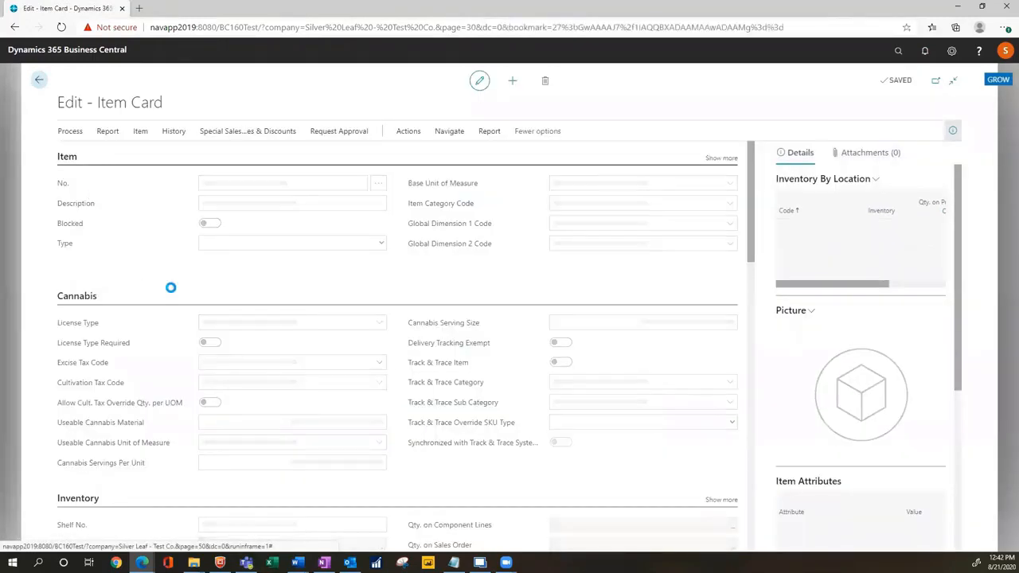
scroll(171, 292, "down", 1)
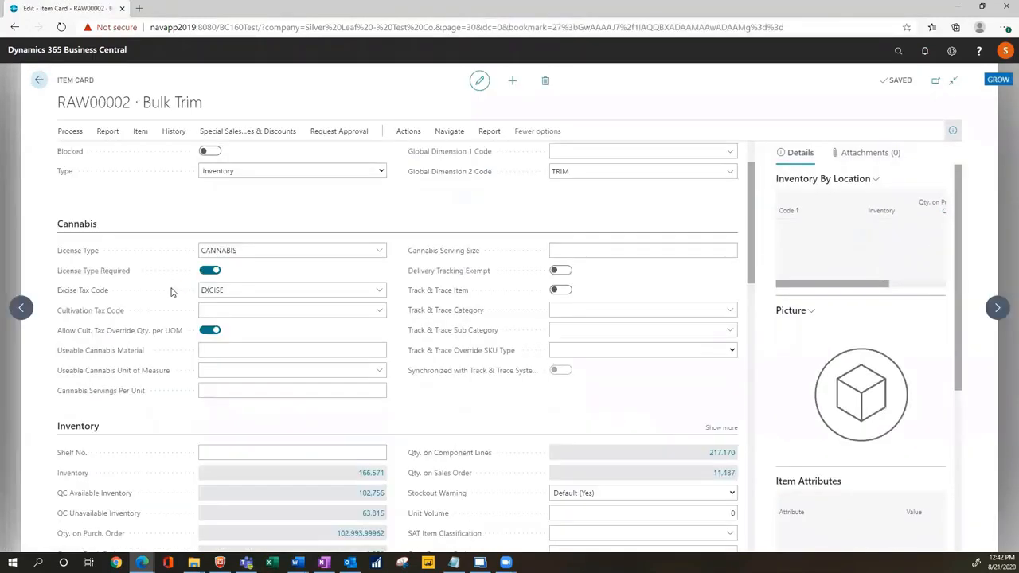
scroll(170, 291, "down", 1)
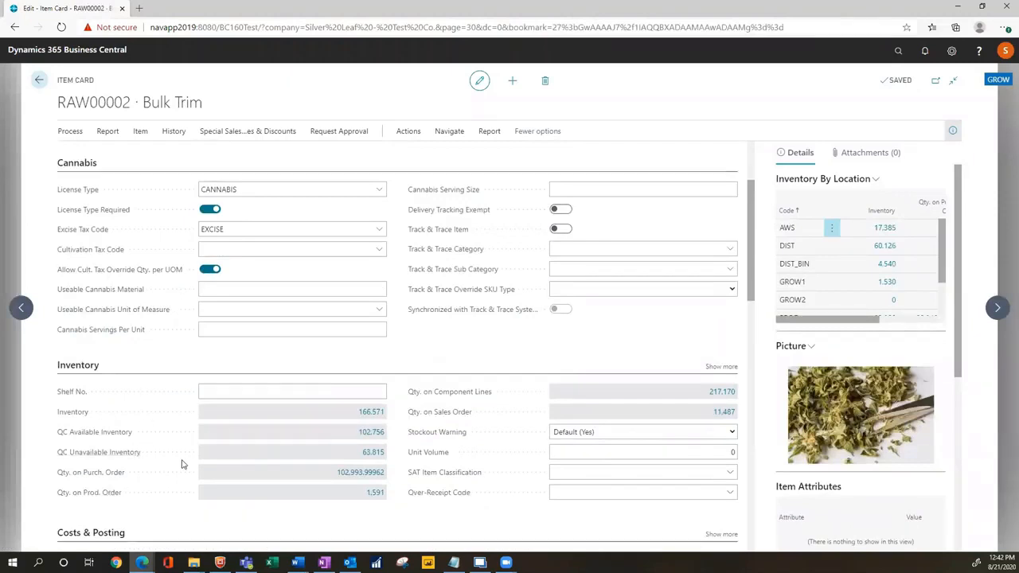
left_click(377, 454)
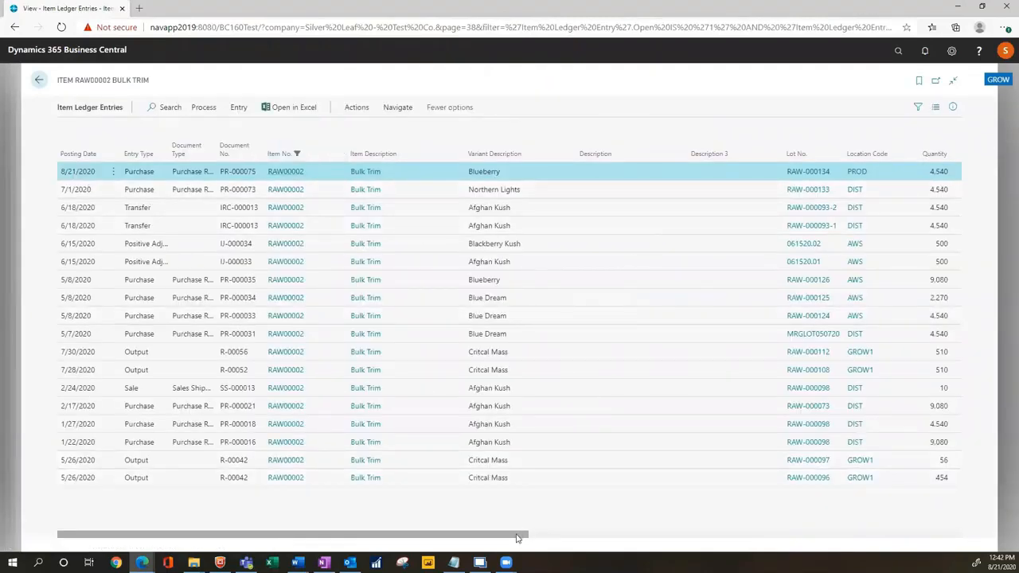
left_click_drag(516, 538, 791, 531)
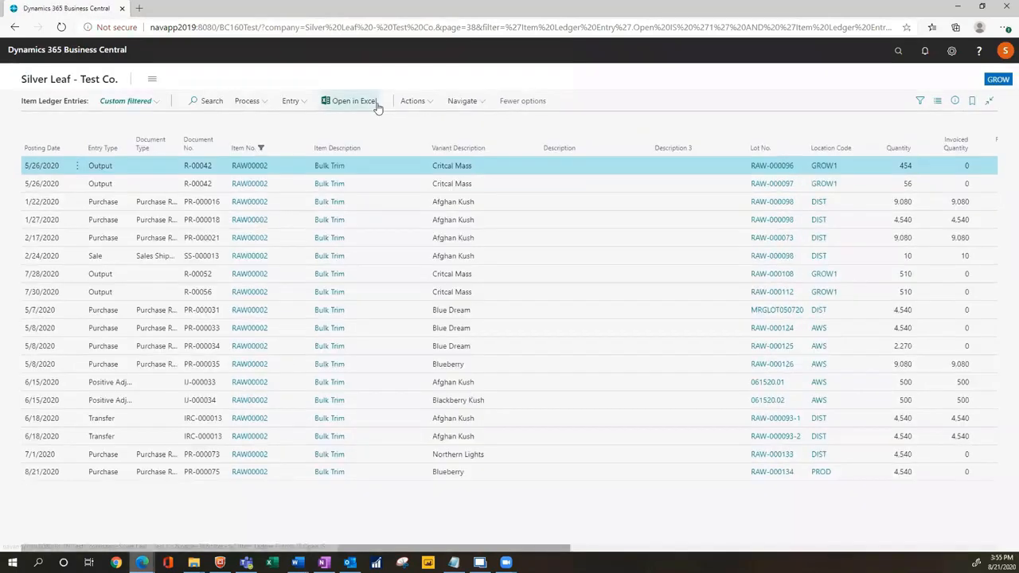
Step: Search for the released production orders list and open the Blueberry Bulk THC Crude Oil for Distillation order due 8/21/2020
left_click(902, 56)
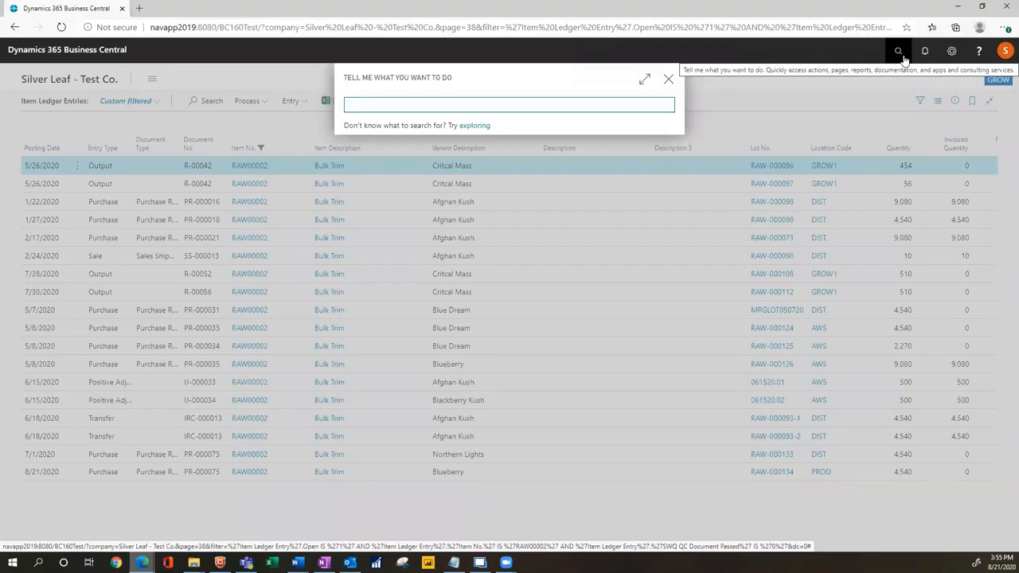
type("released prod")
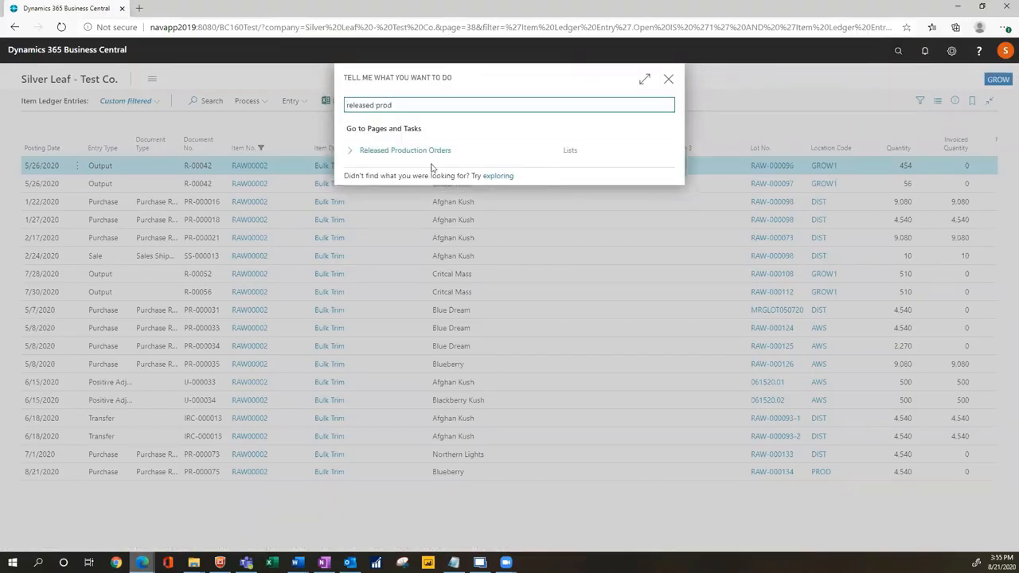
left_click(427, 155)
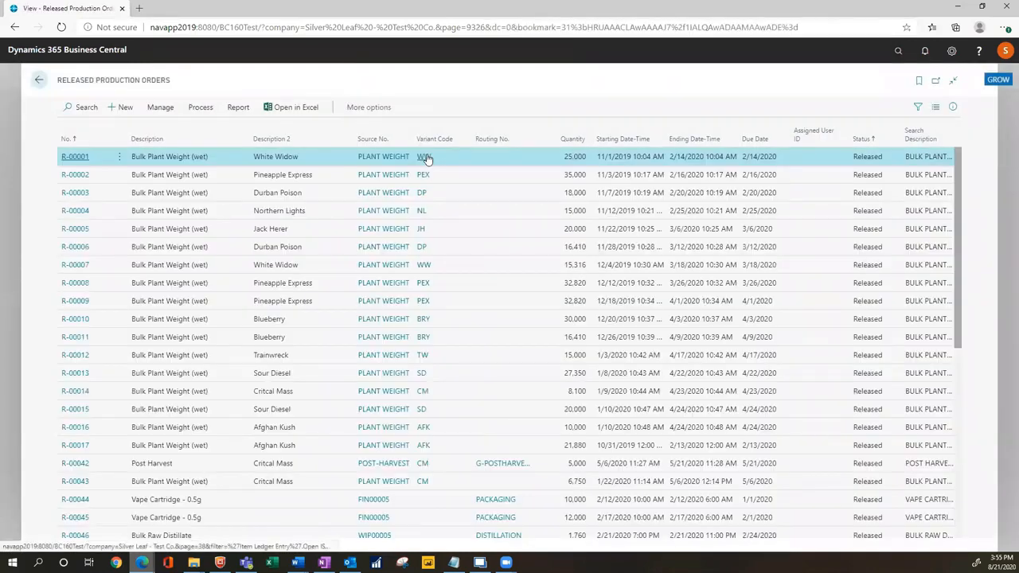
scroll(353, 438, "down", 5)
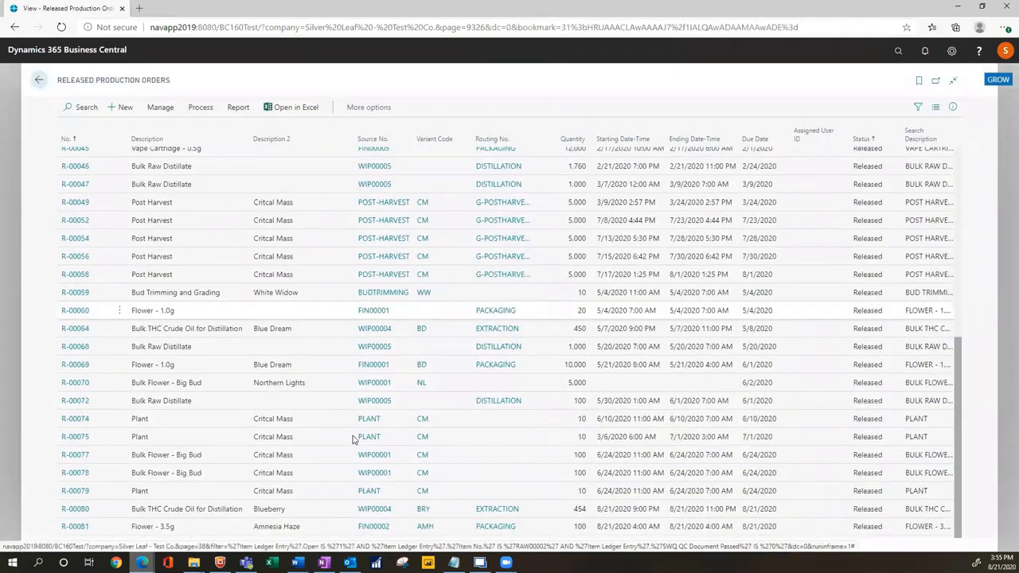
left_click(80, 513)
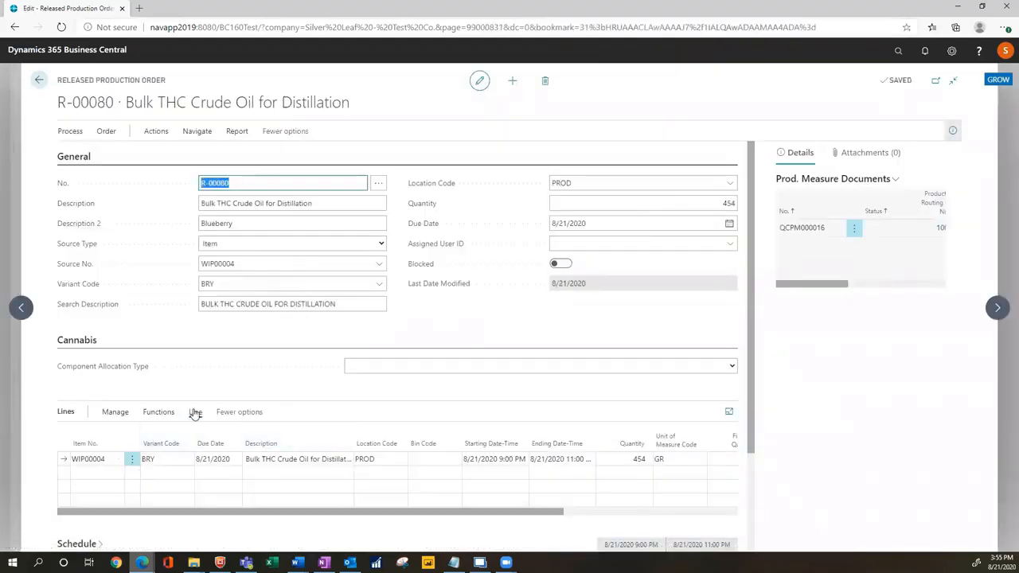
Step: In the order line's production journal, assign lot RAW-000134 to the item tracking of the Bulk Trim consumption line
left_click(195, 412)
left_click(555, 436)
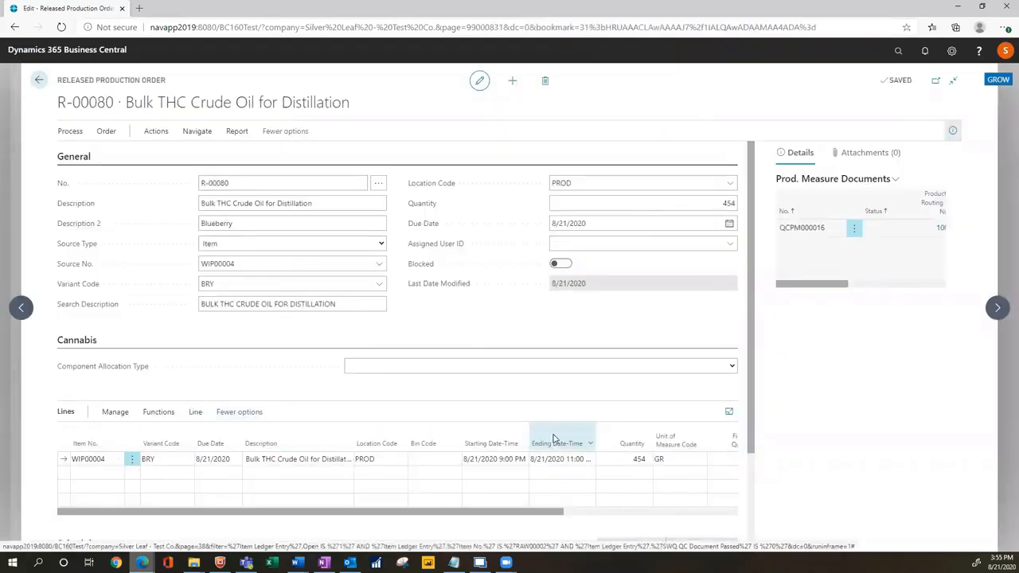
left_click(193, 74)
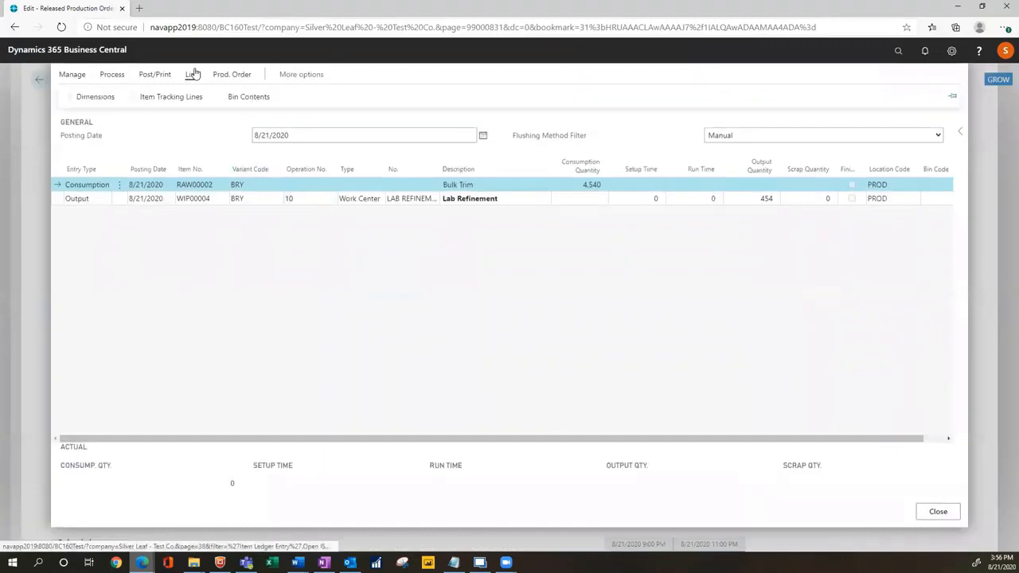
left_click(182, 97)
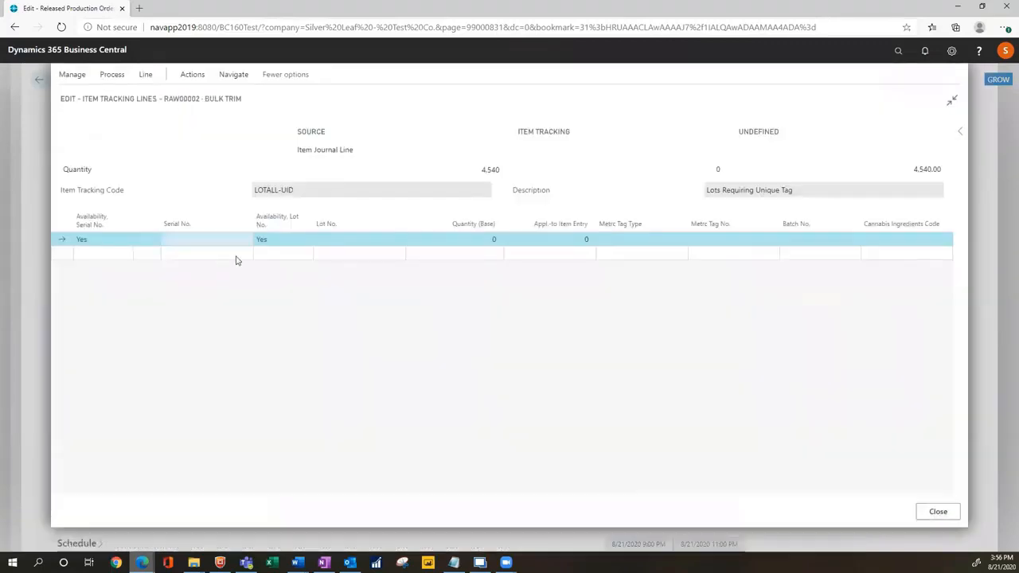
left_click(354, 242)
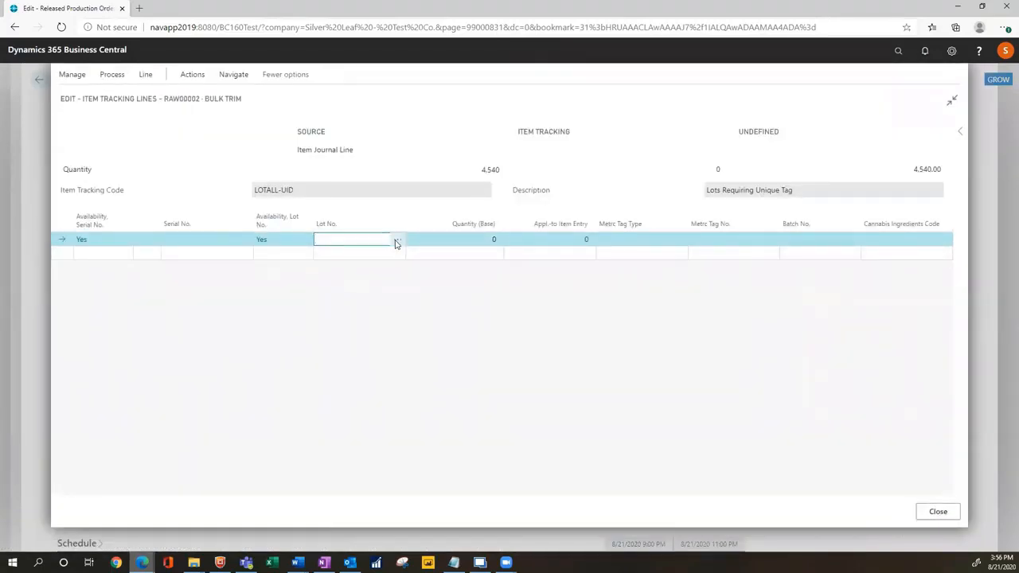
left_click(396, 241)
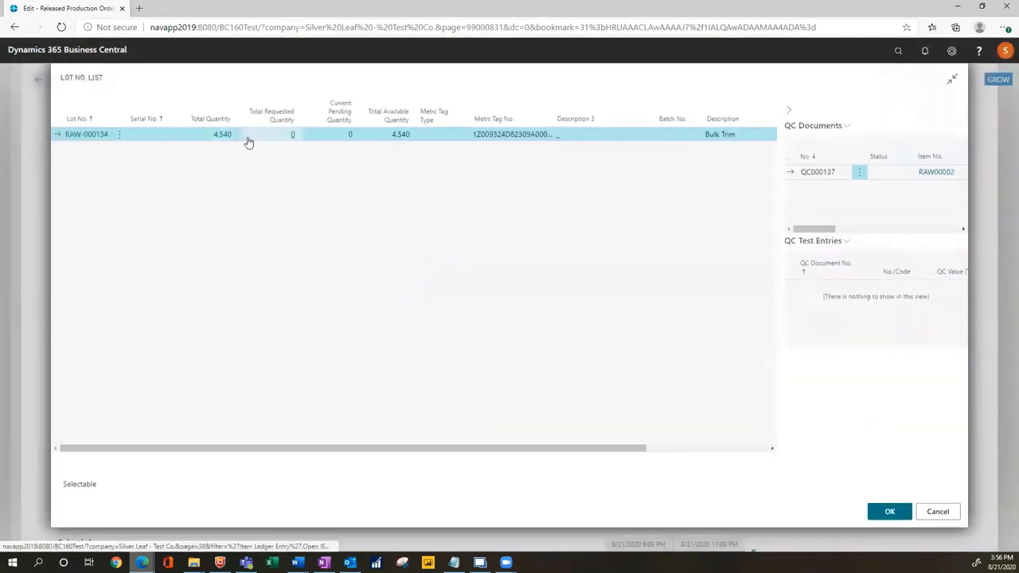
left_click(889, 513)
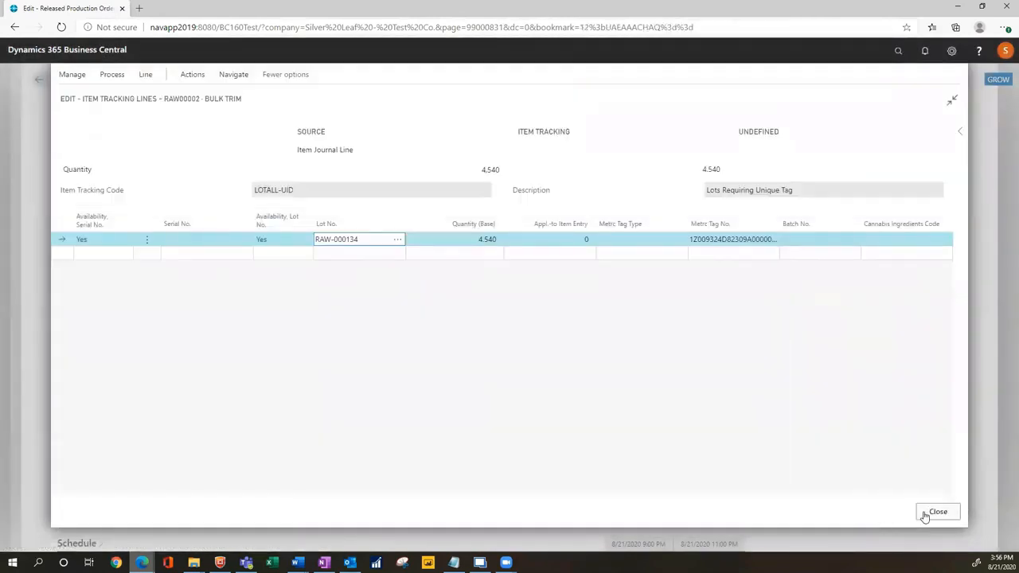
Step: Set the Lab Refinement line's output quantity to 0, try to post the production journal, and close it
left_click(926, 515)
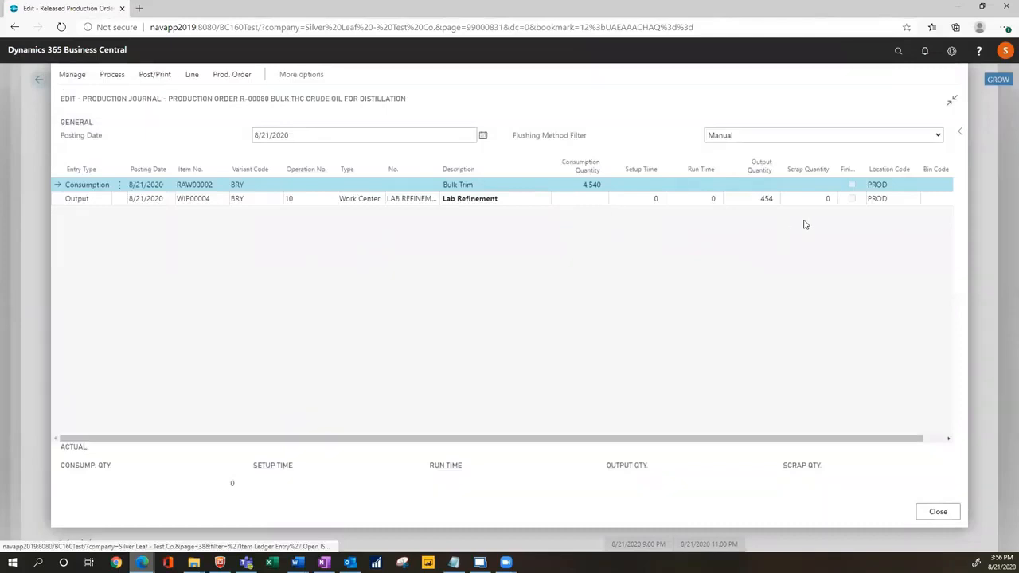
left_click(767, 199)
type("0")
key("Tab")
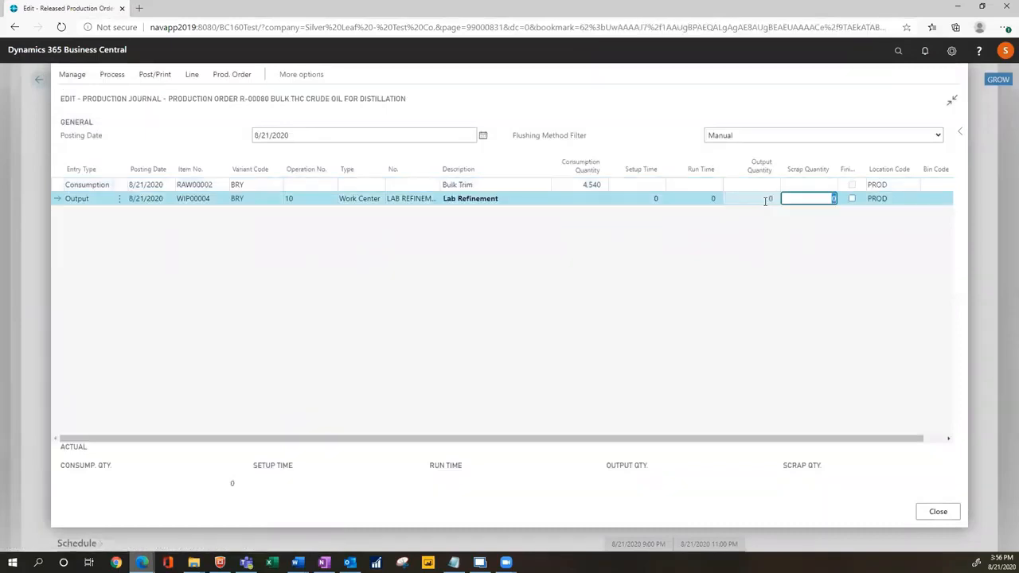
left_click(153, 74)
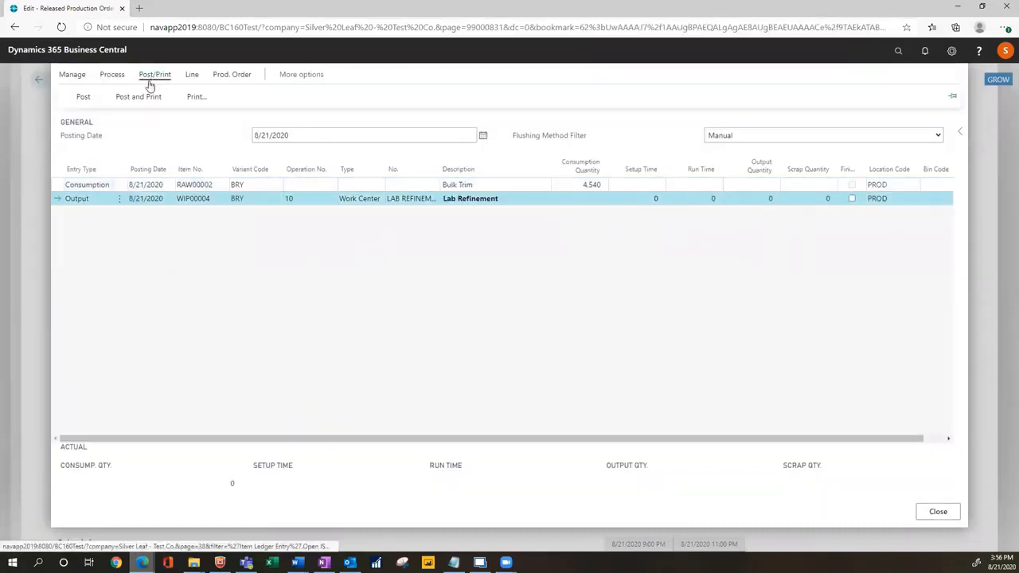
left_click(88, 96)
left_click(556, 335)
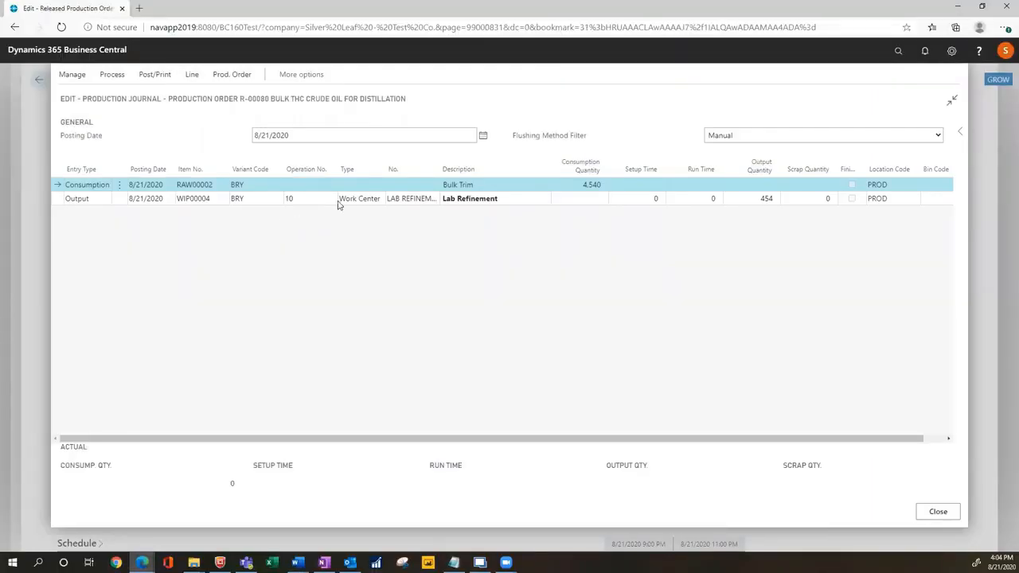
left_click(937, 511)
Step: Search for the QC Documents list and sort it by document number in descending order
left_click(897, 52)
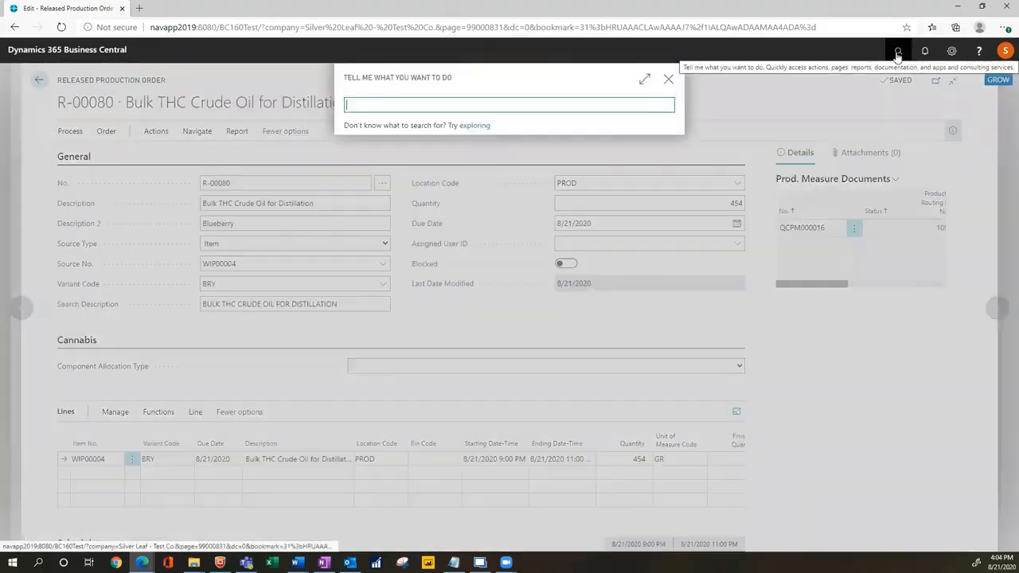
type("qc doc")
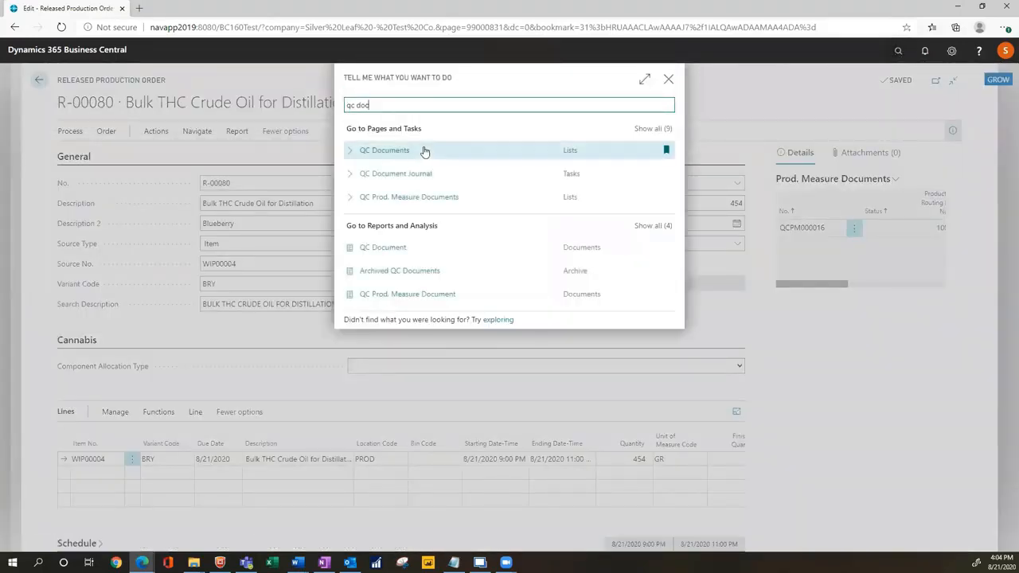
left_click(423, 151)
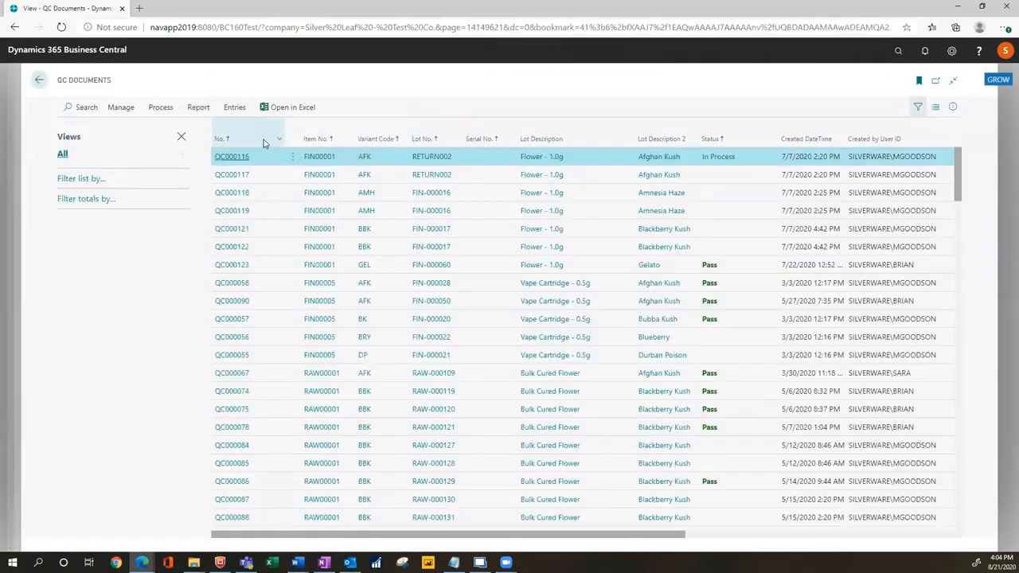
left_click(263, 139)
left_click(257, 182)
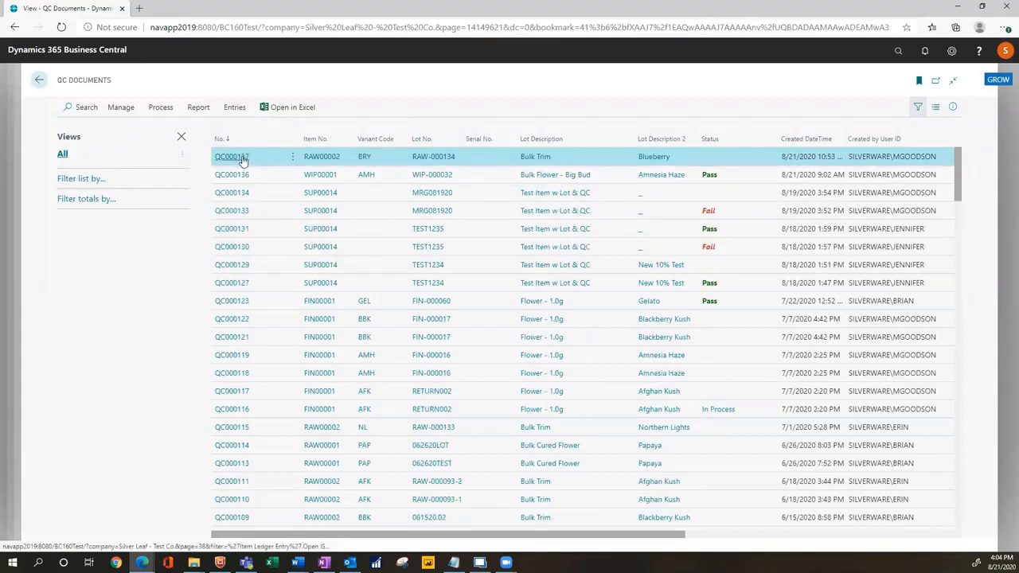
Step: Open the QC document for Bulk Trim lot RAW-000134 and examine its source, inventory and test lines
left_click(243, 158)
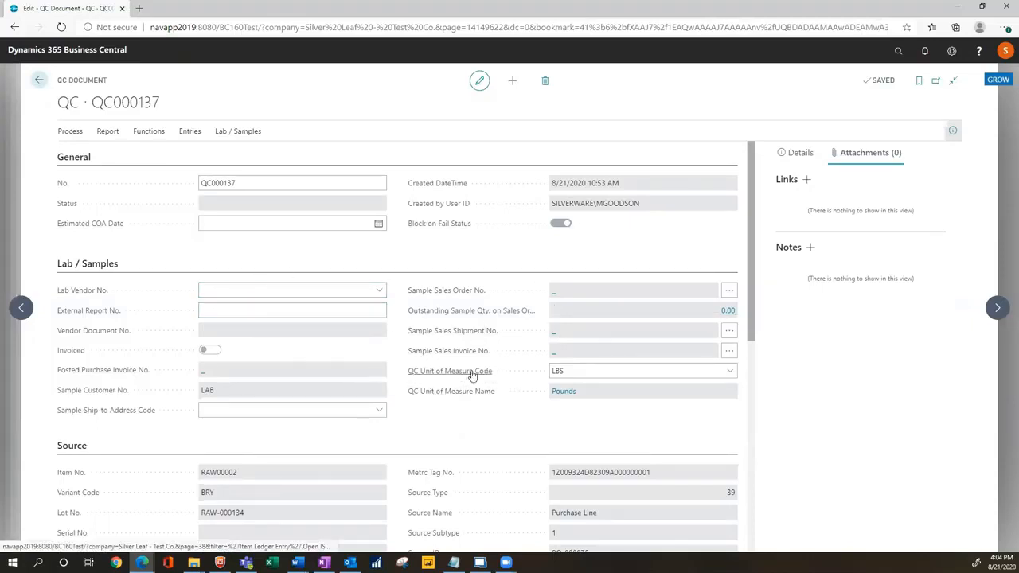
scroll(472, 375, "down", 1)
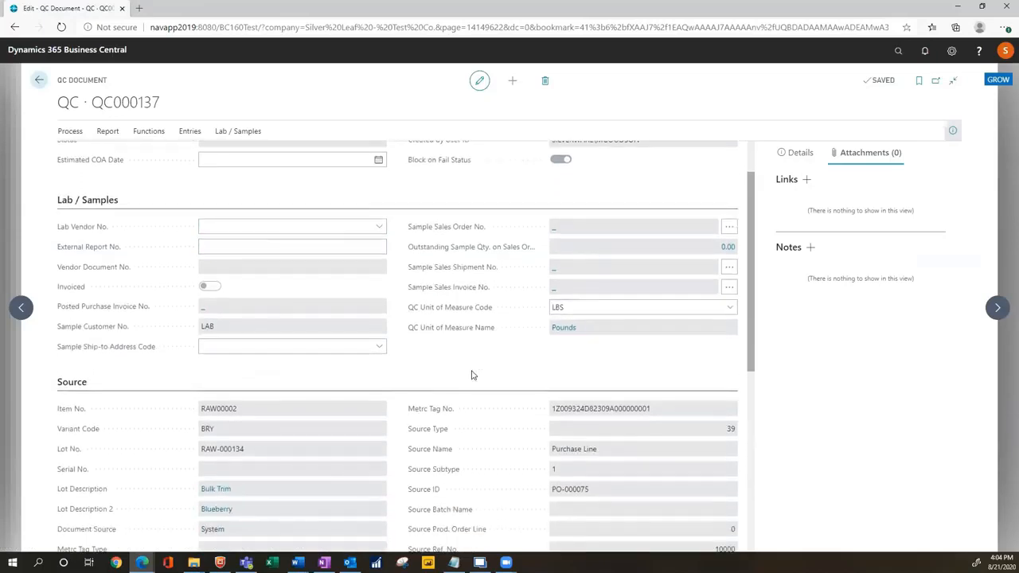
scroll(472, 375, "down", 1)
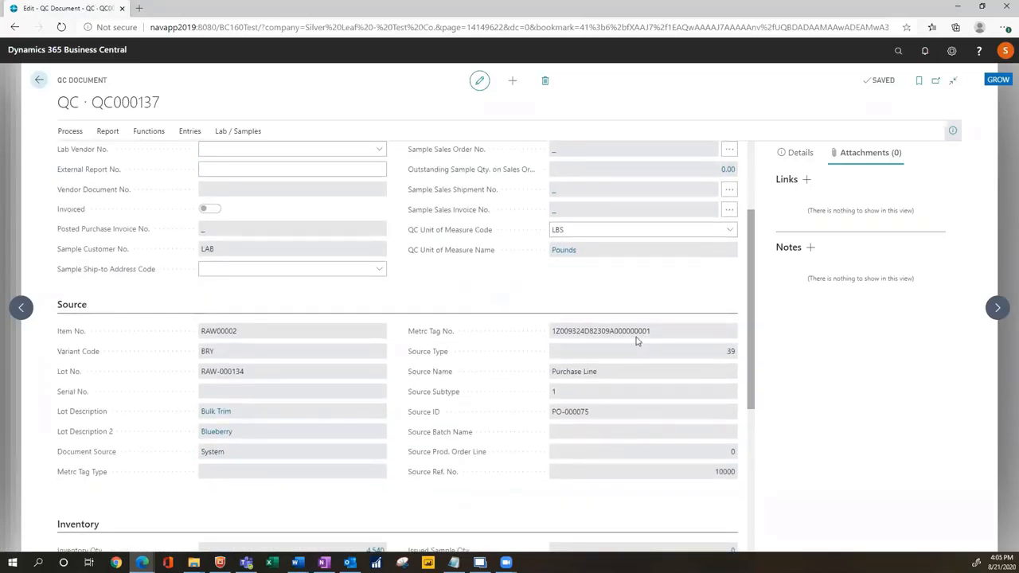
scroll(497, 349, "down", 2)
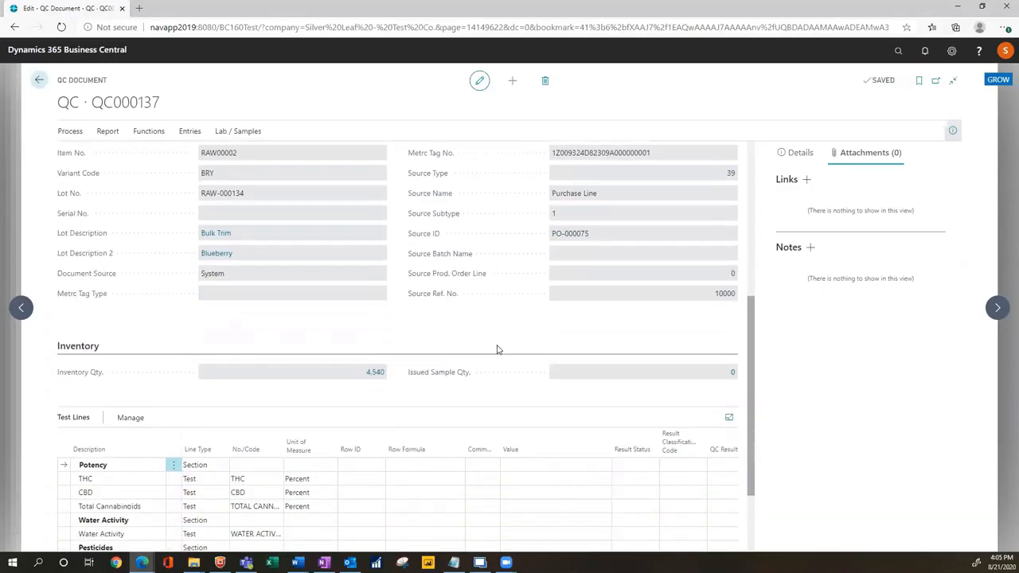
left_click_drag(497, 350, 528, 151)
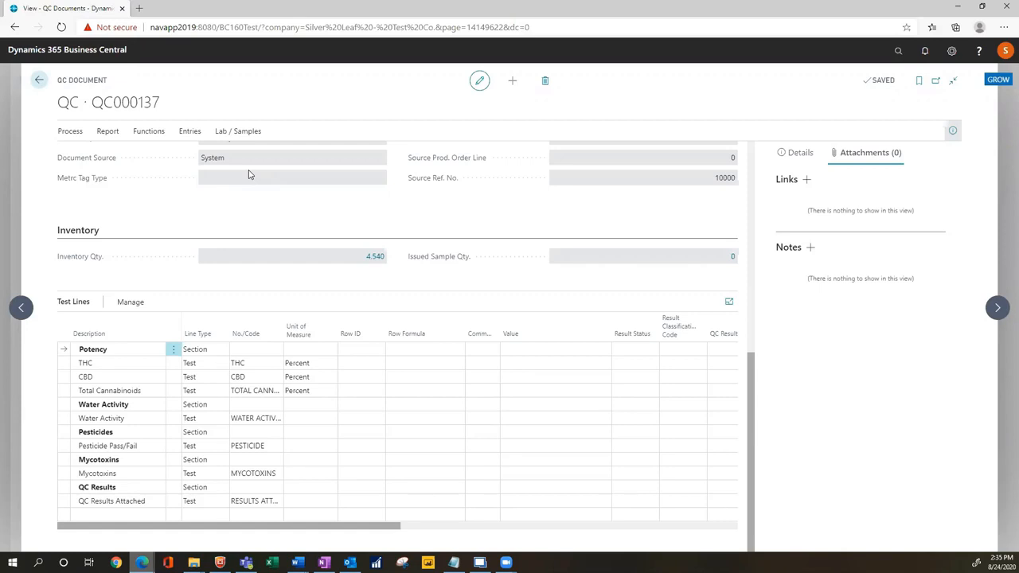
Step: Set the QC document's lab vendor to Lab Co
scroll(248, 175, "up", 2)
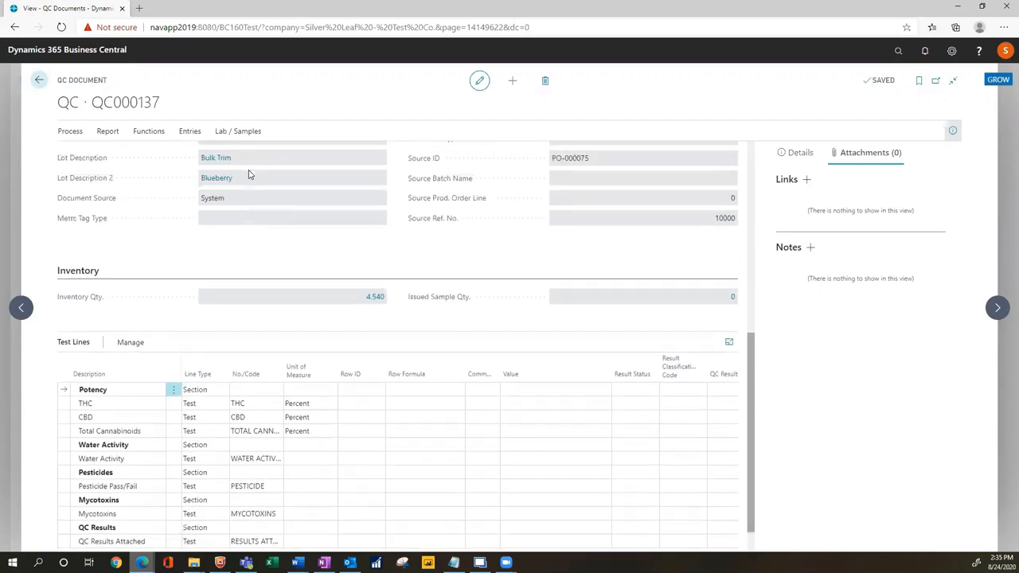
scroll(249, 174, "up", 7)
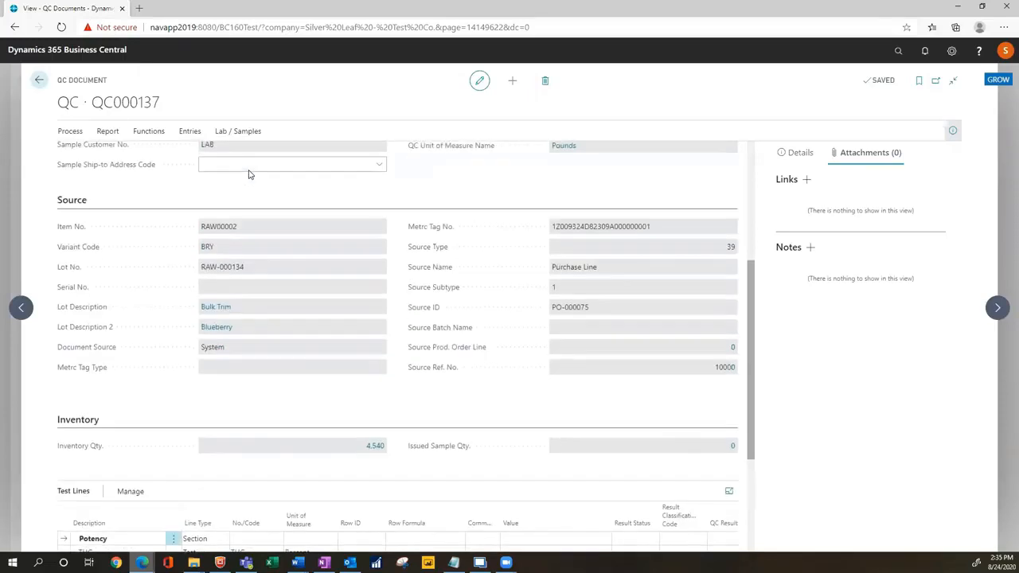
left_click(298, 310)
left_click(304, 292)
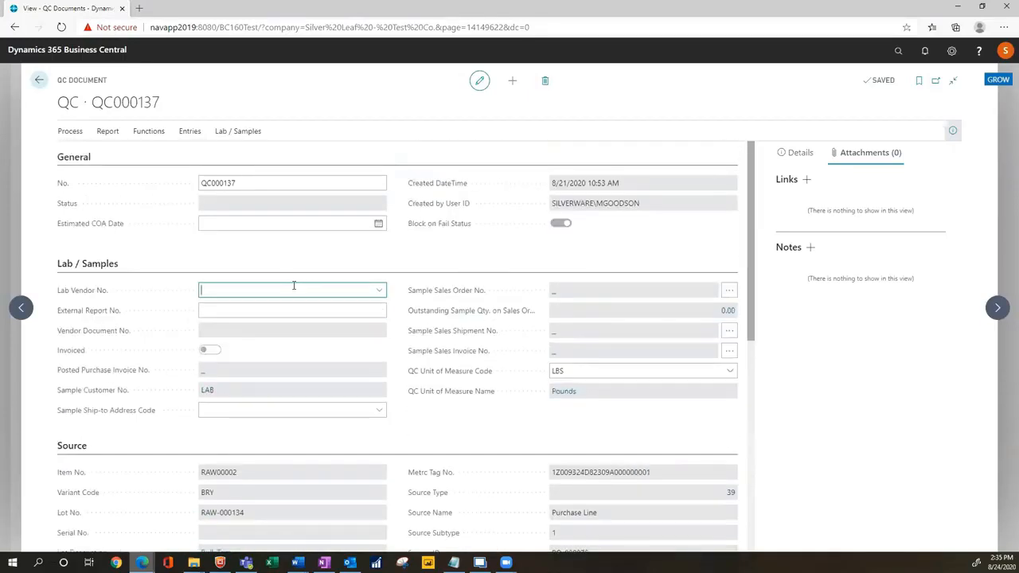
type("lab")
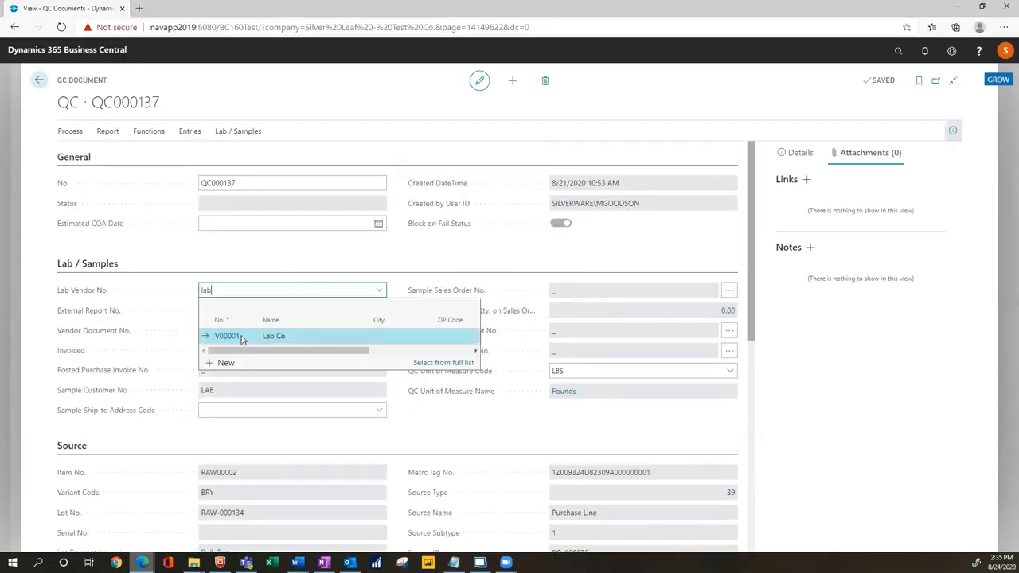
left_click(241, 341)
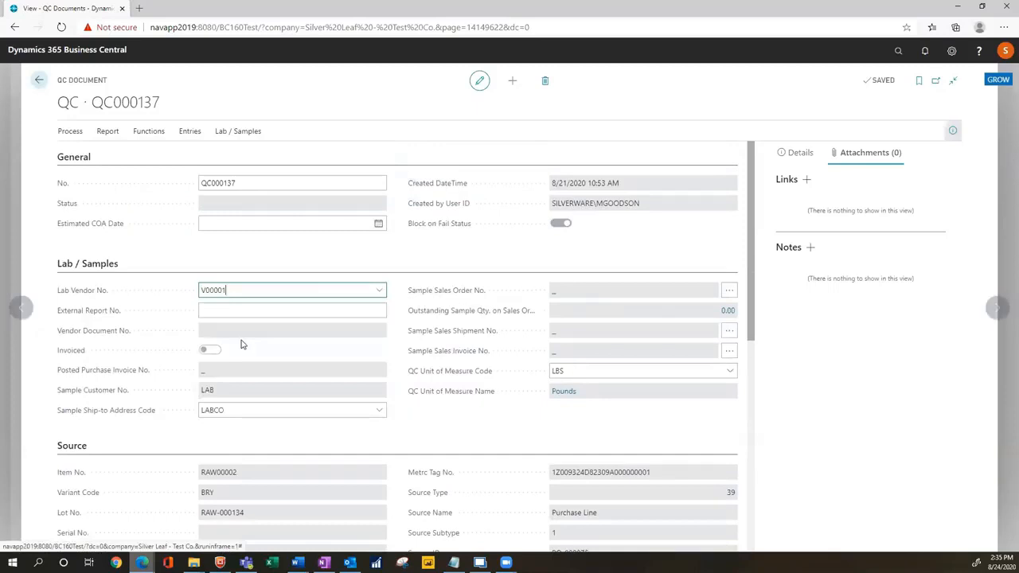
Step: Create a lab sample of quantity 10 issued from location PROD, placing it on a new sales order
left_click(230, 133)
left_click(115, 155)
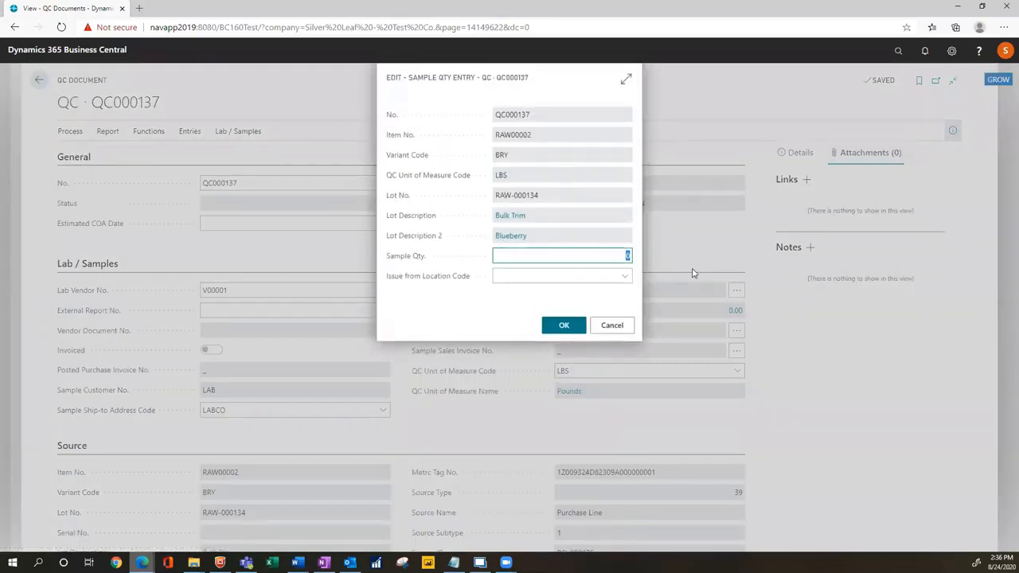
type("10")
key("Tab")
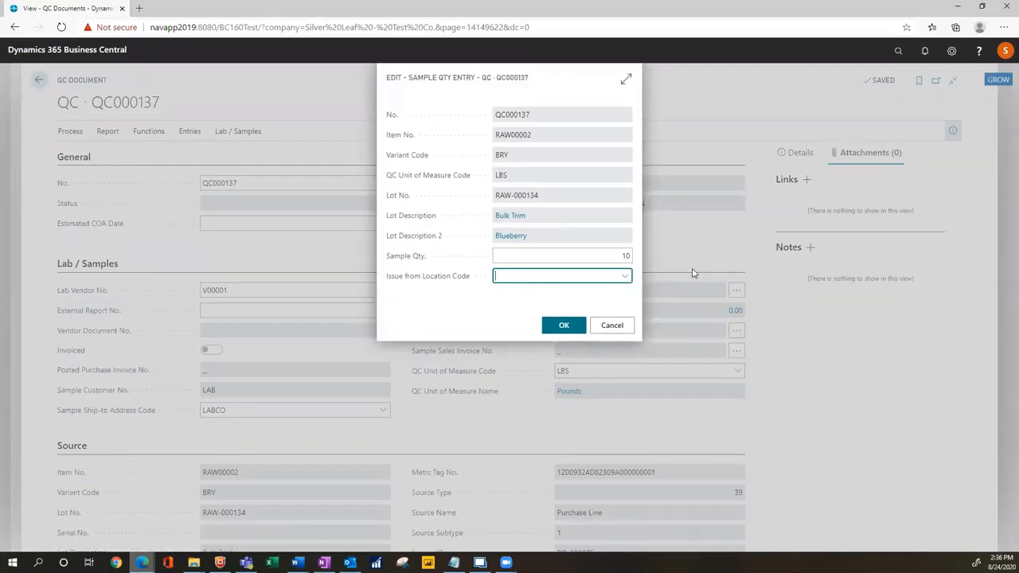
type("prod")
key("Tab")
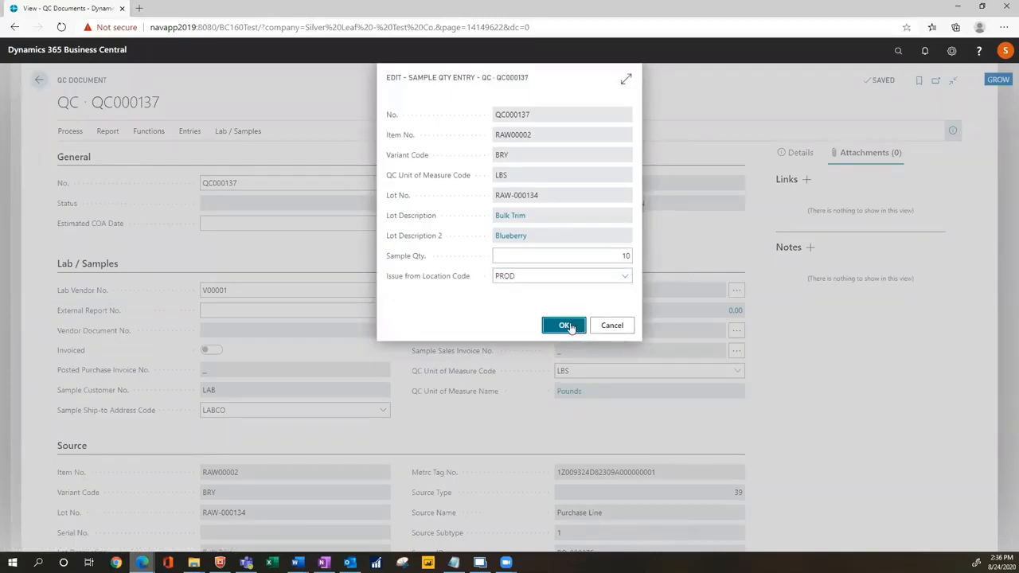
left_click(568, 327)
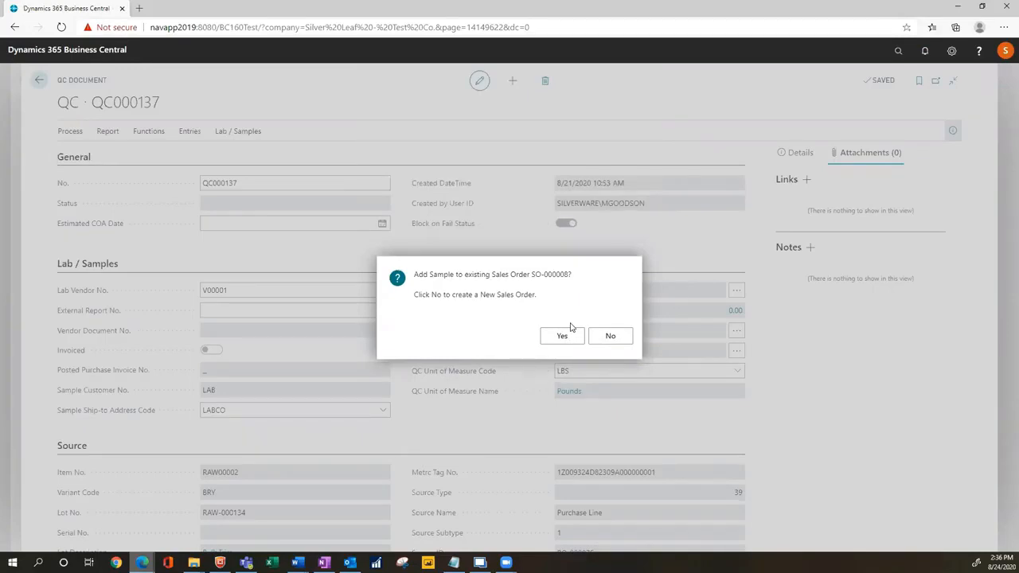
left_click(615, 336)
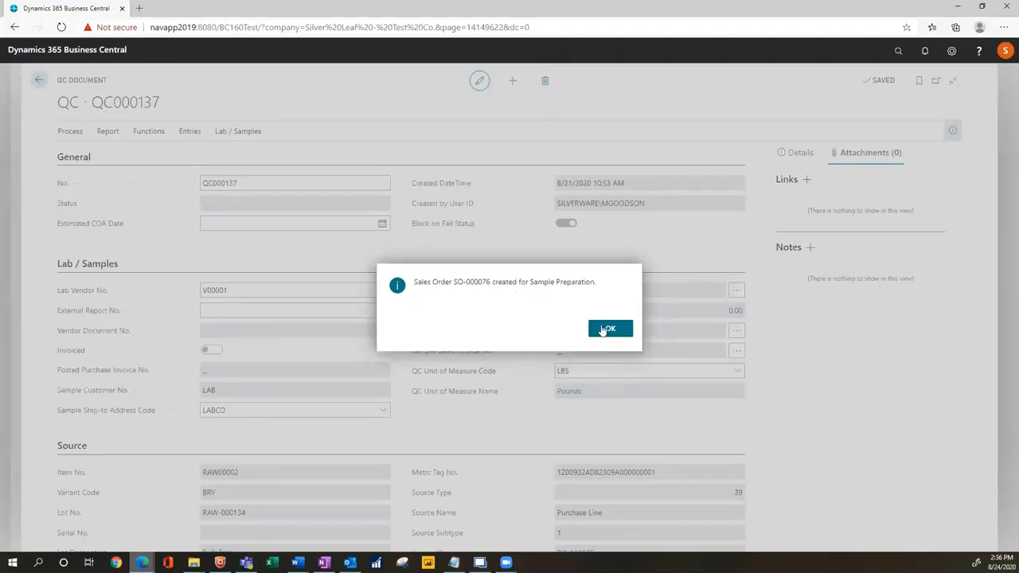
left_click(607, 331)
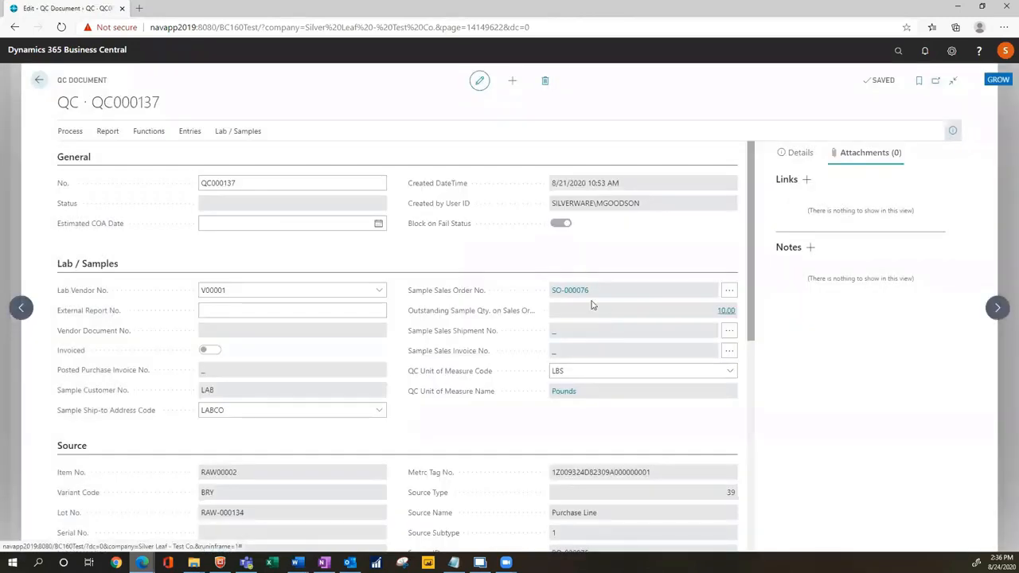
Step: Show the sample's sales order from the QC document, review its lines, and return to the QC document
left_click(572, 291)
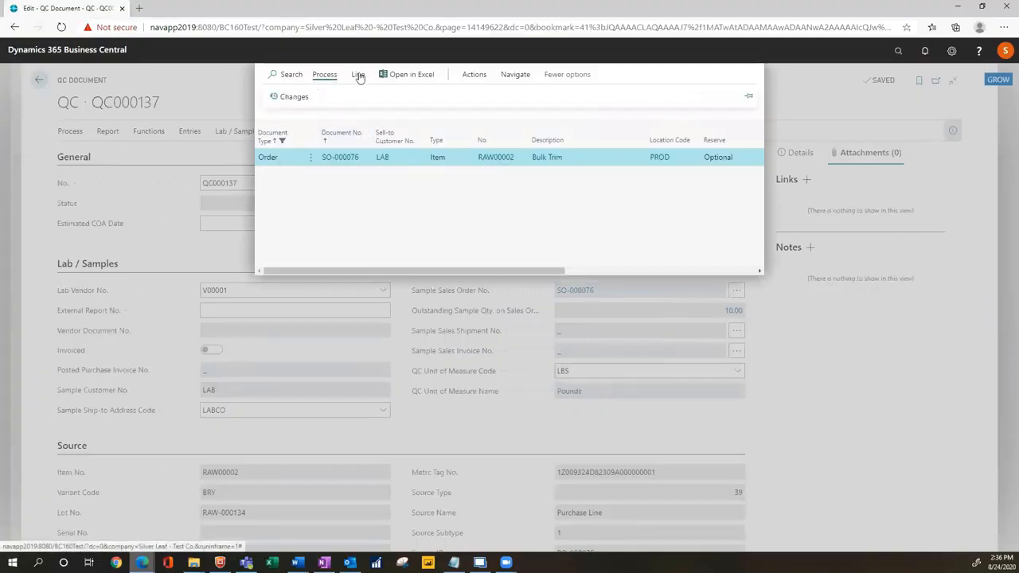
left_click(358, 77)
left_click(294, 97)
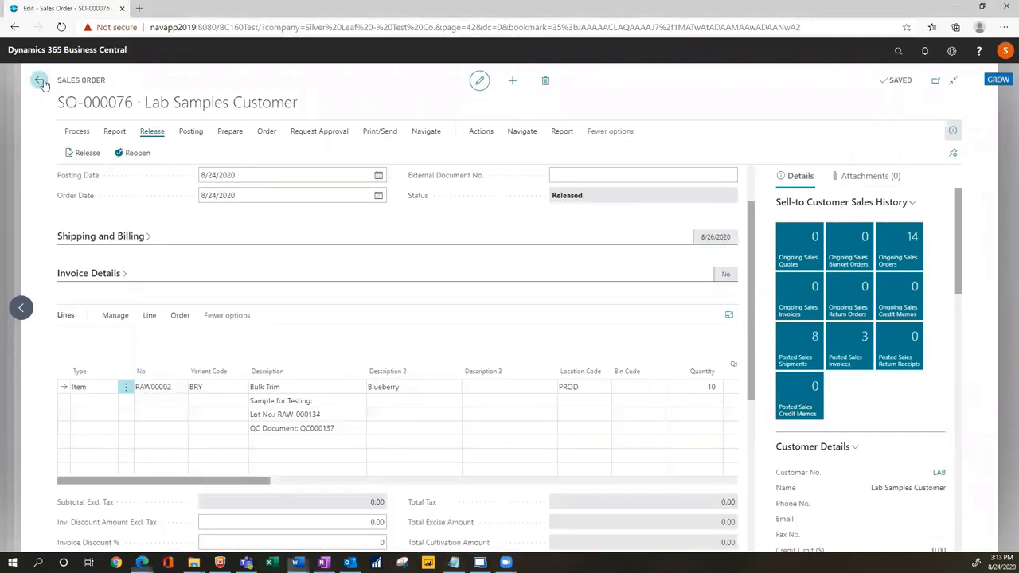
left_click(40, 81)
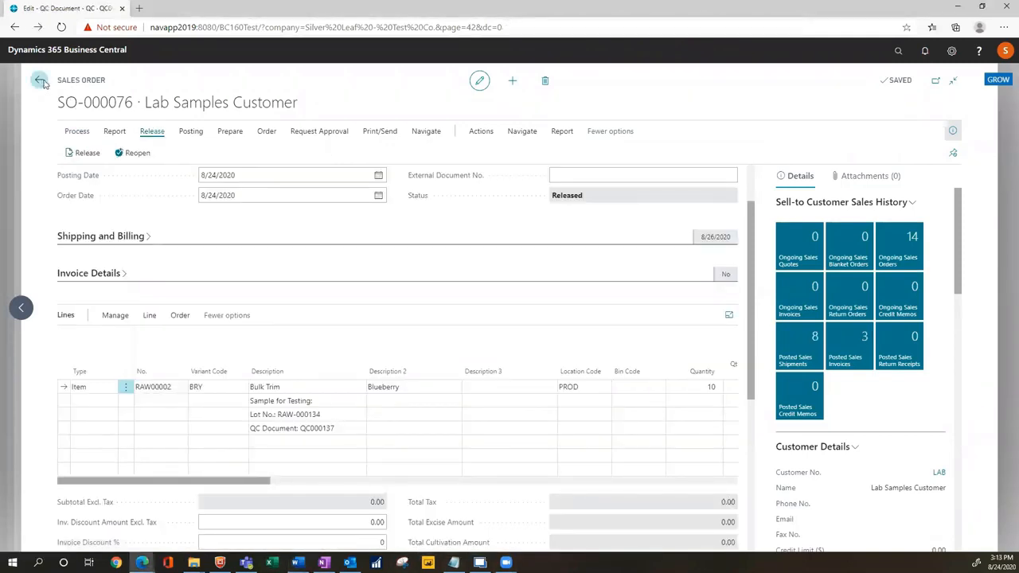
left_click(747, 263)
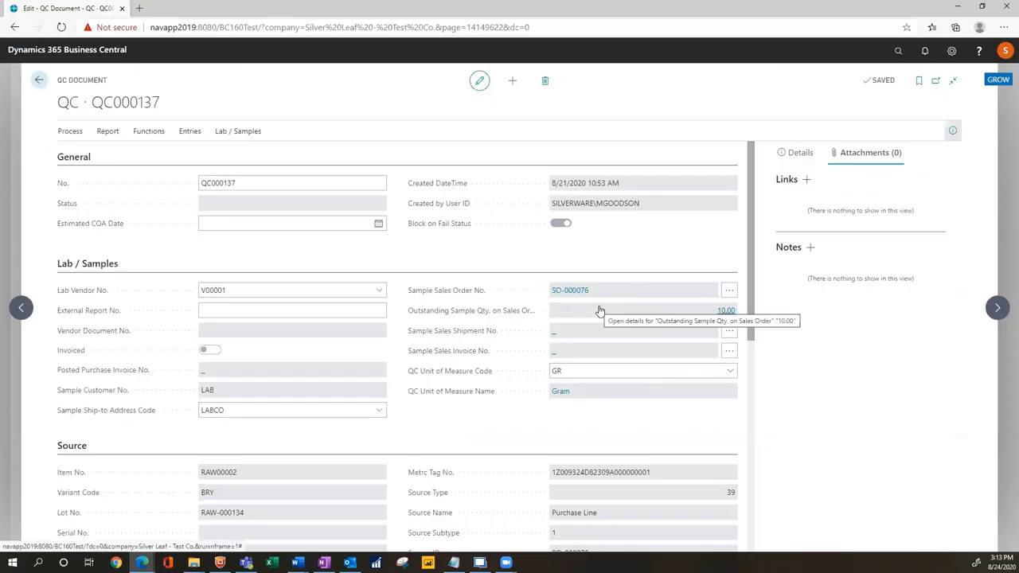
Step: Open the sample sales order, post it with the Ship option only, and return to the QC document
left_click(730, 291)
left_click(357, 75)
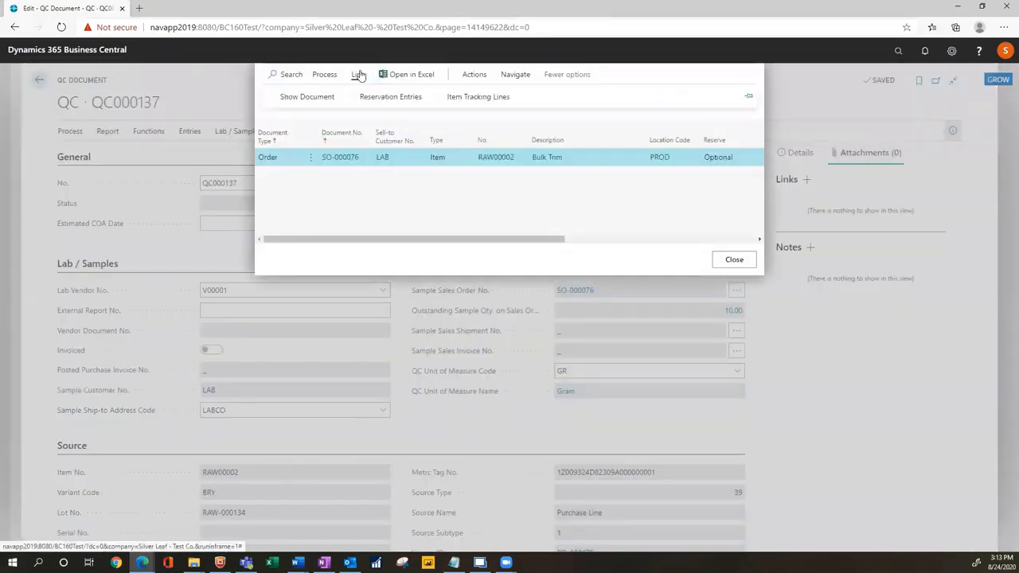
left_click(311, 100)
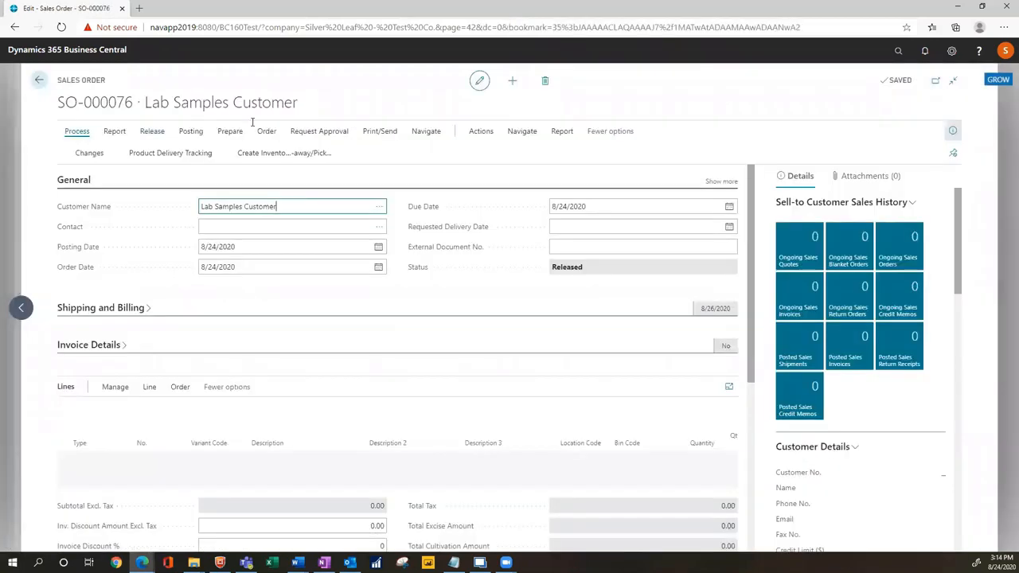
left_click(191, 131)
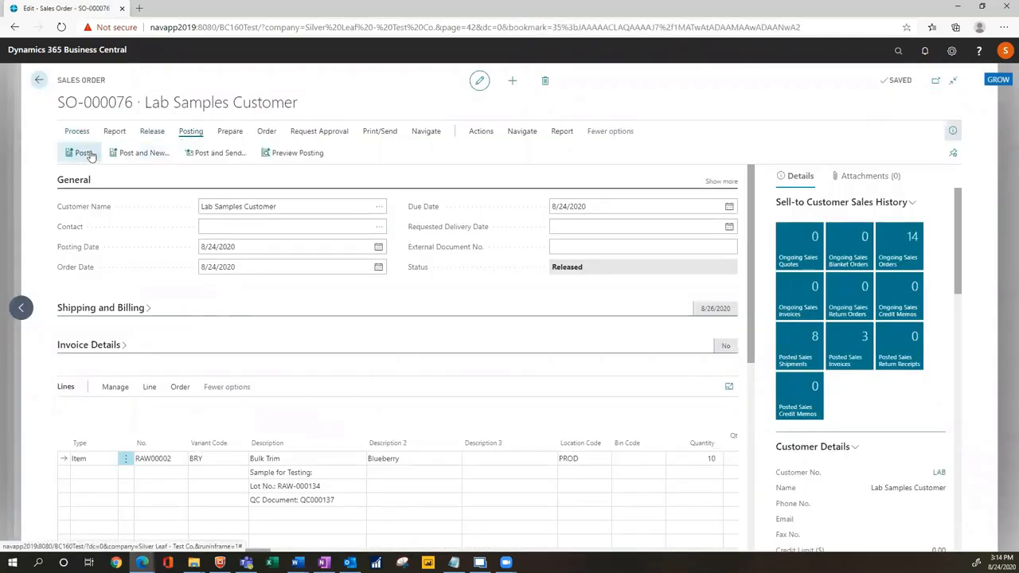
left_click(86, 153)
left_click(427, 270)
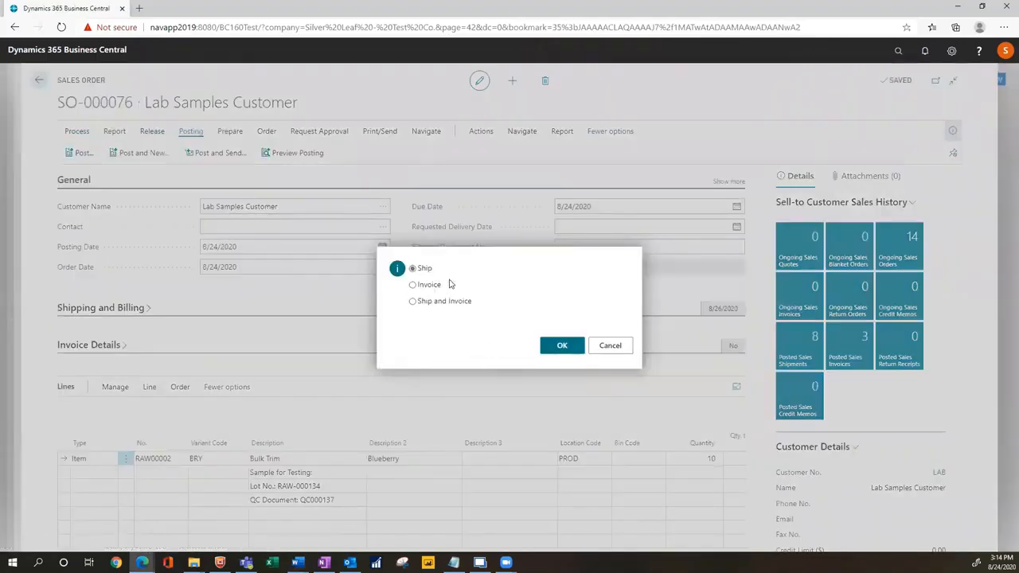
left_click(563, 347)
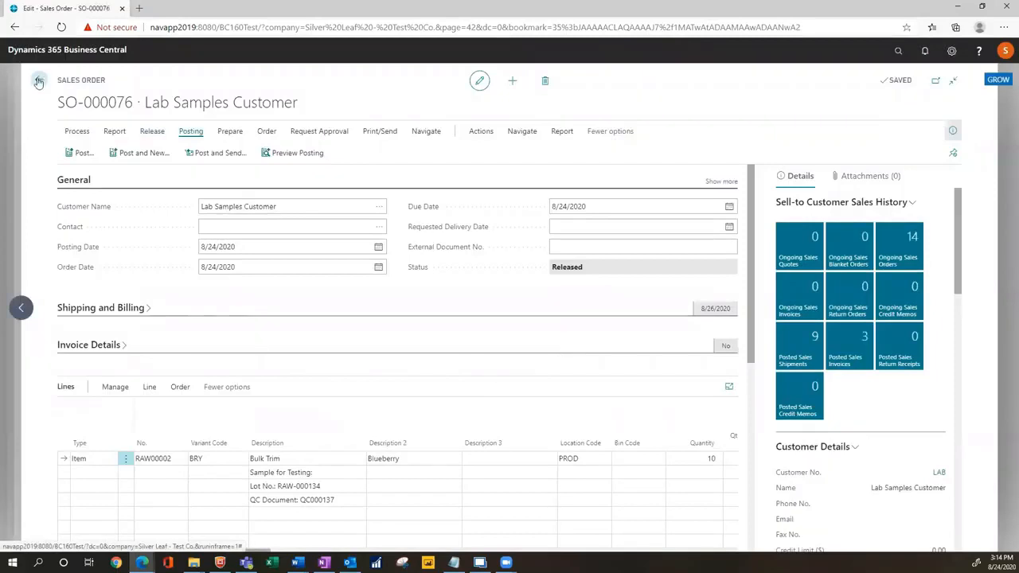
left_click(38, 82)
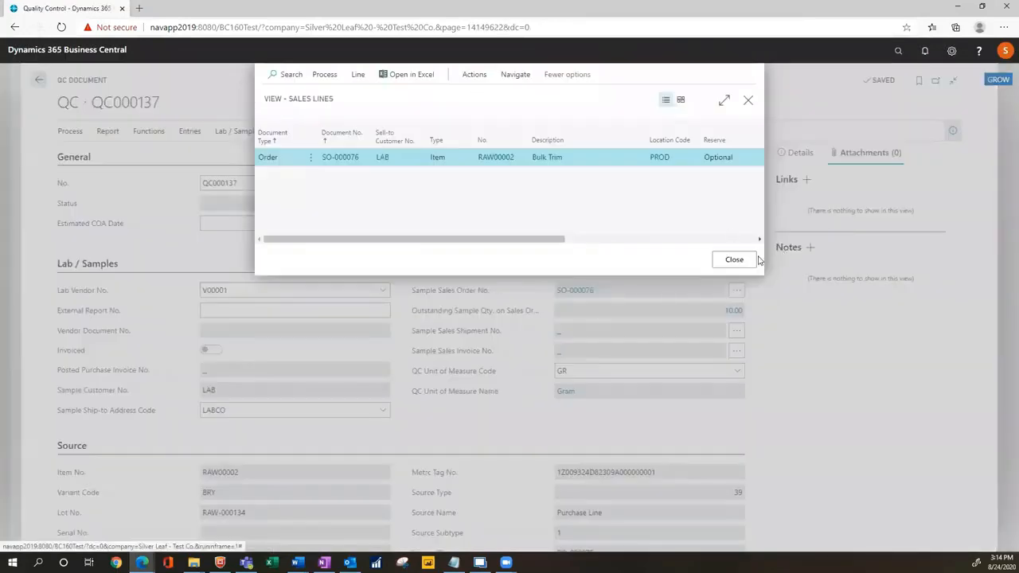
left_click(741, 258)
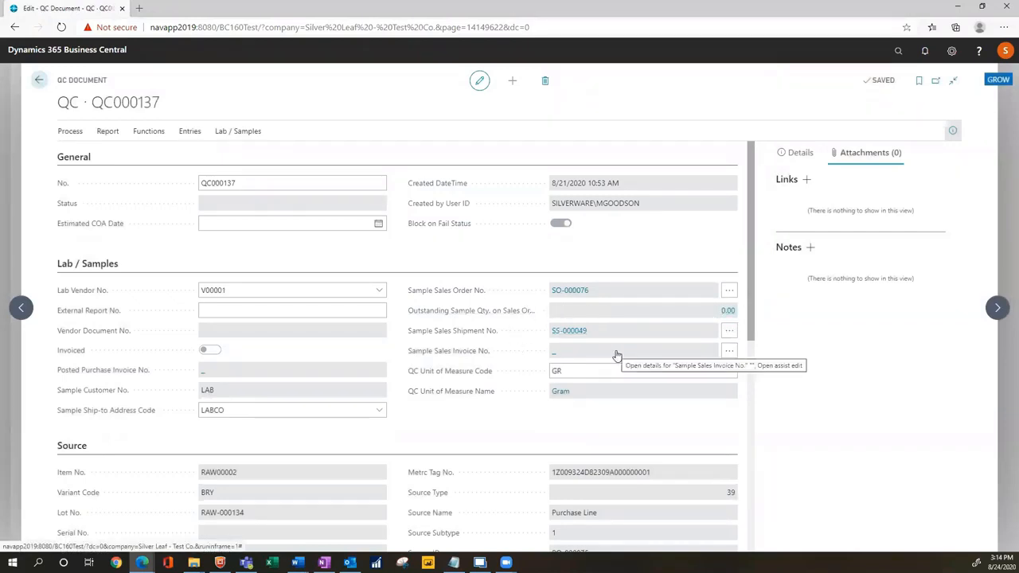
Step: Review the QC document's sample order, source, inventory and test line details, including the issued sample quantity
scroll(473, 437, "down", 3)
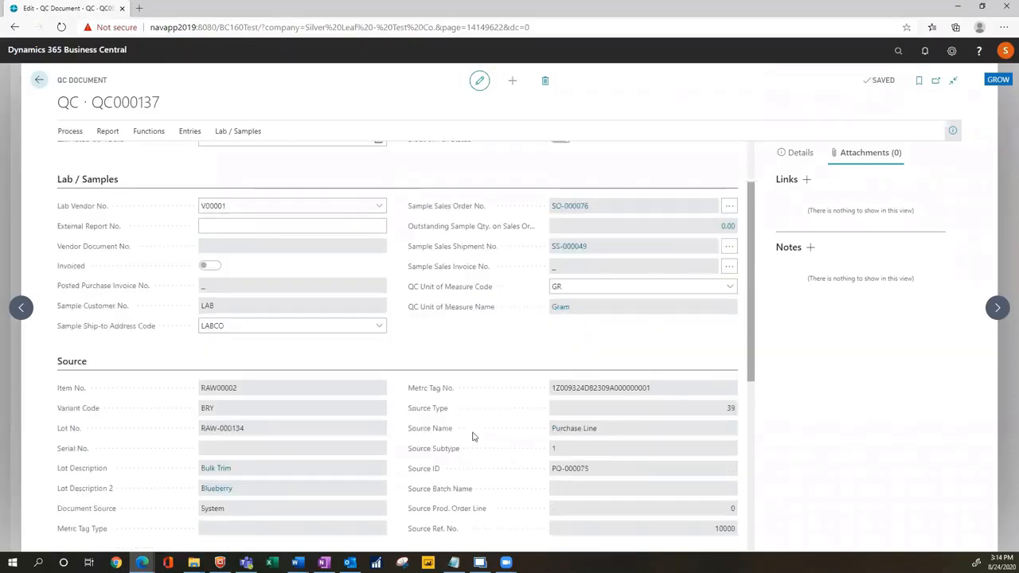
scroll(473, 436, "down", 3)
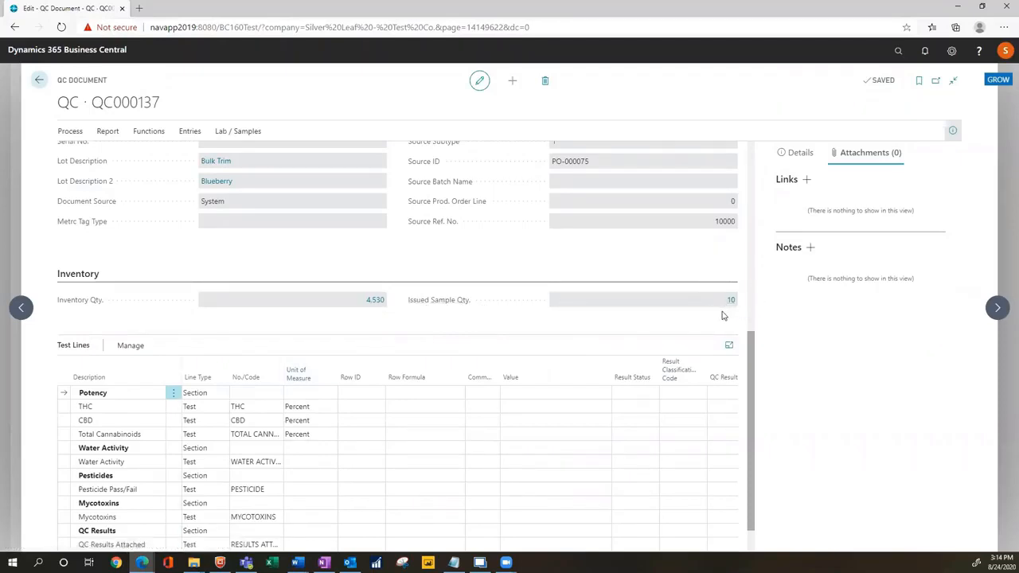
scroll(505, 279, "up", 1)
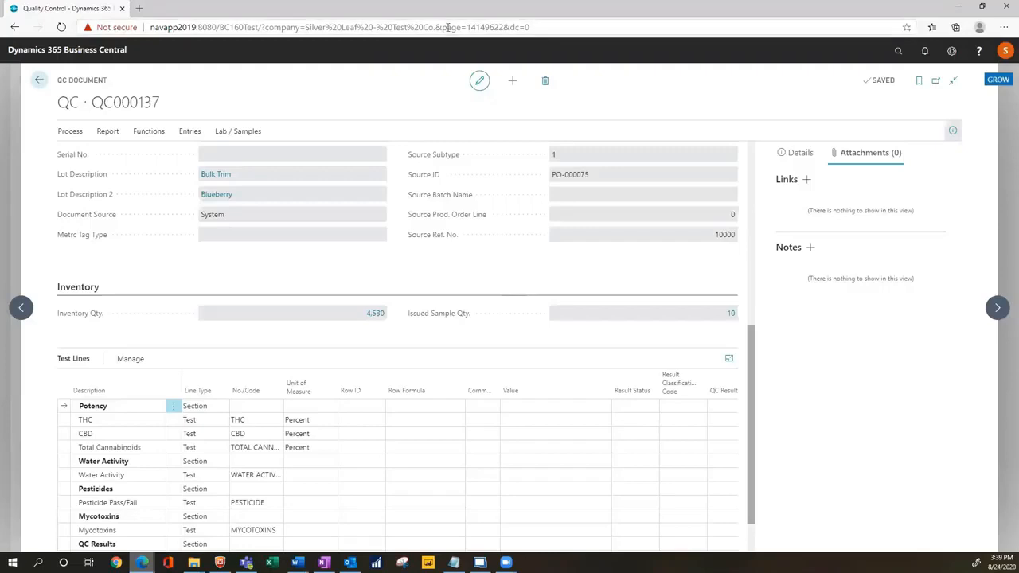
left_click(245, 132)
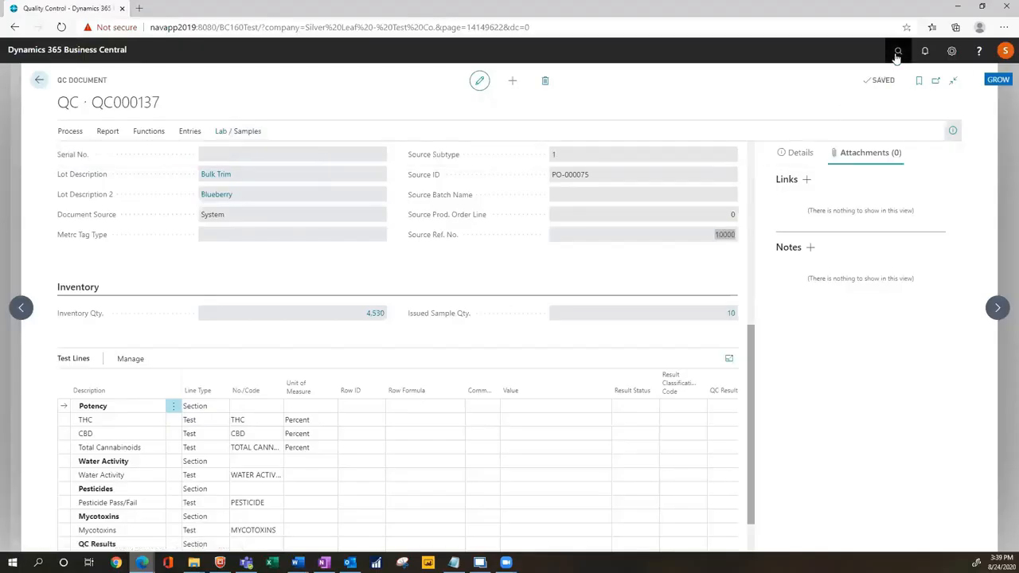
Step: Find the QC Scan Worksheet with the search "qc scan work" and scan tag 1Z009324D82309A000000001 into it
left_click(898, 53)
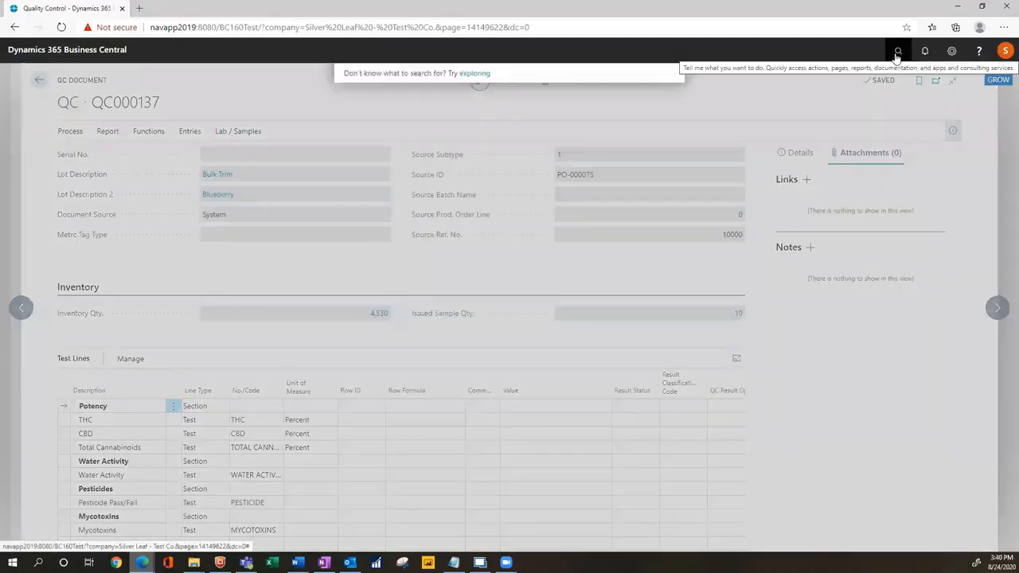
type("qc scan work")
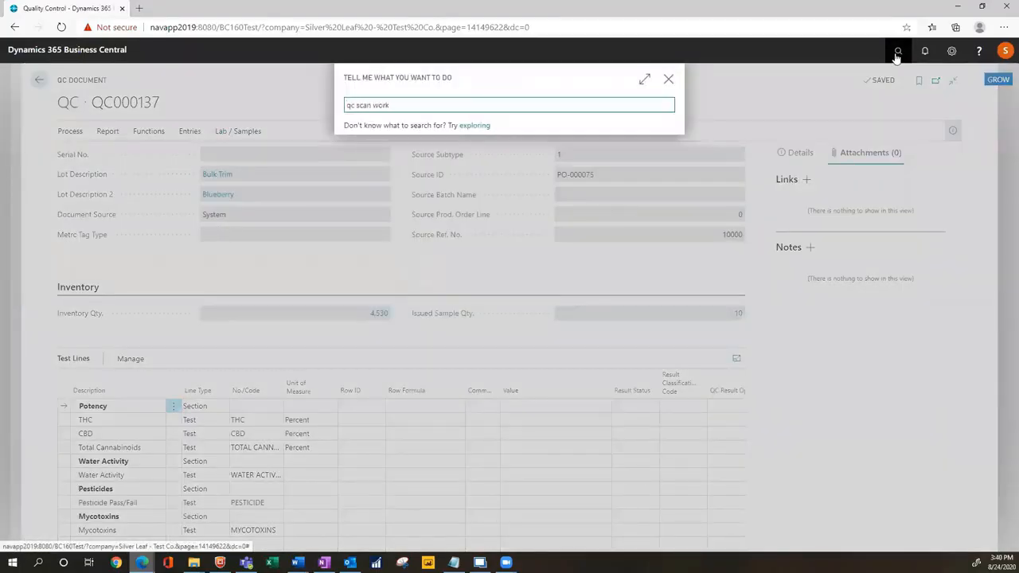
left_click(403, 152)
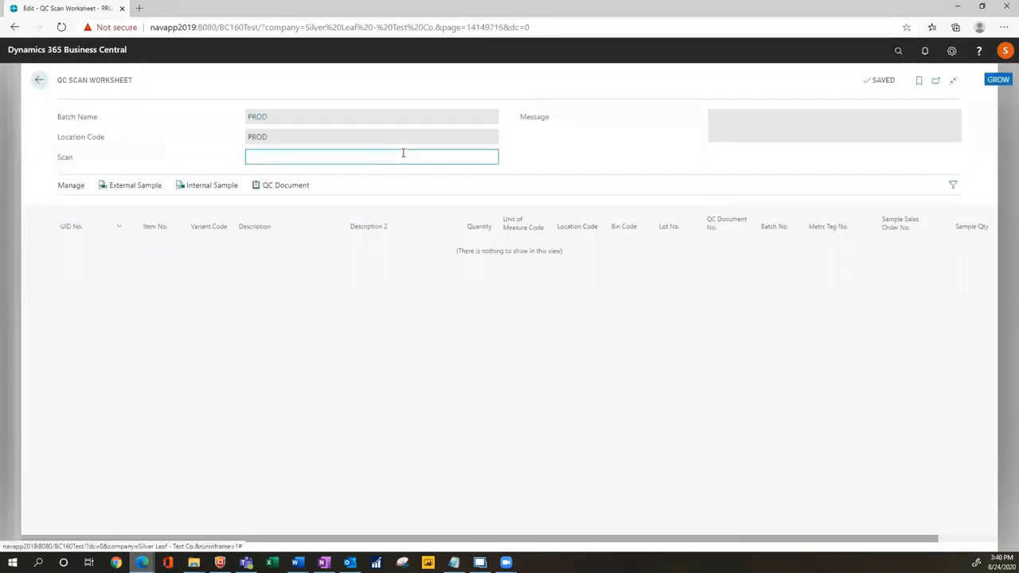
left_click(277, 160)
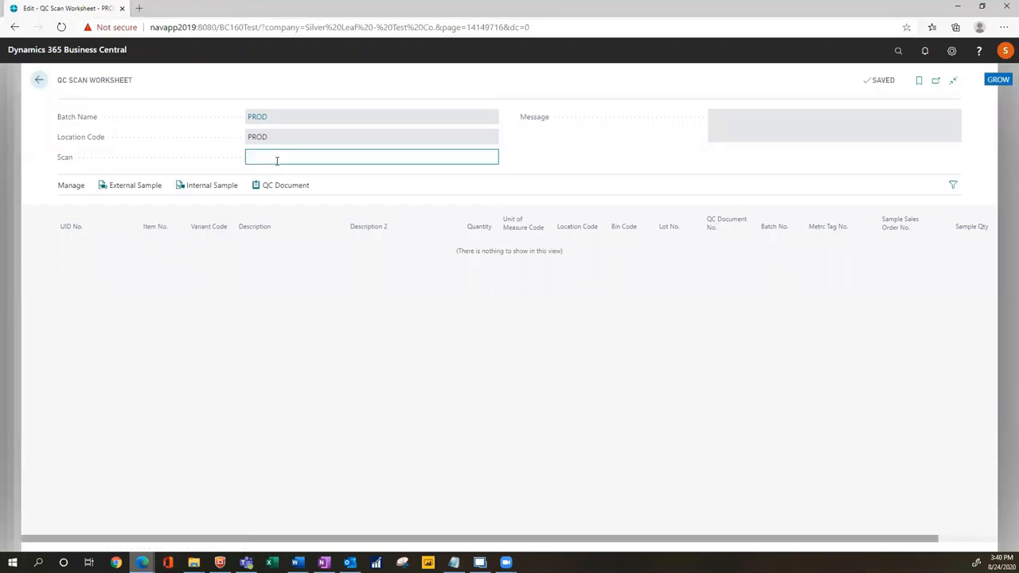
type("1Z009324D82309A000000001")
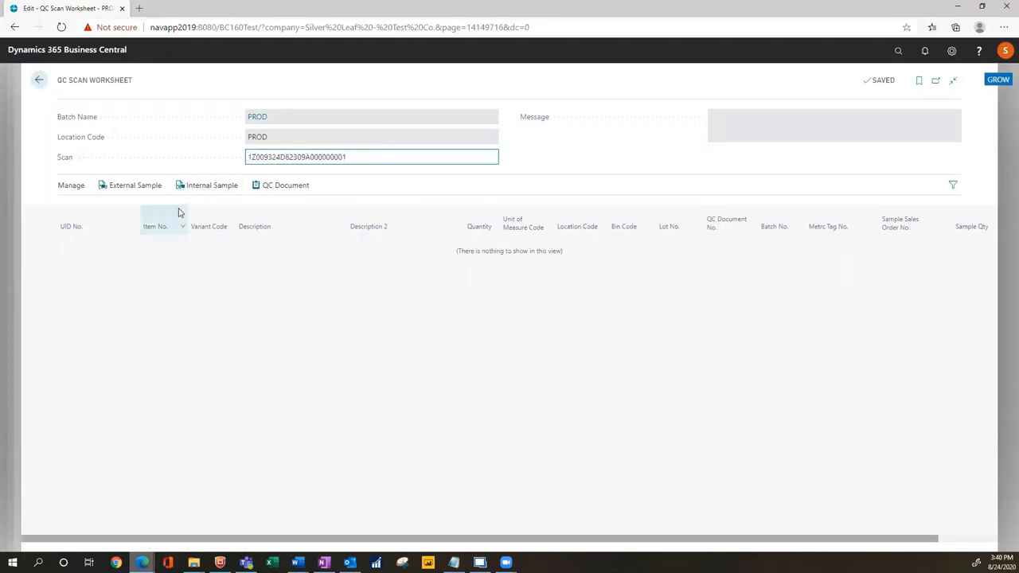
key("Return")
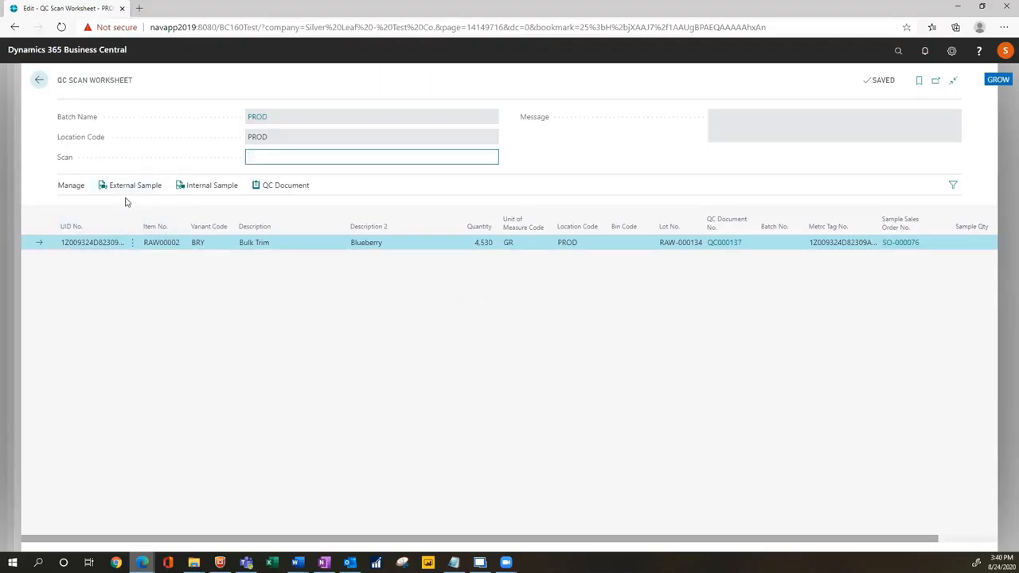
Step: Prepare an additional internal sample of quantity 10 issued from location PROD for the scanned lot, and open the resulting item journal
left_click(213, 188)
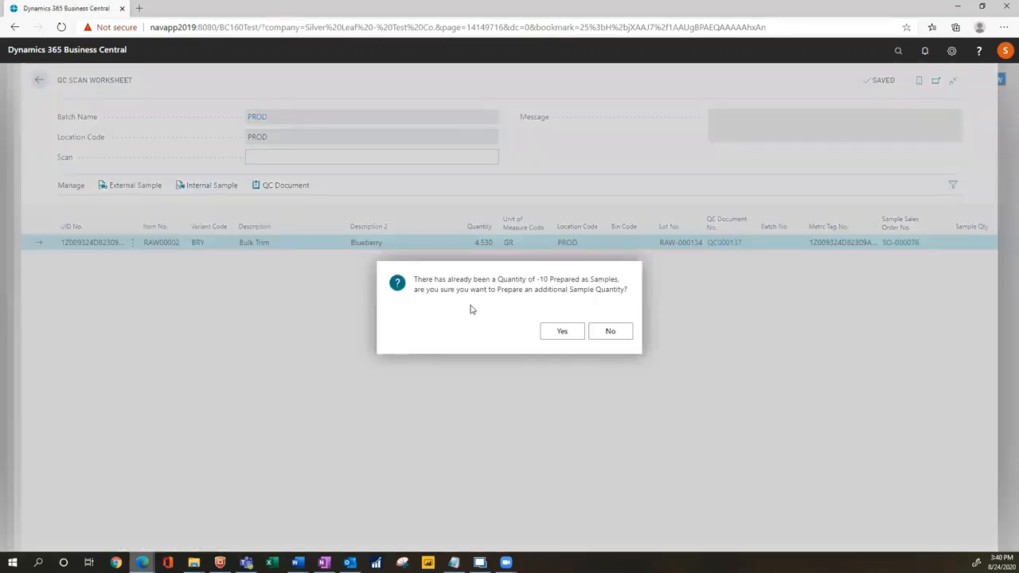
left_click(563, 332)
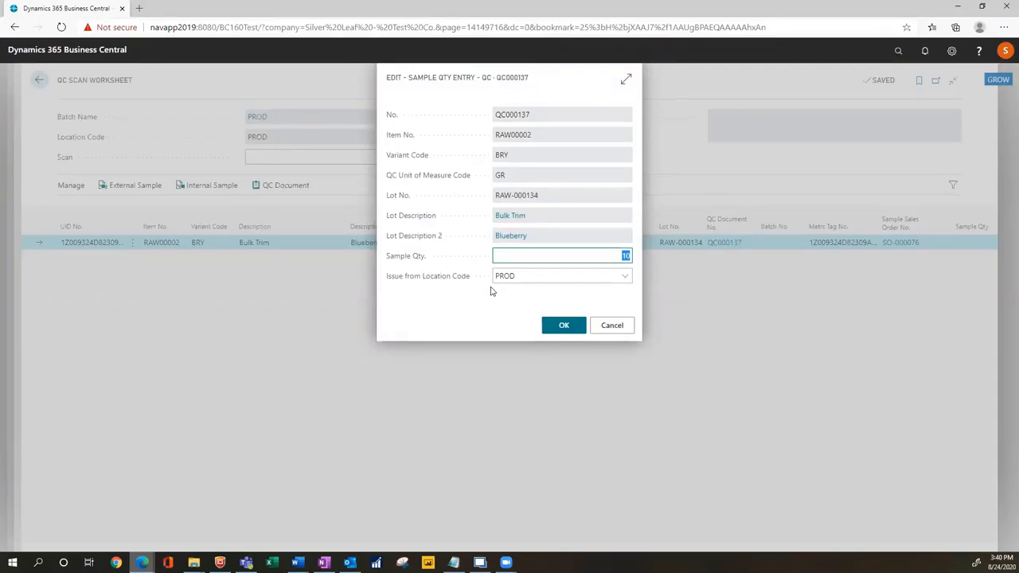
left_click(558, 273)
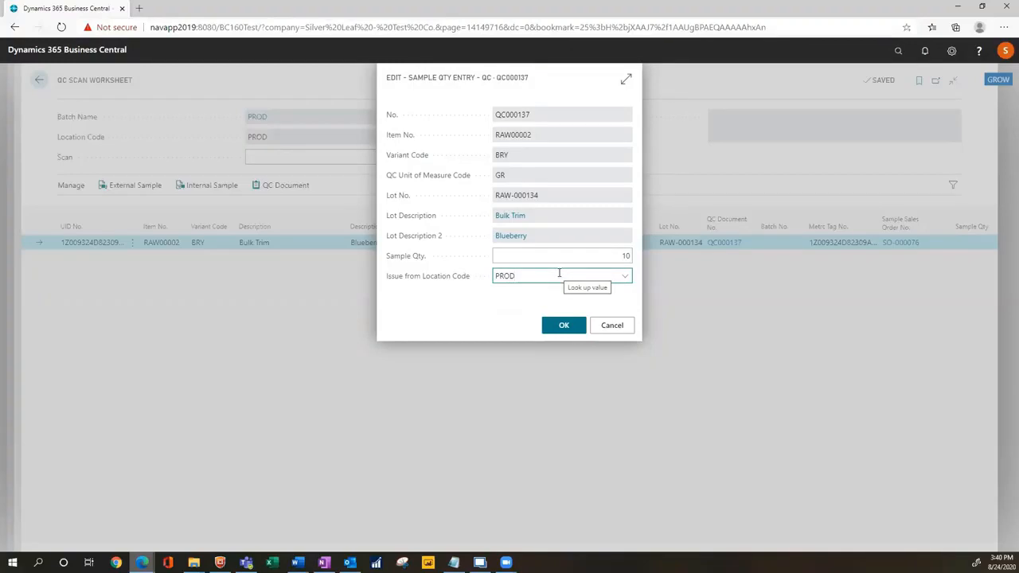
left_click(564, 327)
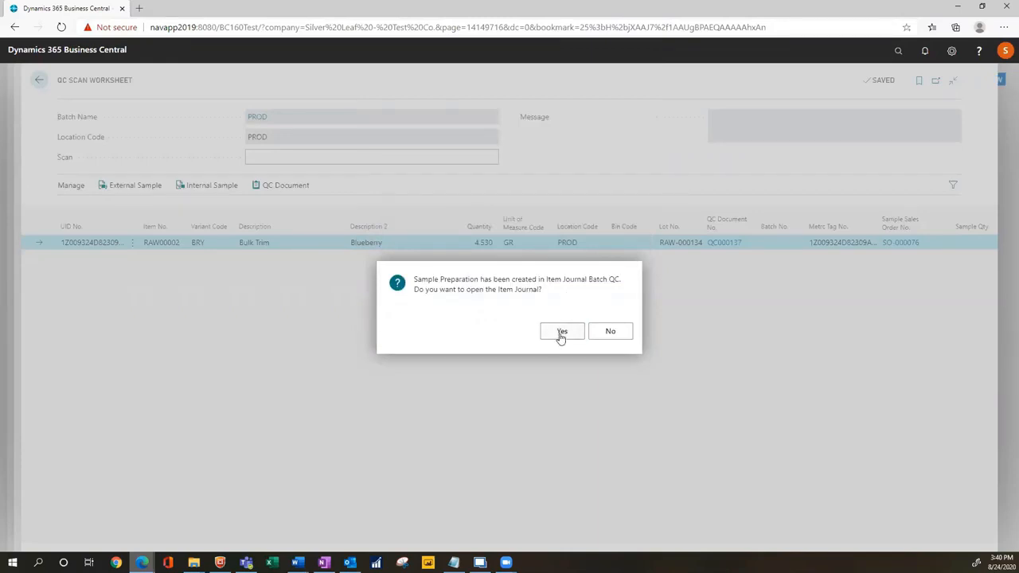
left_click(561, 334)
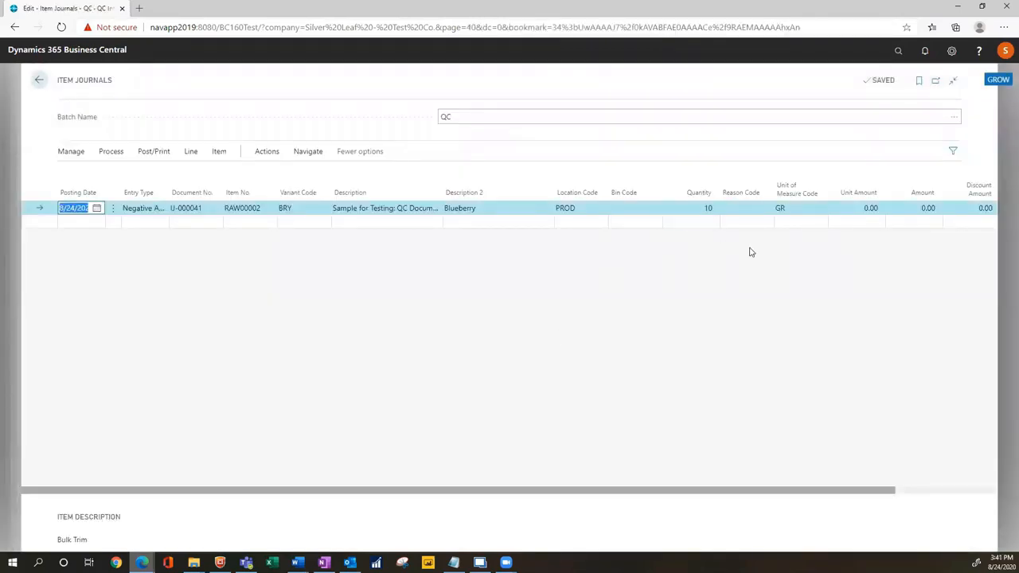
Step: Set the sample journal line's reason code to SAMPLE, post the QC item journal, and return to the QC document
left_click(743, 208)
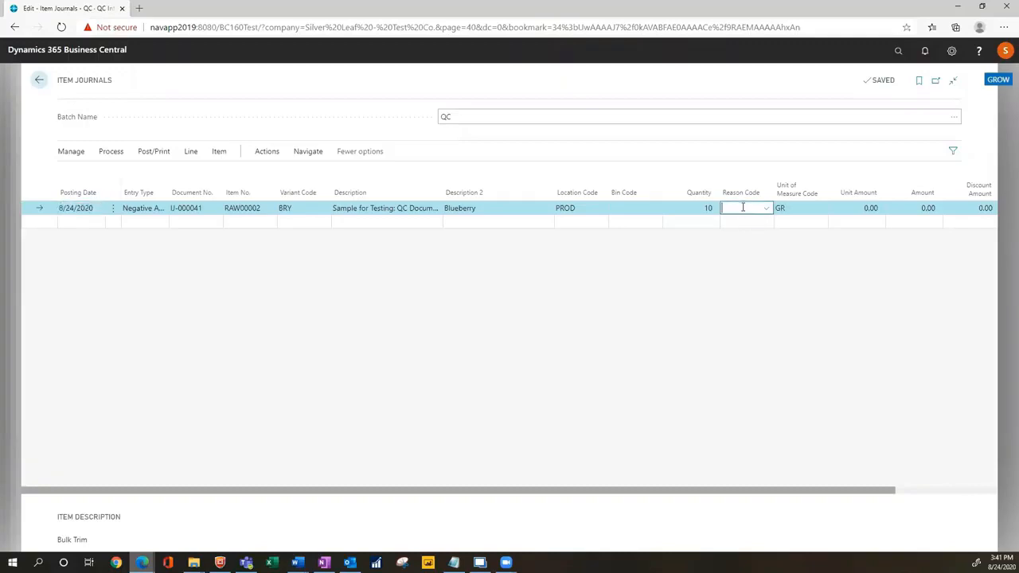
key("Tab")
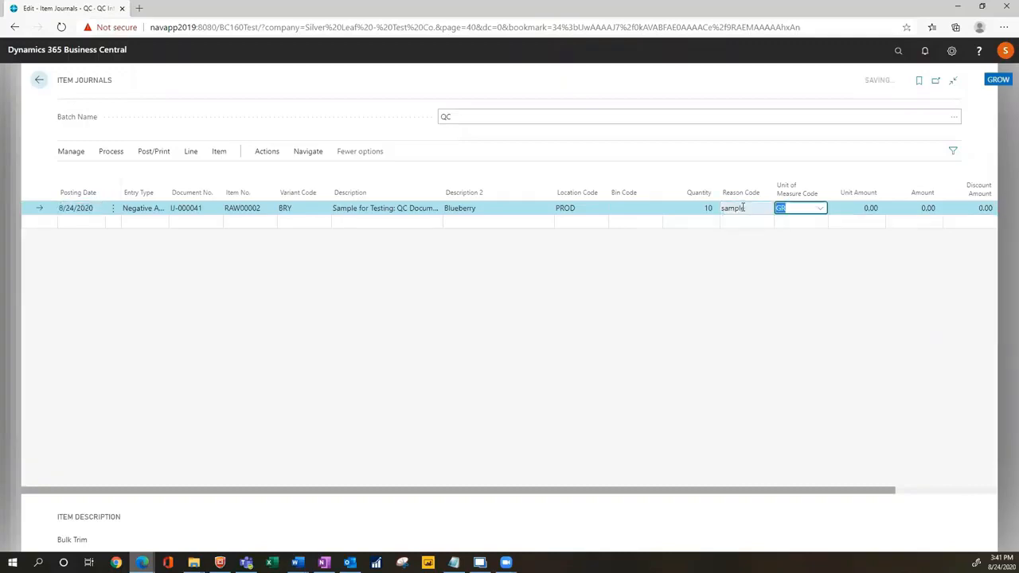
left_click(149, 157)
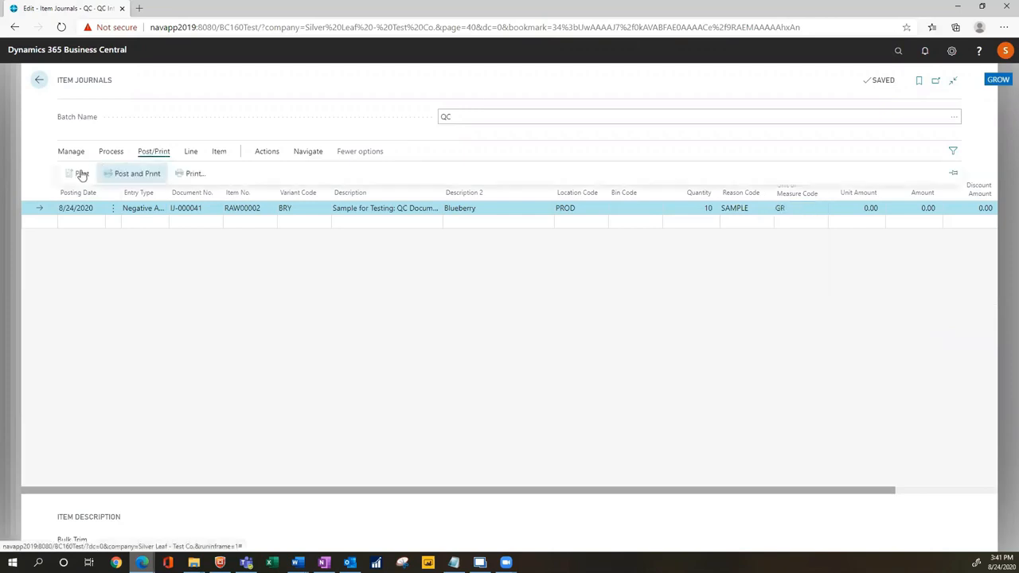
left_click(77, 172)
left_click(565, 333)
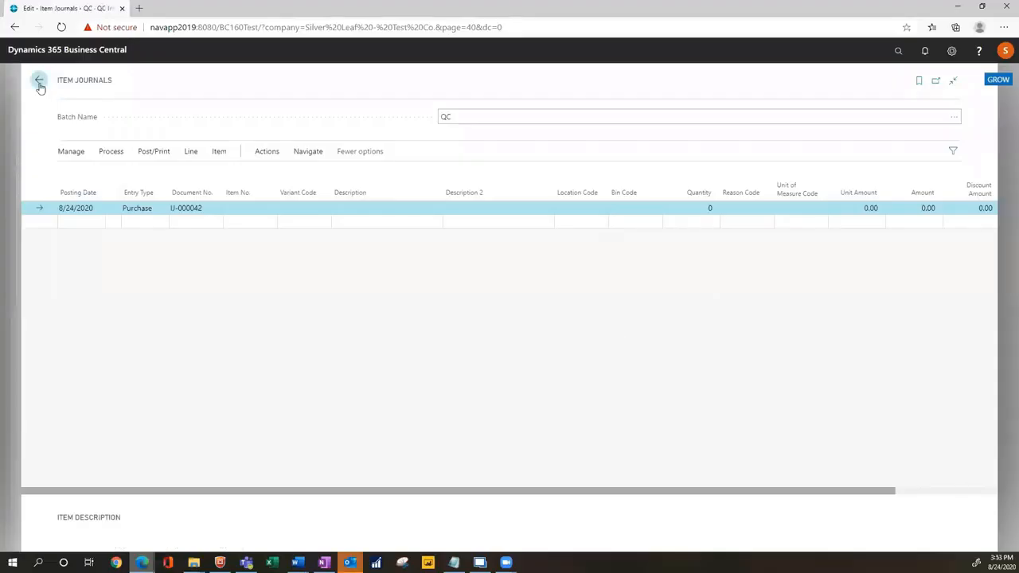
left_click(38, 82)
left_click(41, 88)
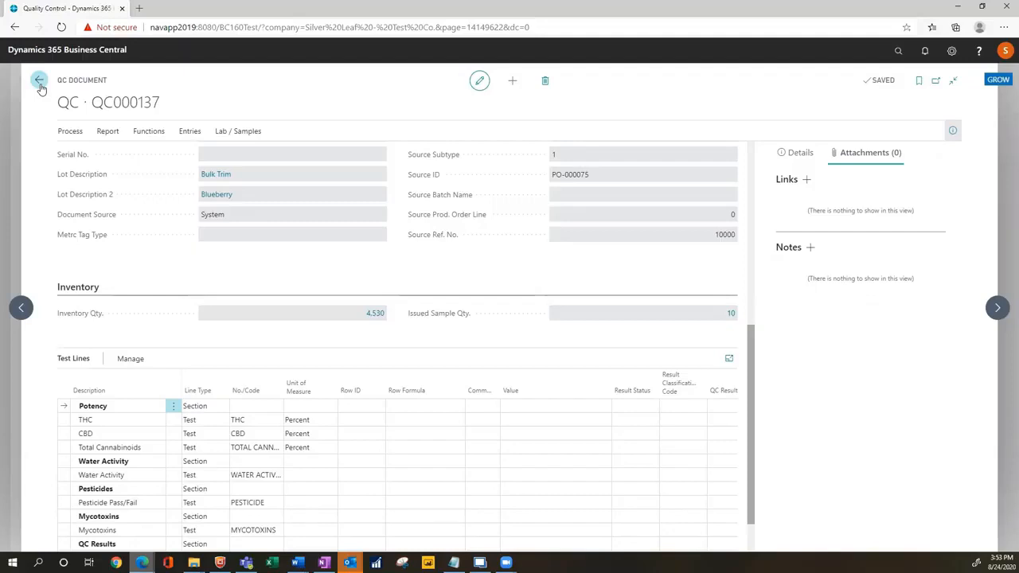
Step: Add the THCA test to the QC document's test lines using Add QC Tests
scroll(259, 341, "down", 1)
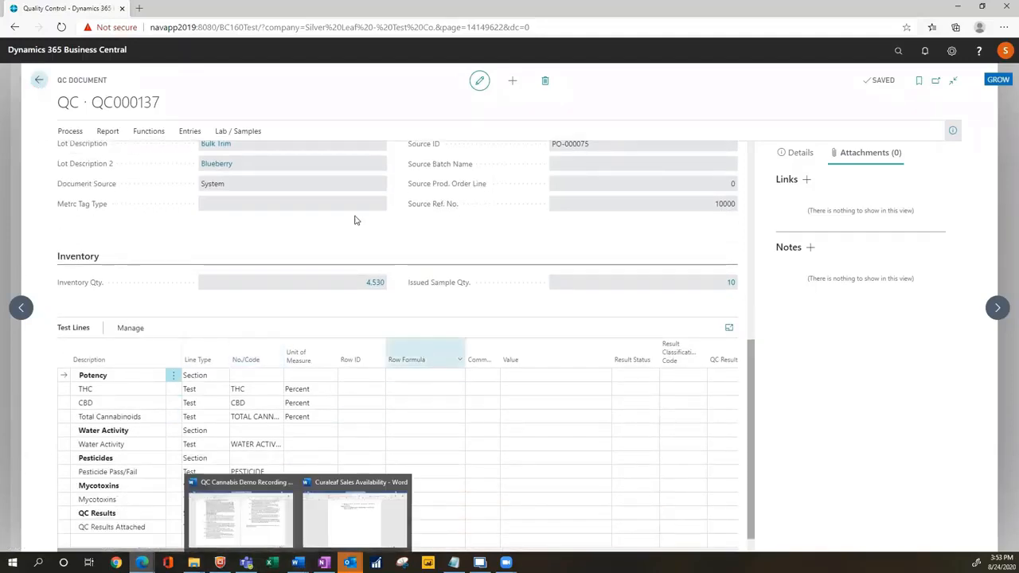
left_click(149, 131)
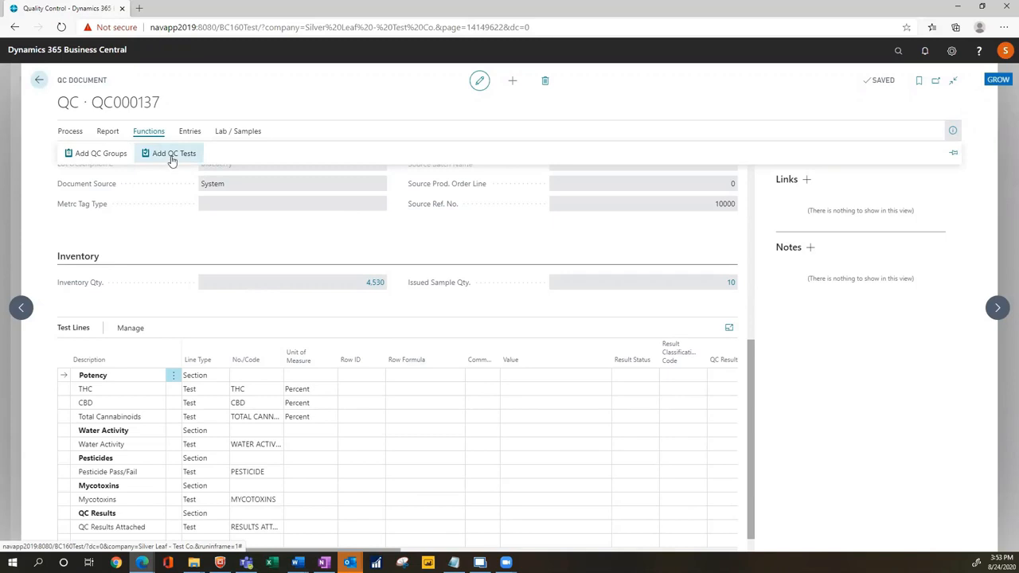
left_click(171, 156)
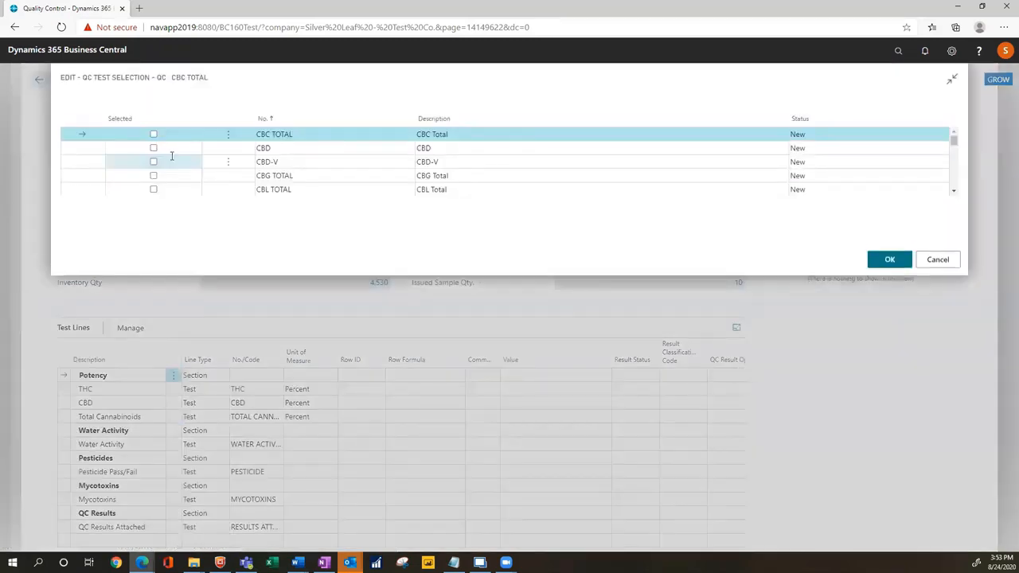
scroll(319, 183, "down", 2)
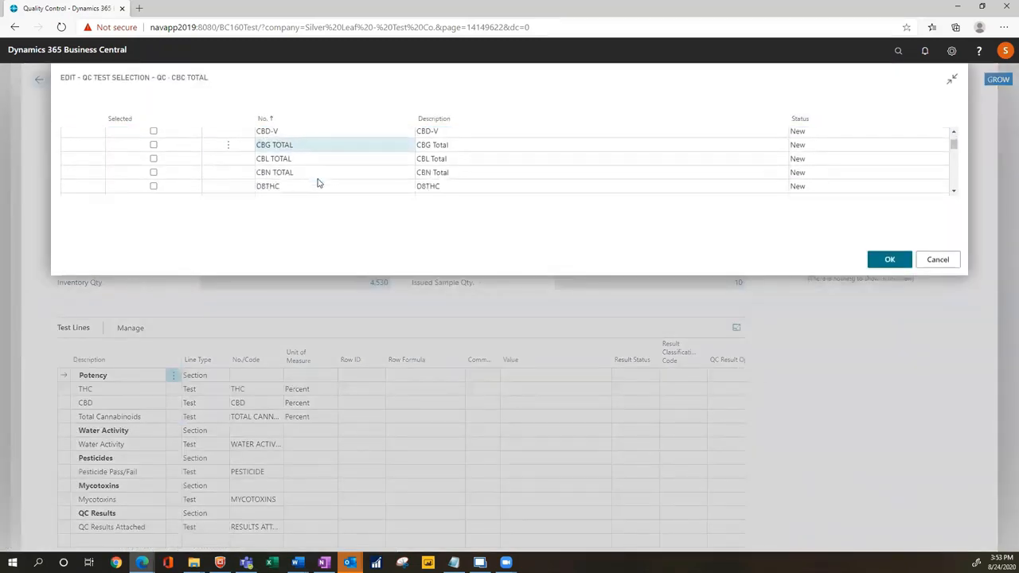
scroll(318, 182, "down", 10)
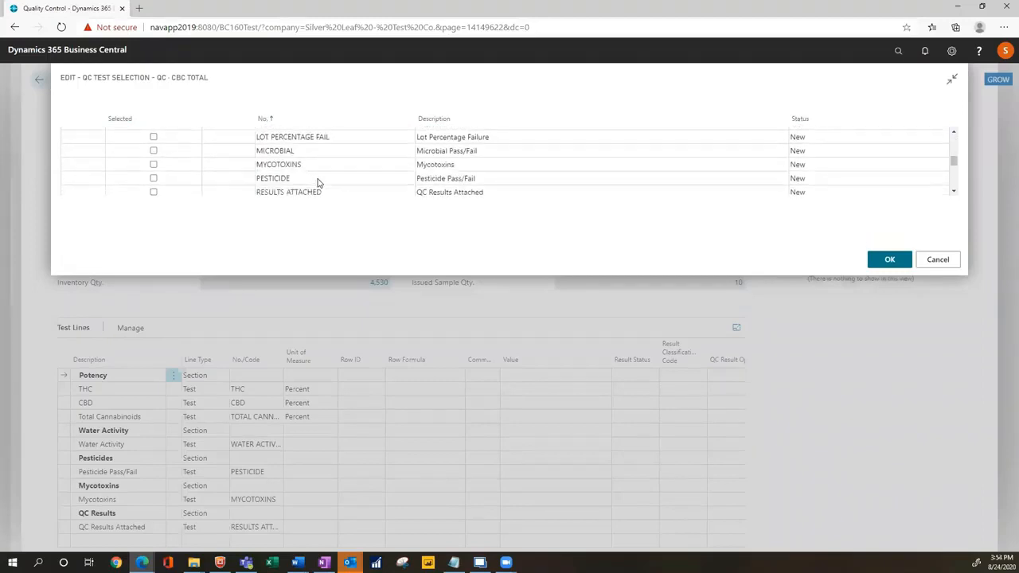
scroll(318, 183, "down", 10)
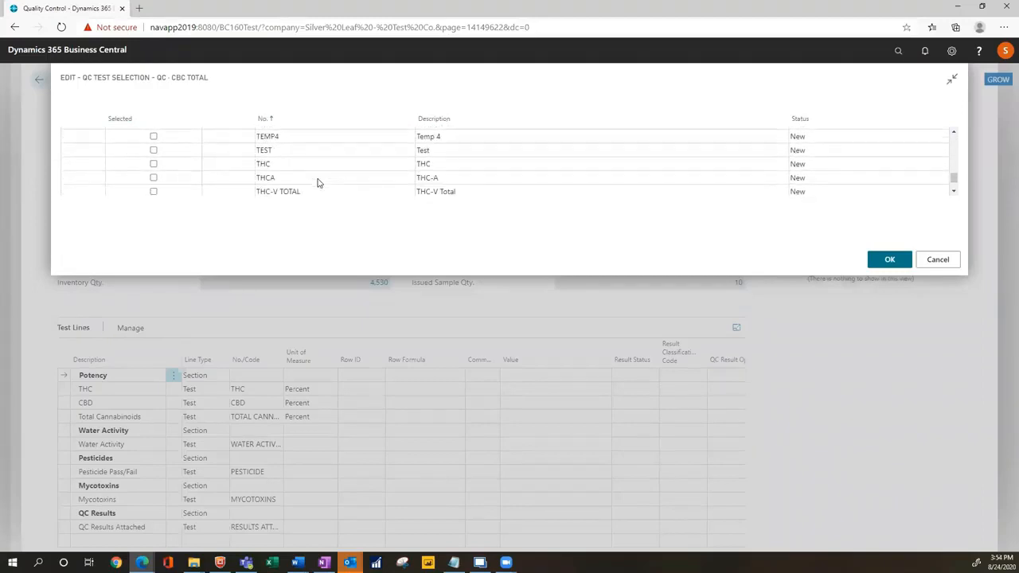
scroll(318, 182, "down", 1)
left_click(153, 164)
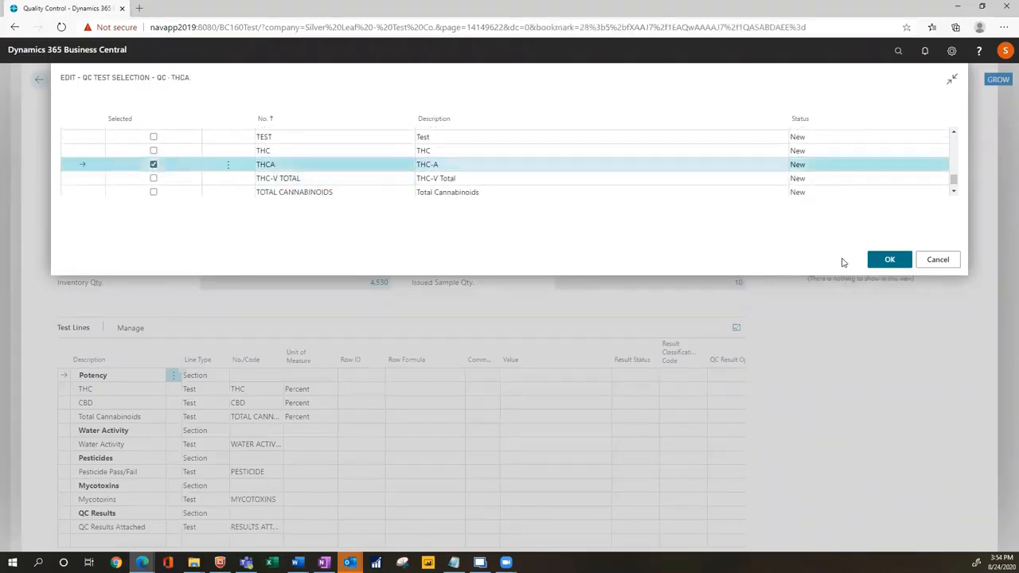
left_click(889, 261)
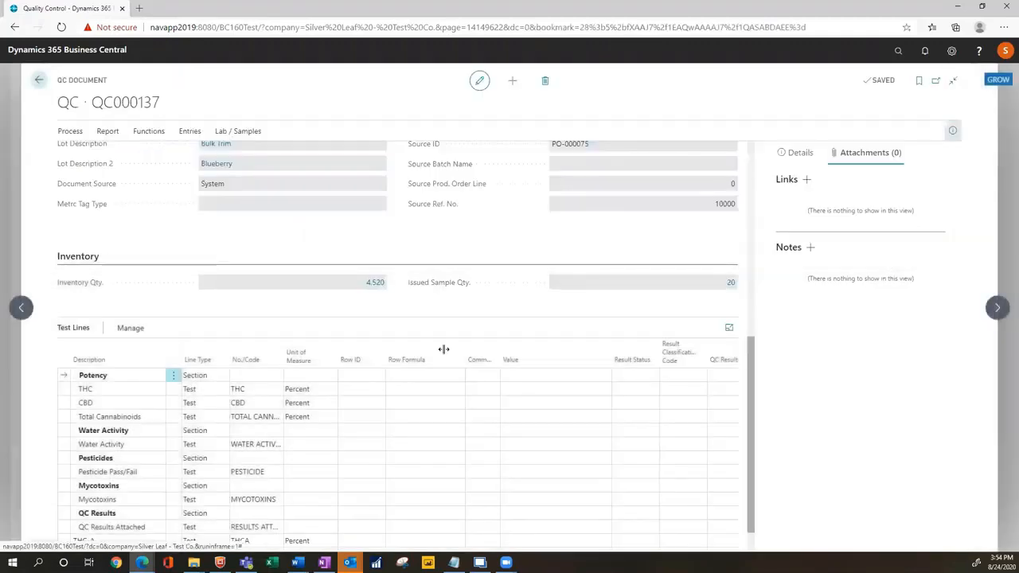
scroll(319, 389, "down", 1)
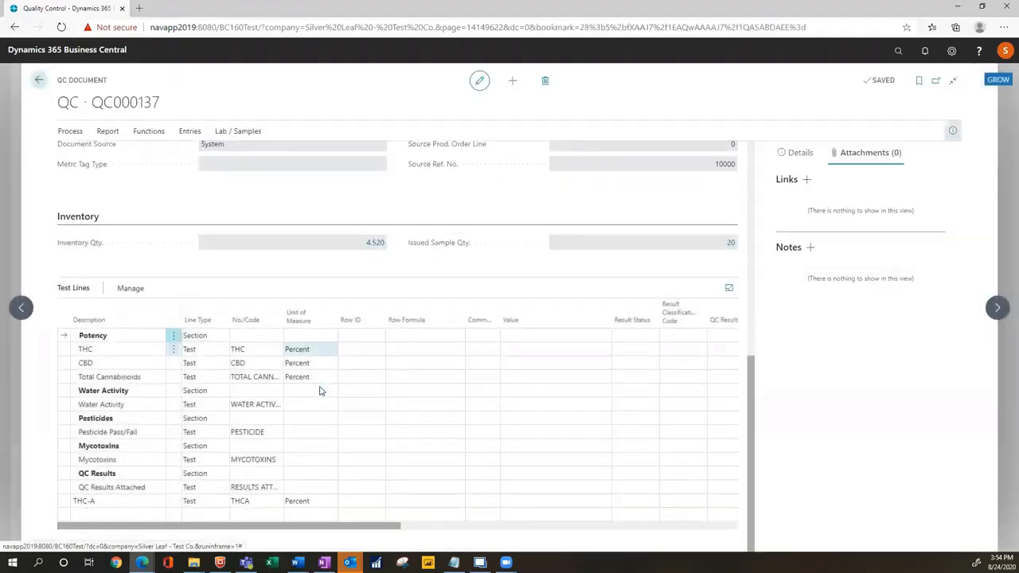
left_click(354, 507)
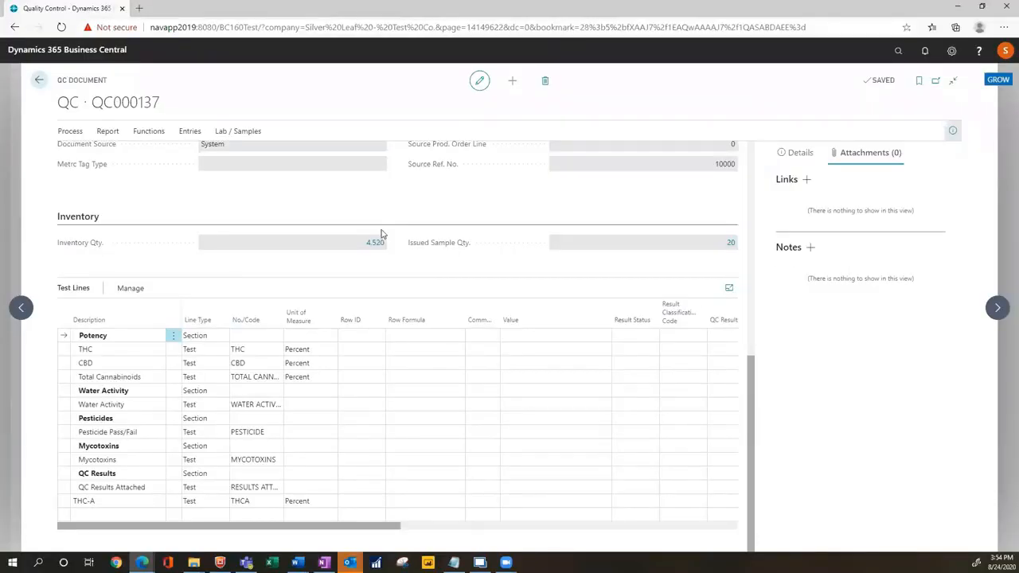
Step: Open the QC document's result journal and enter 1 as the THC test value
left_click(72, 132)
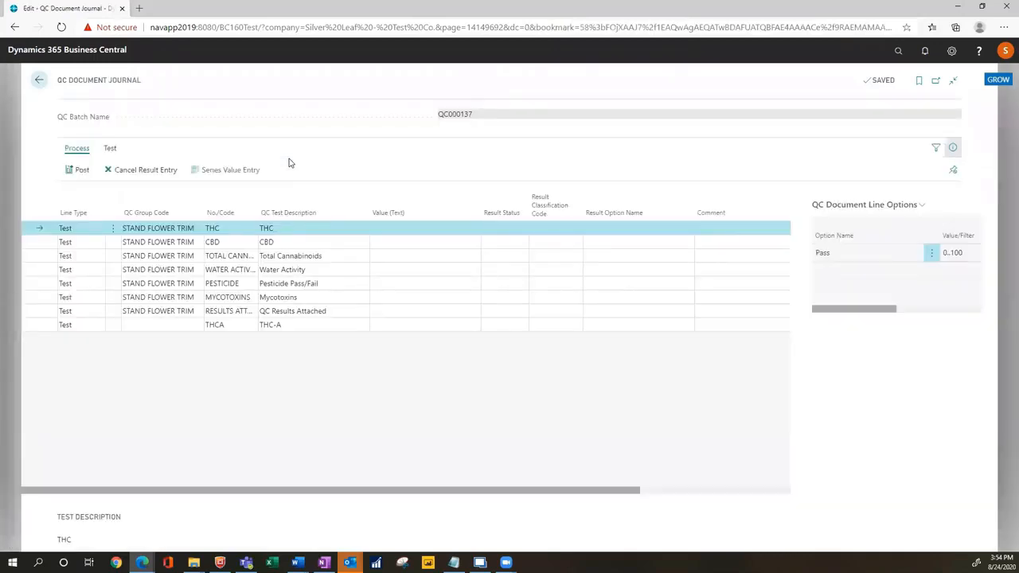
left_click(400, 228)
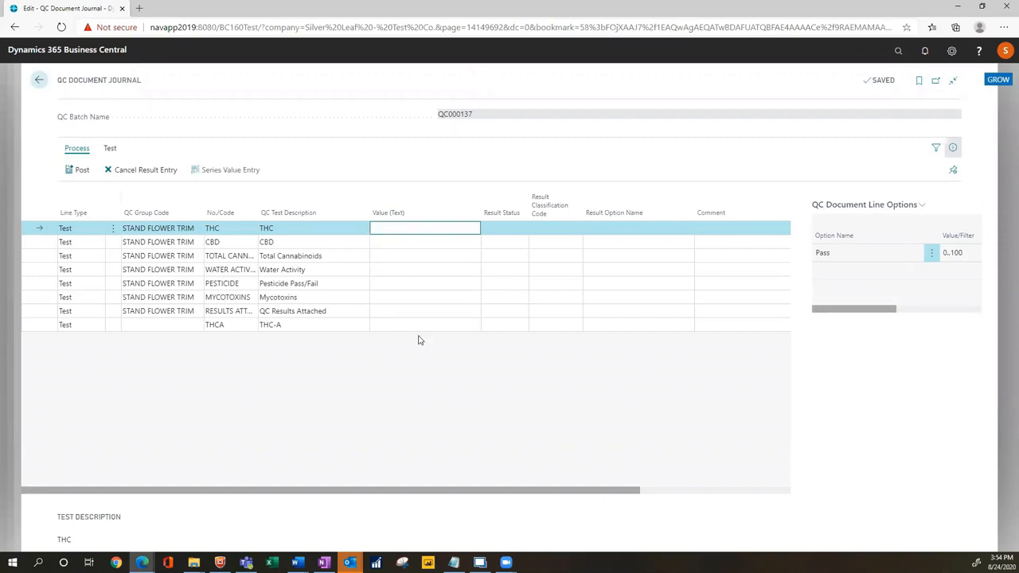
left_click_drag(849, 393, 797, 342)
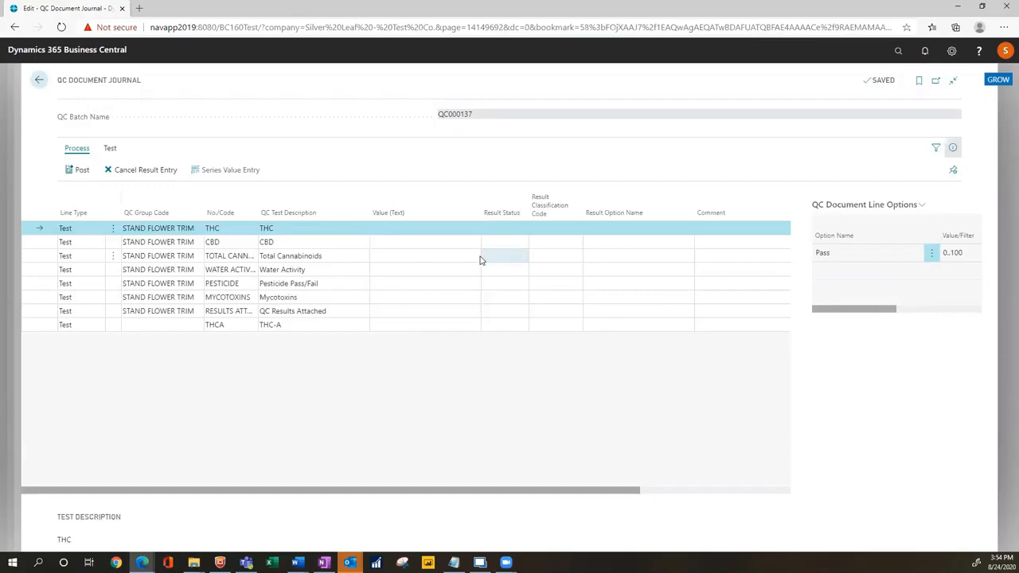
left_click(396, 228)
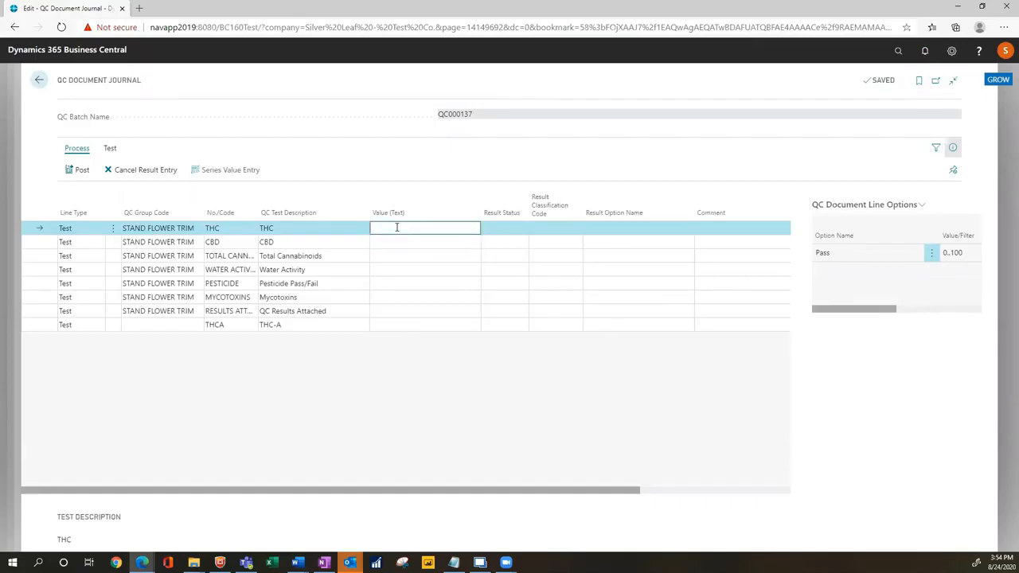
type("1")
key("Return")
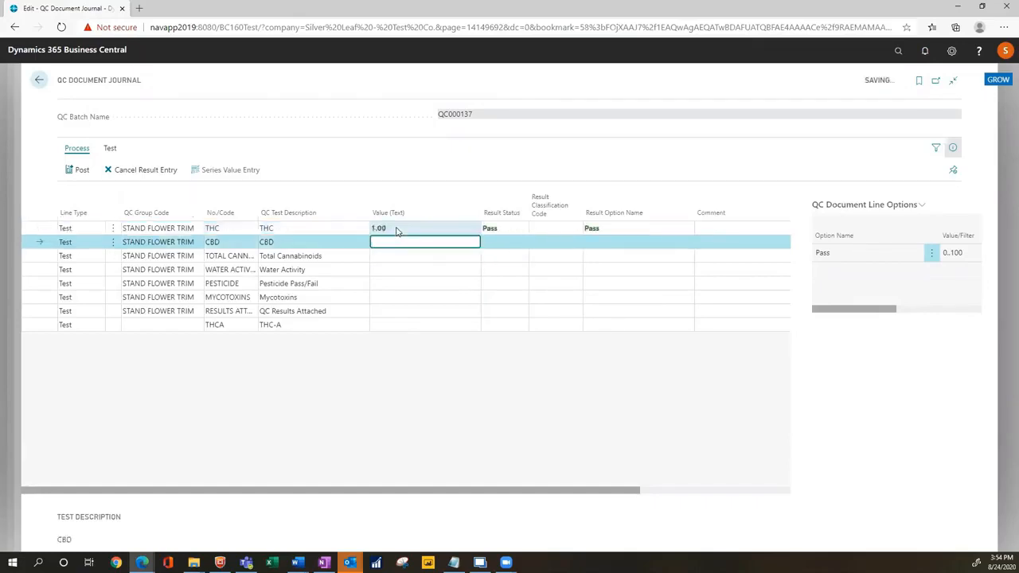
Step: Enter result values of 1 for the CBD test and 22.5 for the Total Cannabinoids test
type("1")
key("Return")
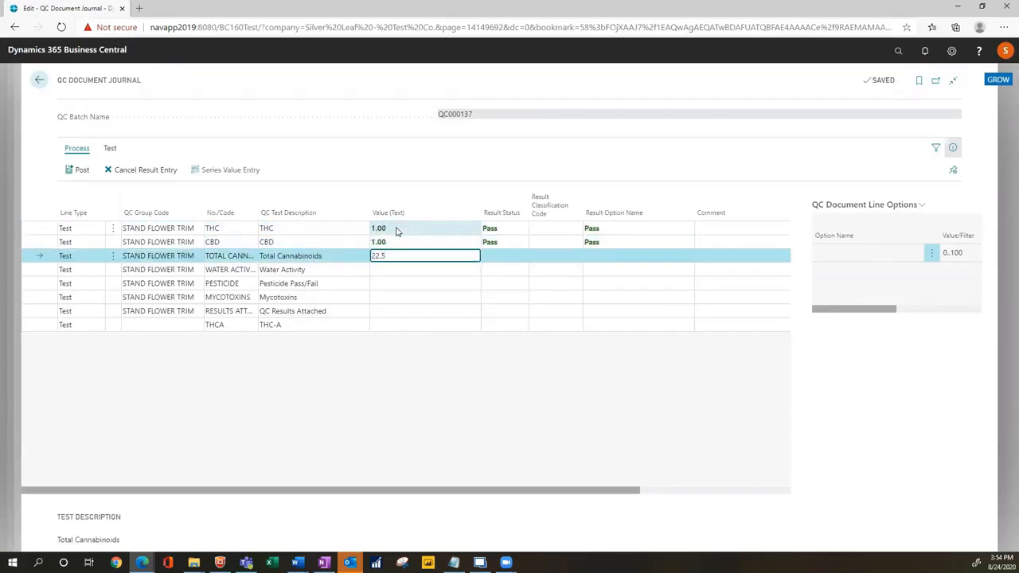
key("Return")
key("Return")
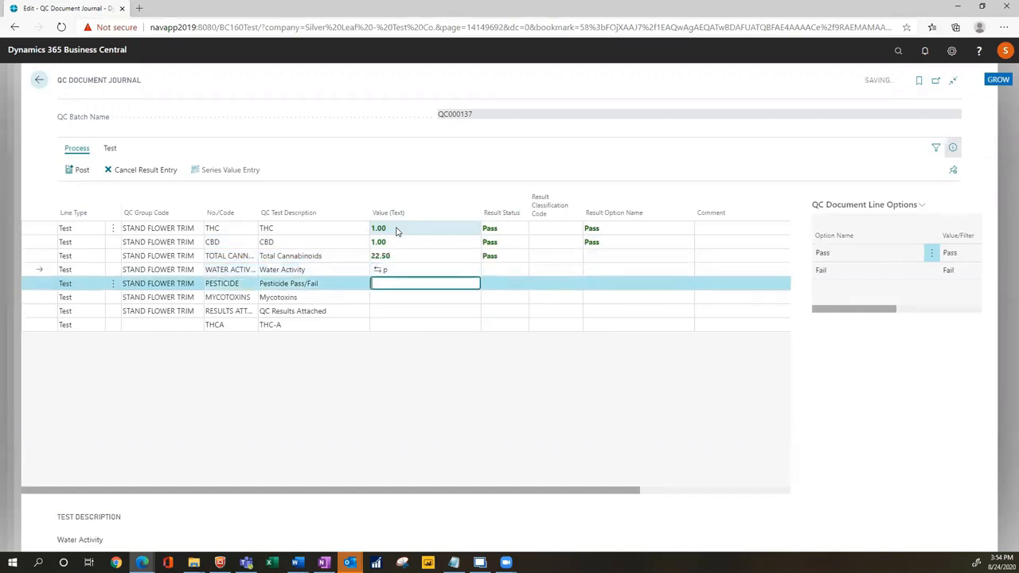
Step: Record Pass for Water Activity, Pesticide Pass/Fail, Mycotoxins and QC Results Attached, and enter 20 for the THCA test
type("p")
key("Return")
type("p")
key("Return")
type("p")
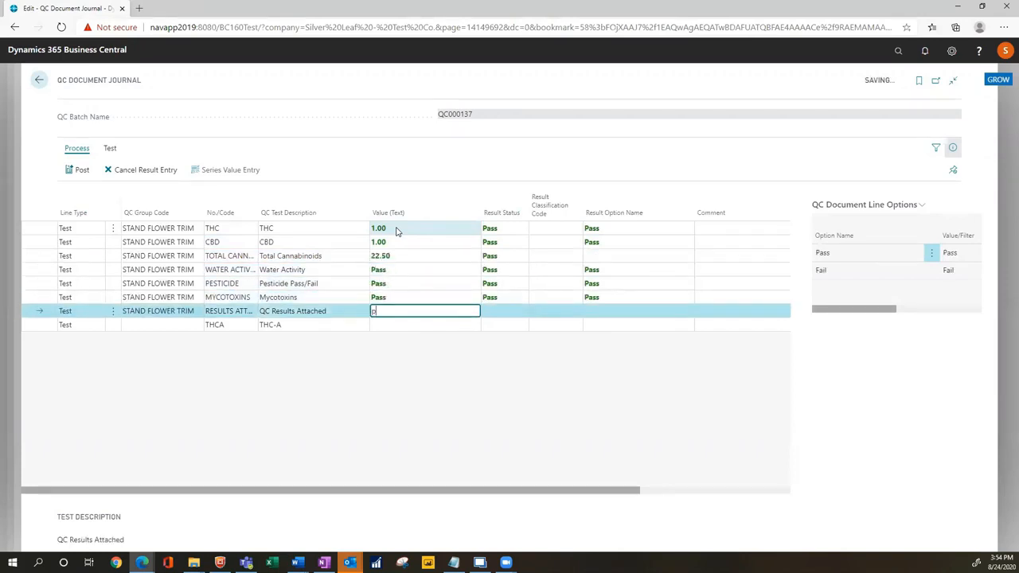
key("Return")
type("20")
key("Tab")
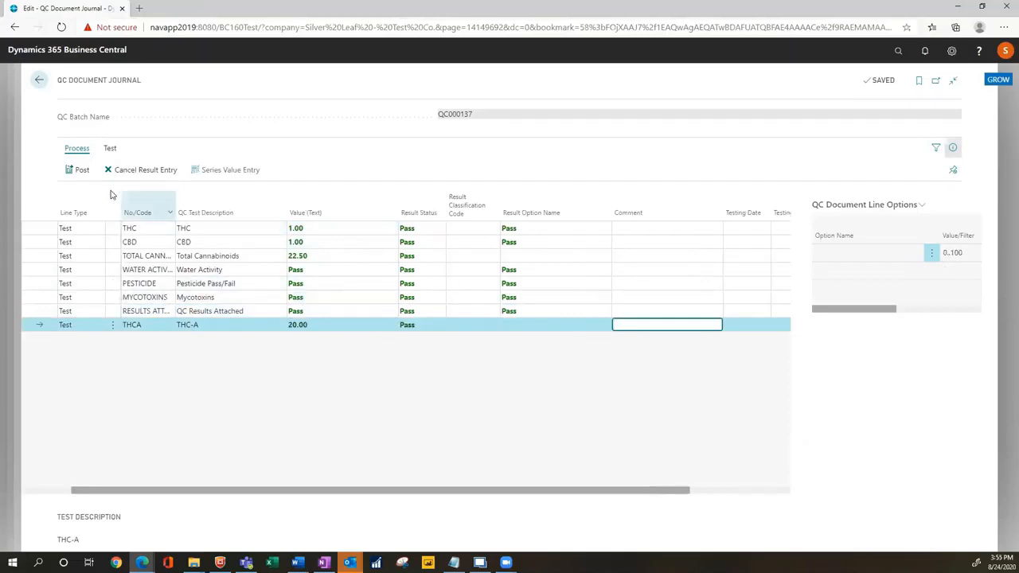
Step: Post the QC document journal lines and review the updated QC document
left_click(77, 170)
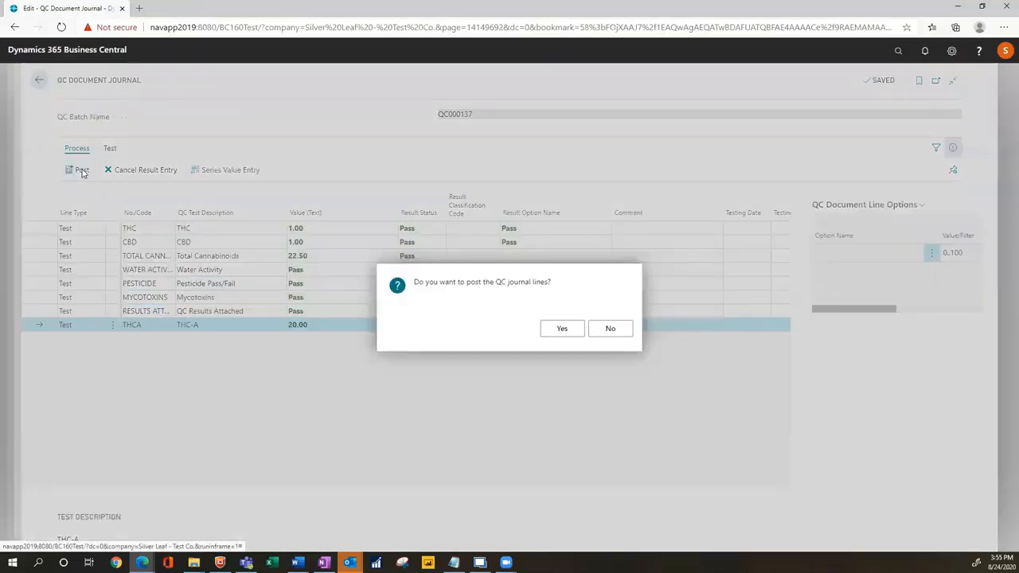
left_click(563, 334)
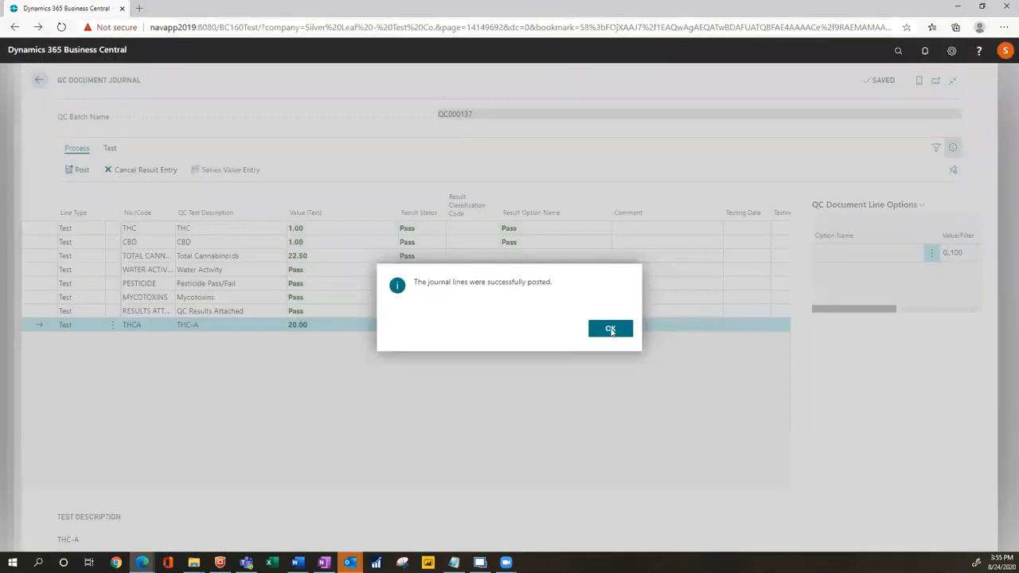
left_click(610, 329)
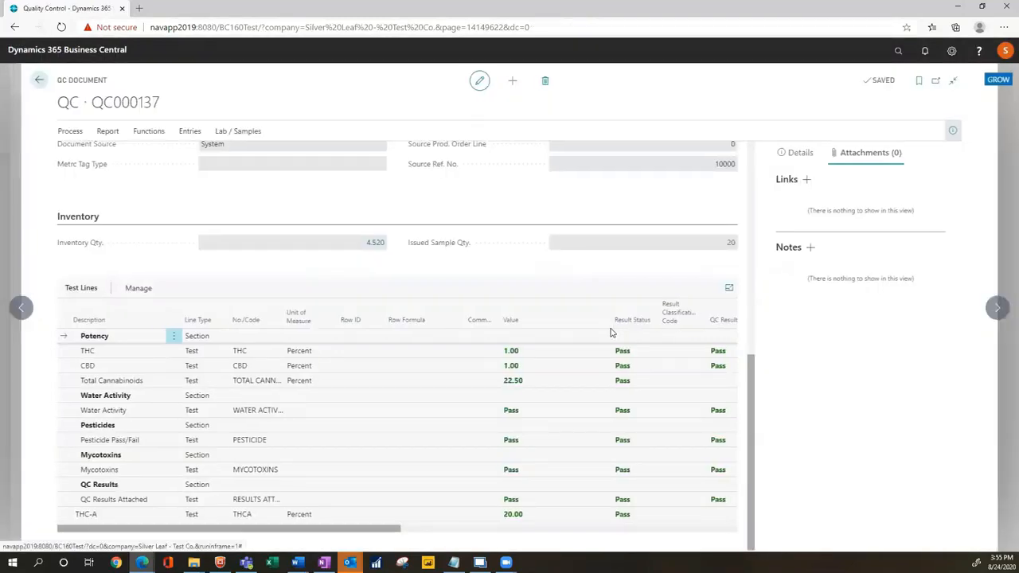
scroll(337, 261, "up", 6)
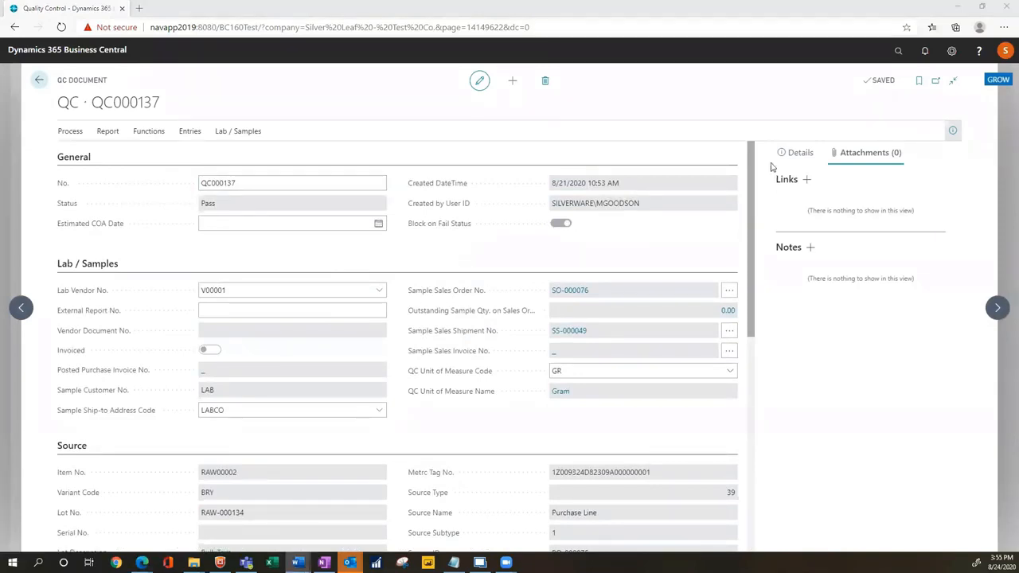
Step: Search for "qc journal" and open the QC Journal - Generic page from the full list of results
left_click(898, 51)
type("q")
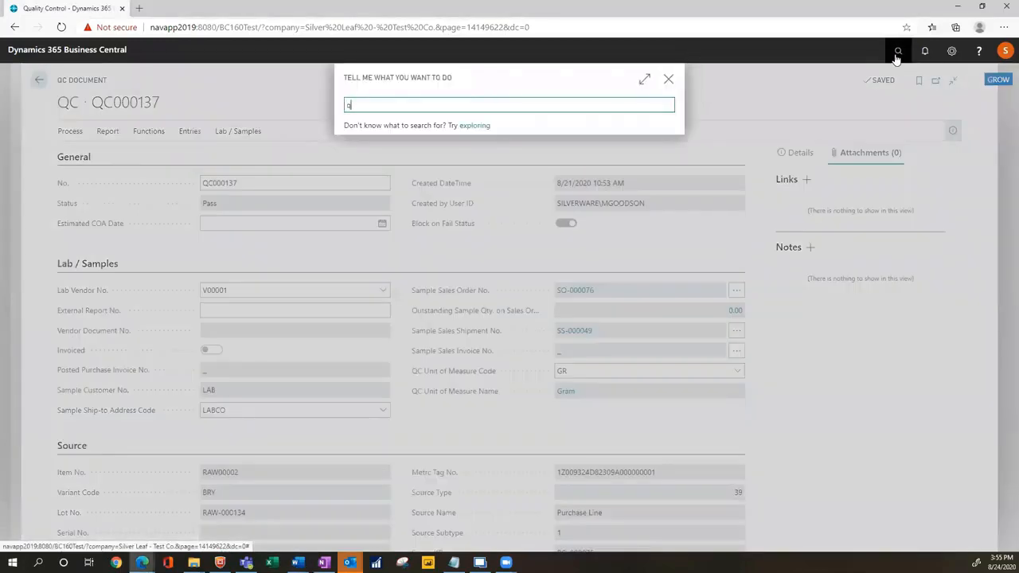
type("c journal")
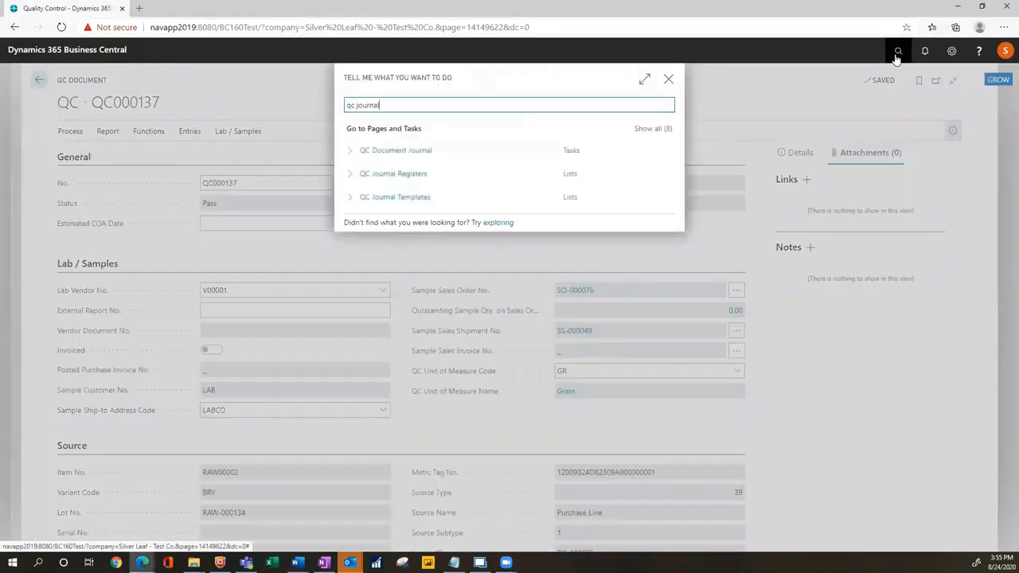
left_click(653, 128)
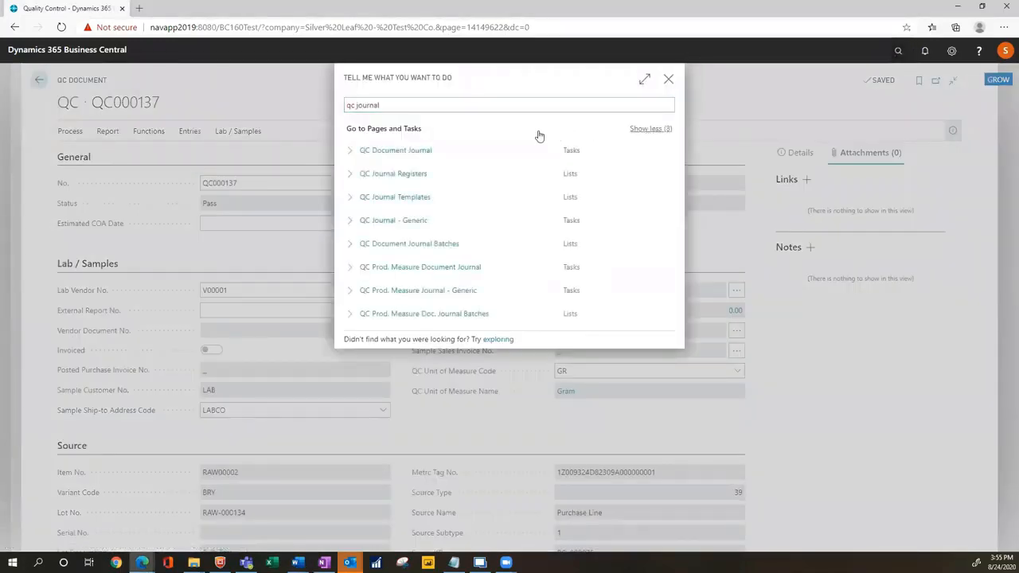
left_click(413, 230)
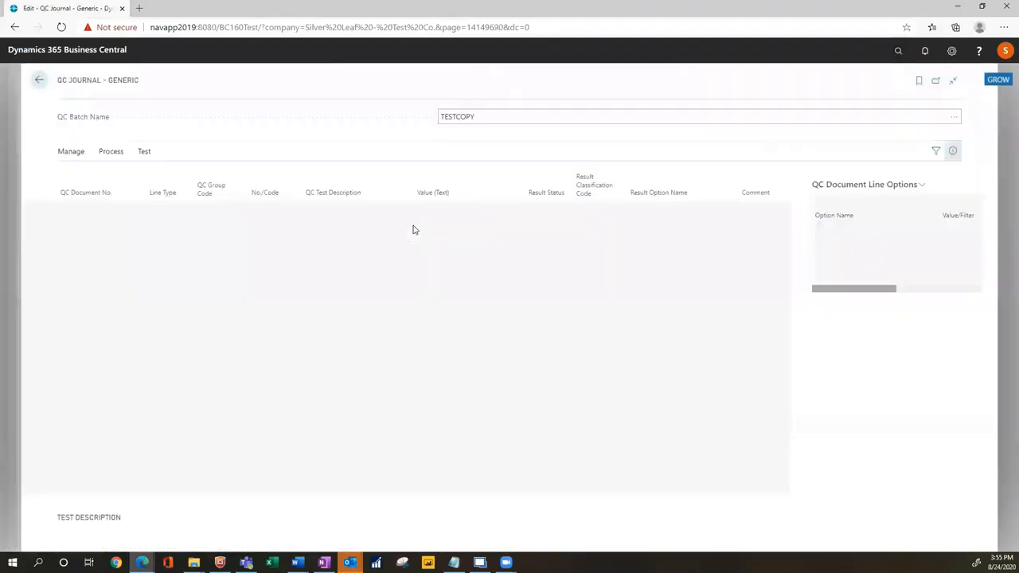
Step: Fill the TESTCOPY batch with Suggest QC Documents, using no filters, and look through the suggested test lines
left_click(112, 152)
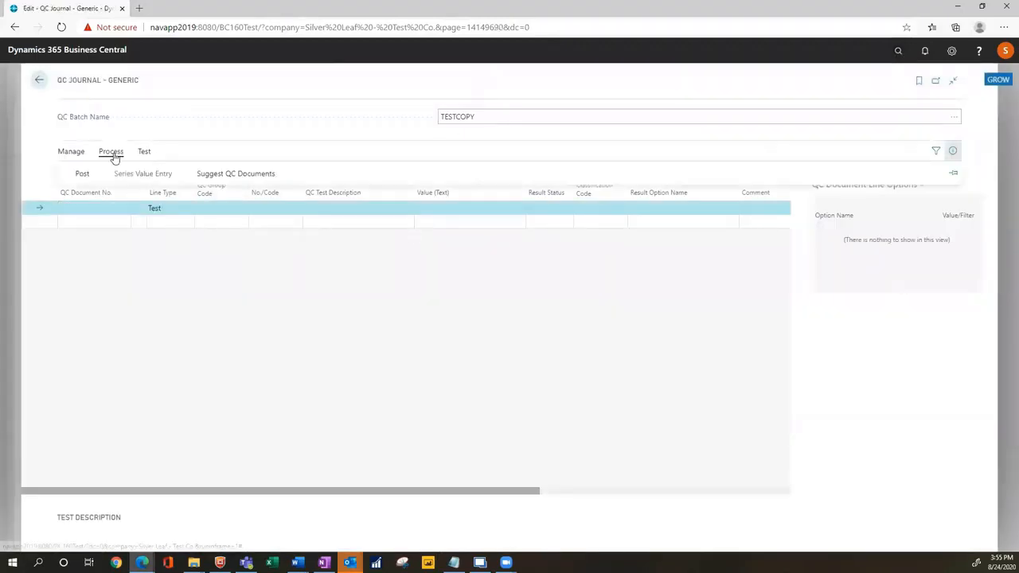
left_click(233, 175)
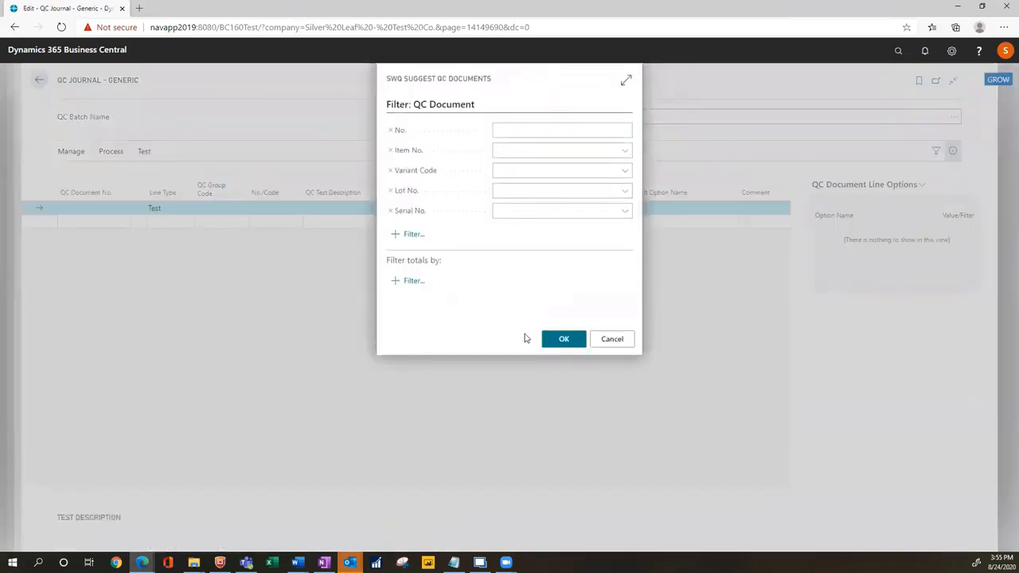
left_click(567, 342)
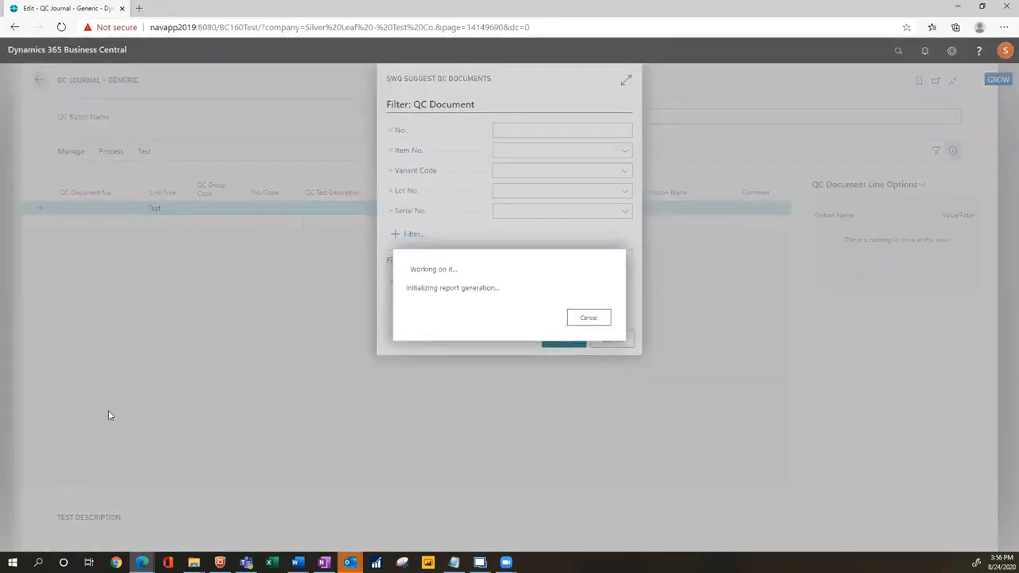
scroll(345, 400, "down", 8)
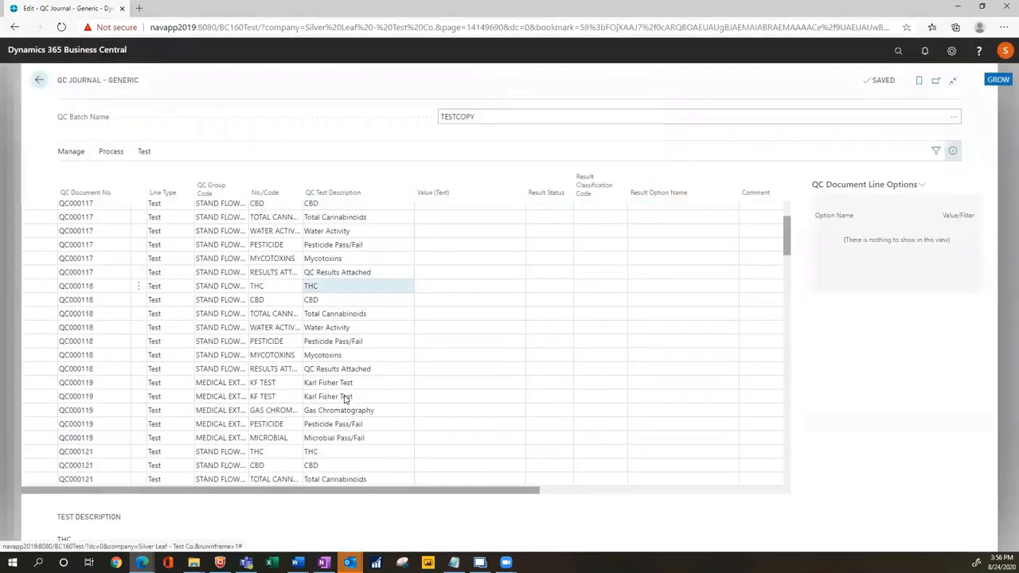
scroll(345, 400, "up", 8)
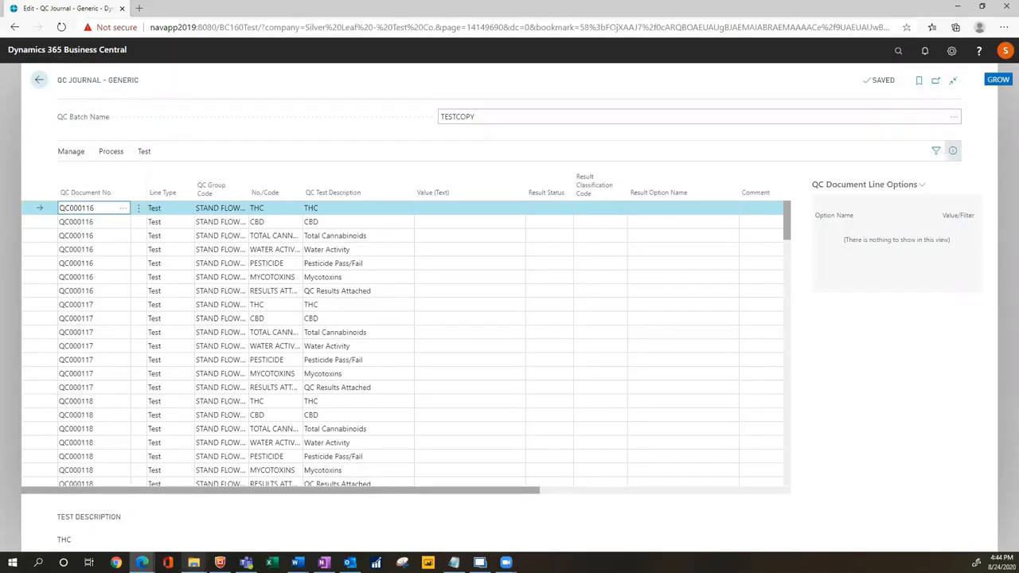
Step: Find the released production orders and open order R-00080 for Bulk THC Crude Oil for Distillation
left_click(898, 51)
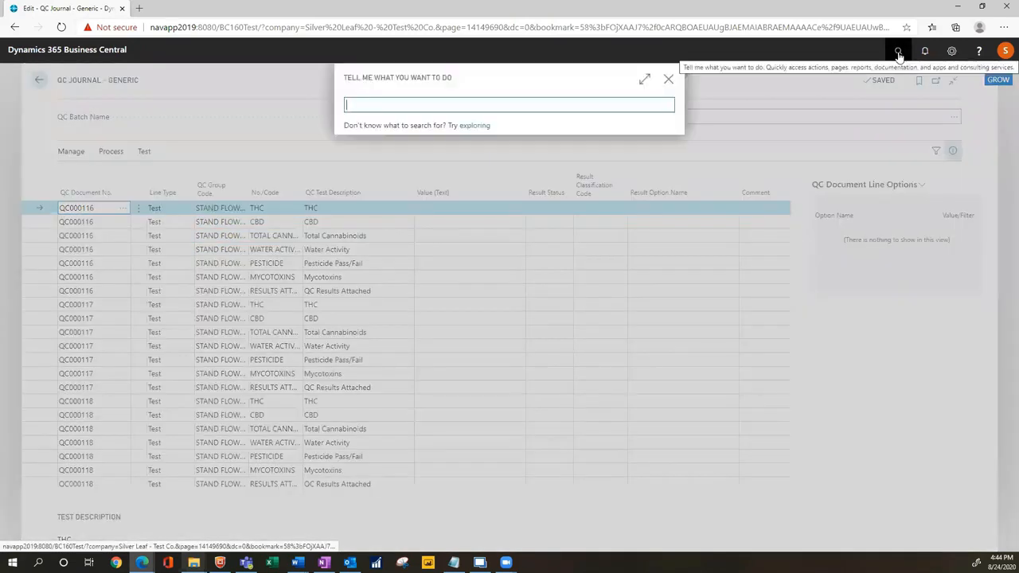
type("rele")
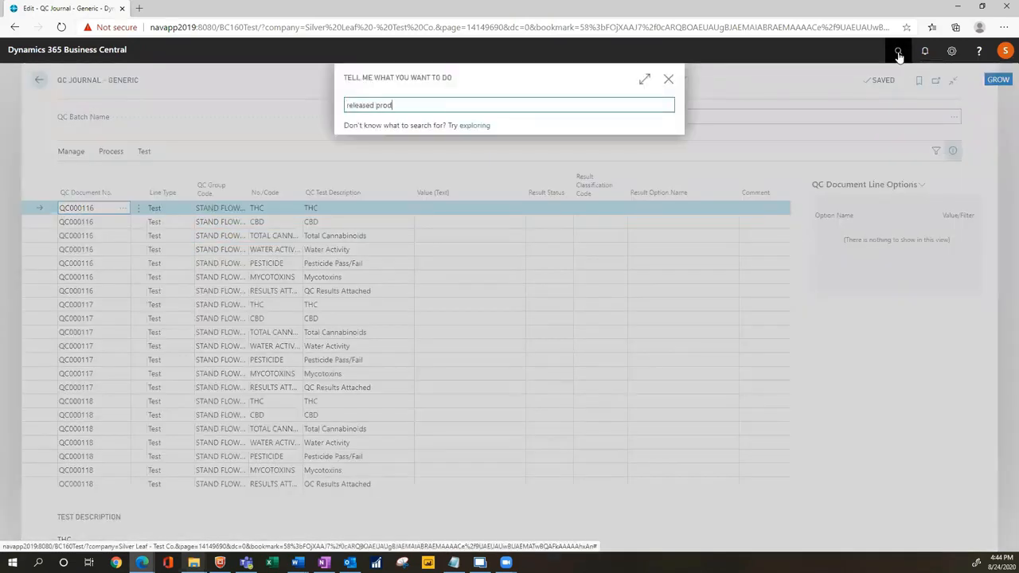
type("ased prod")
left_click(414, 150)
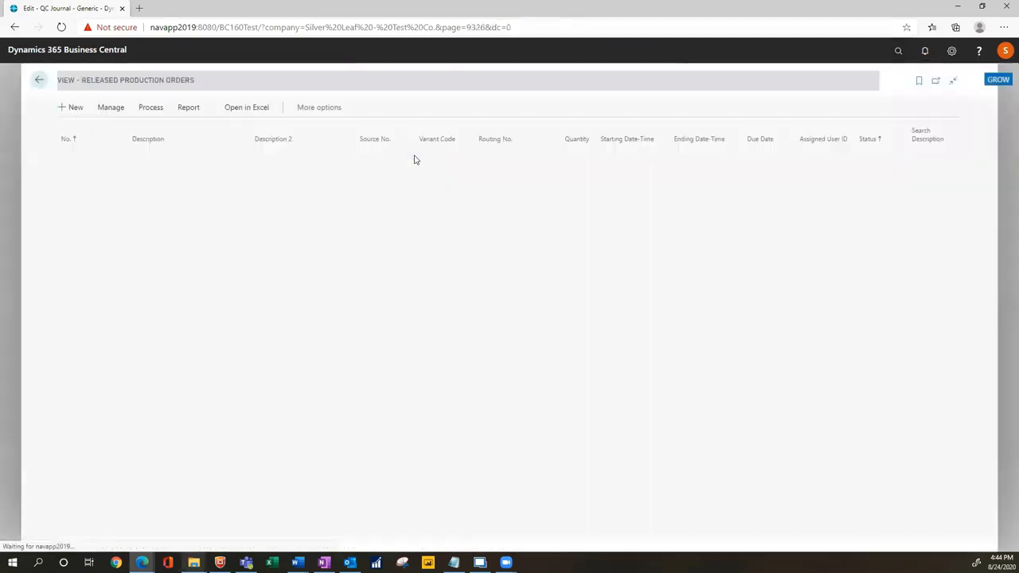
scroll(259, 410, "down", 10)
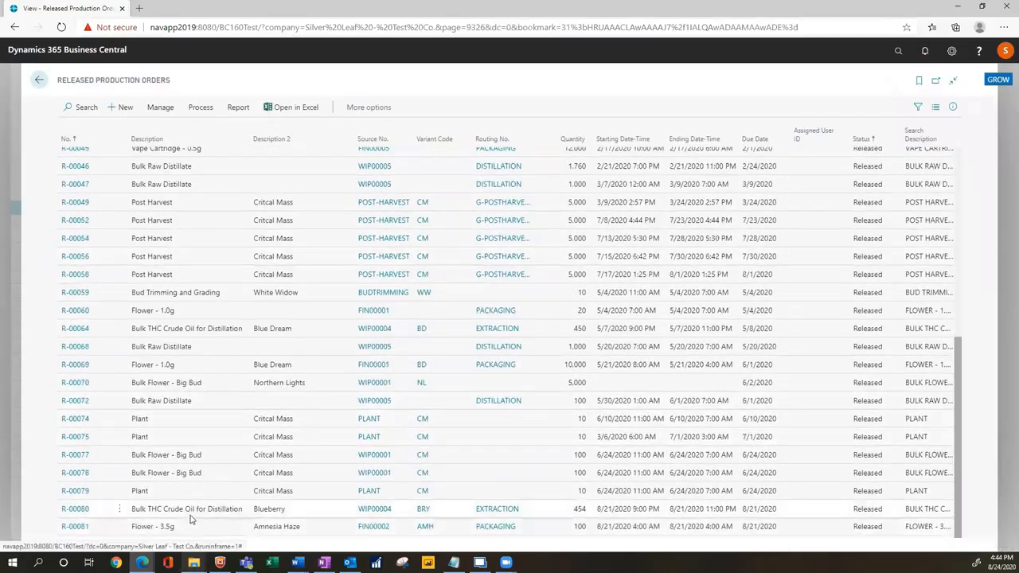
left_click(80, 514)
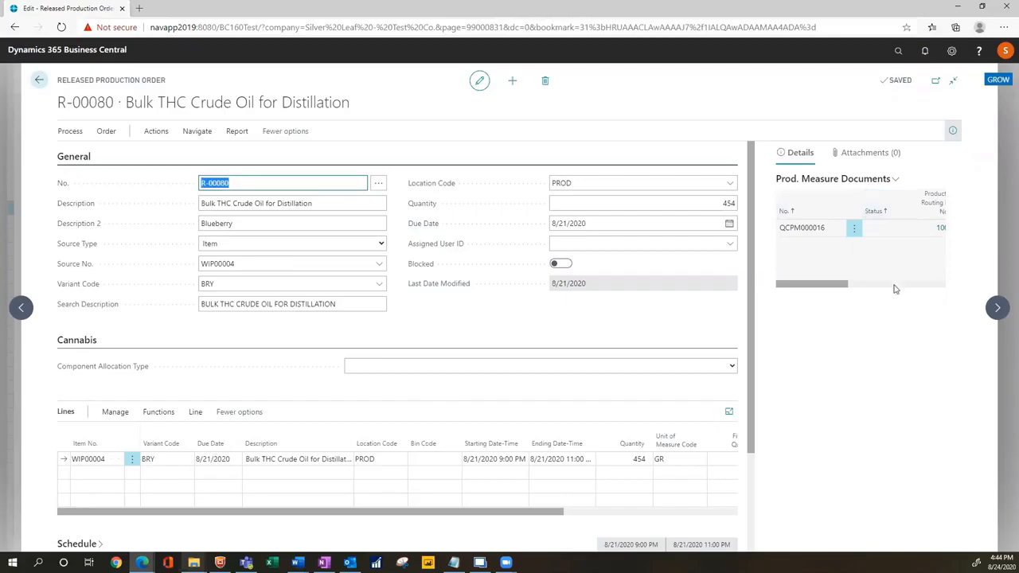
Step: Open production measure document QCPM000016 linked to the production order
left_click_drag(831, 287, 782, 294)
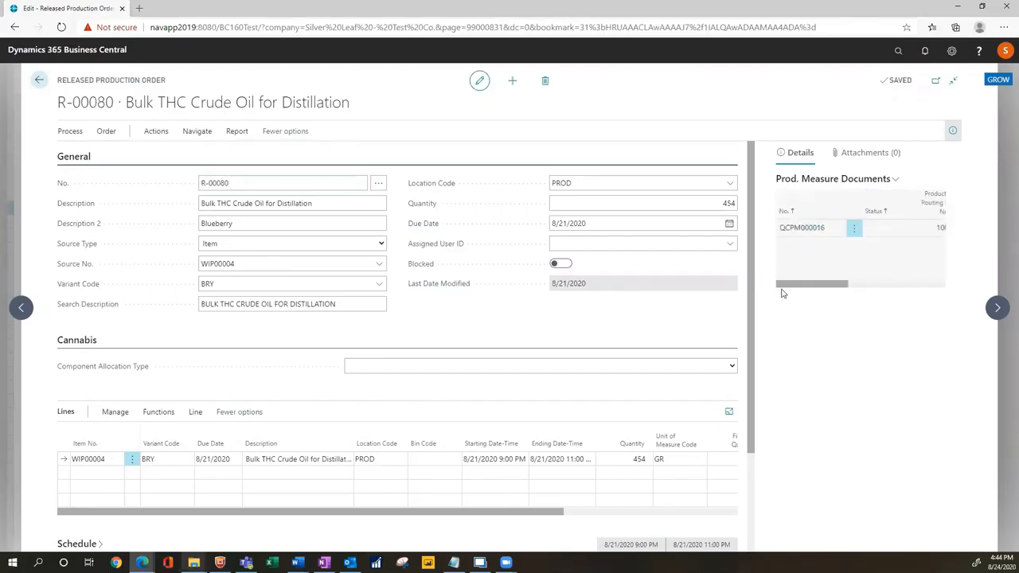
left_click(892, 180)
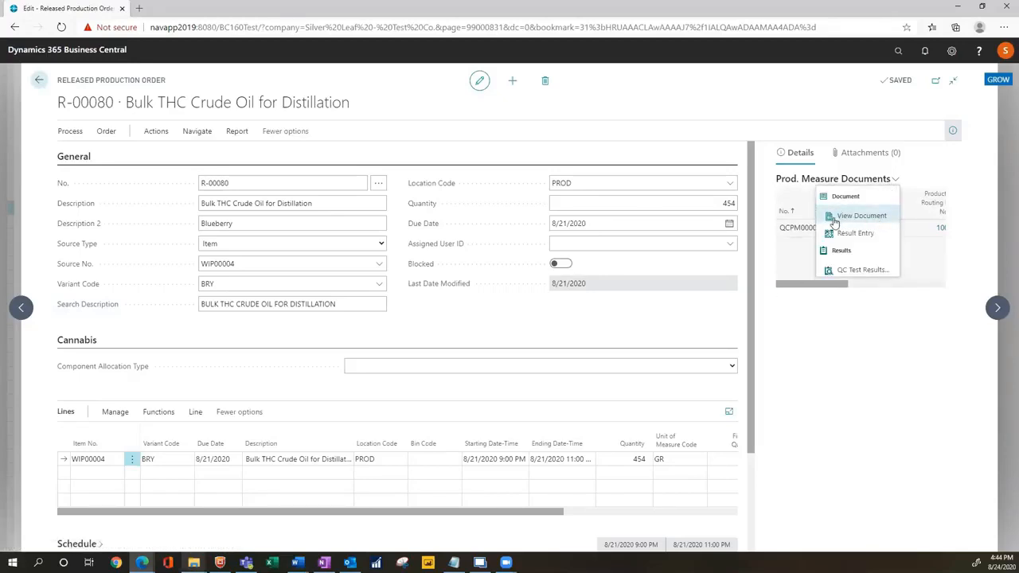
left_click(878, 224)
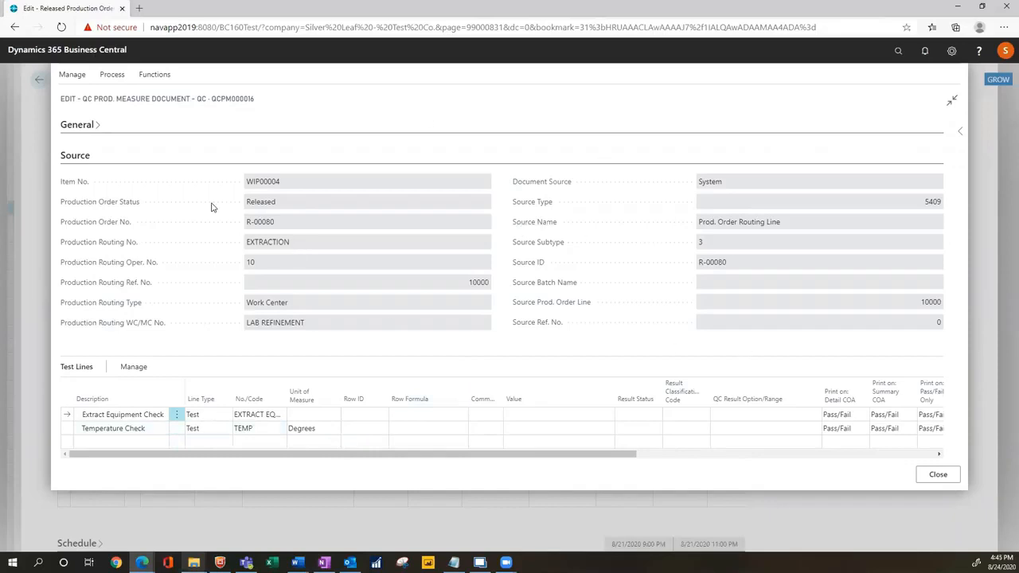
Step: Open QC Result Entry for the measure document, recording Pass for Extract Equipment Check and 150 for Temperature Check
left_click(113, 76)
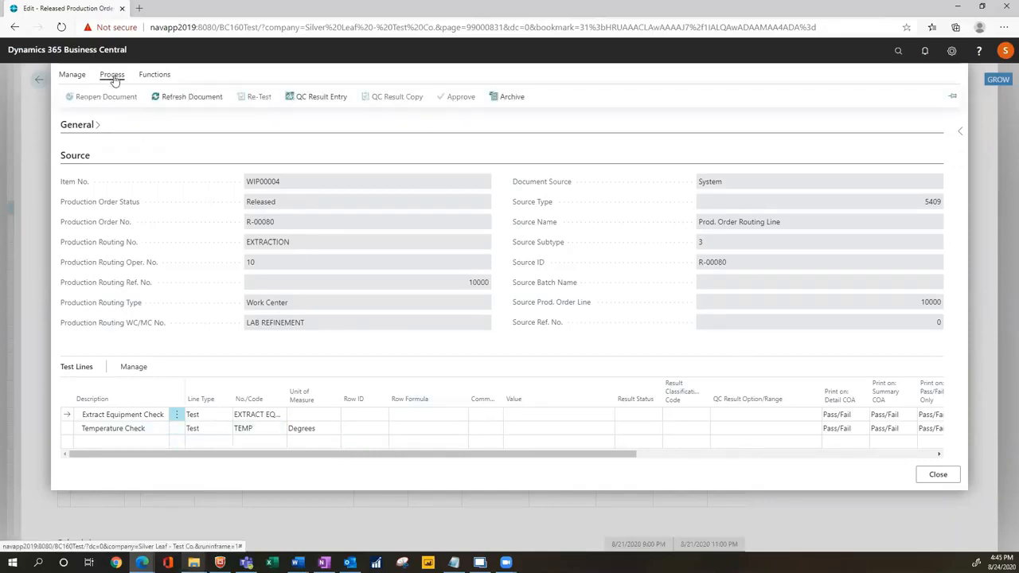
left_click(311, 100)
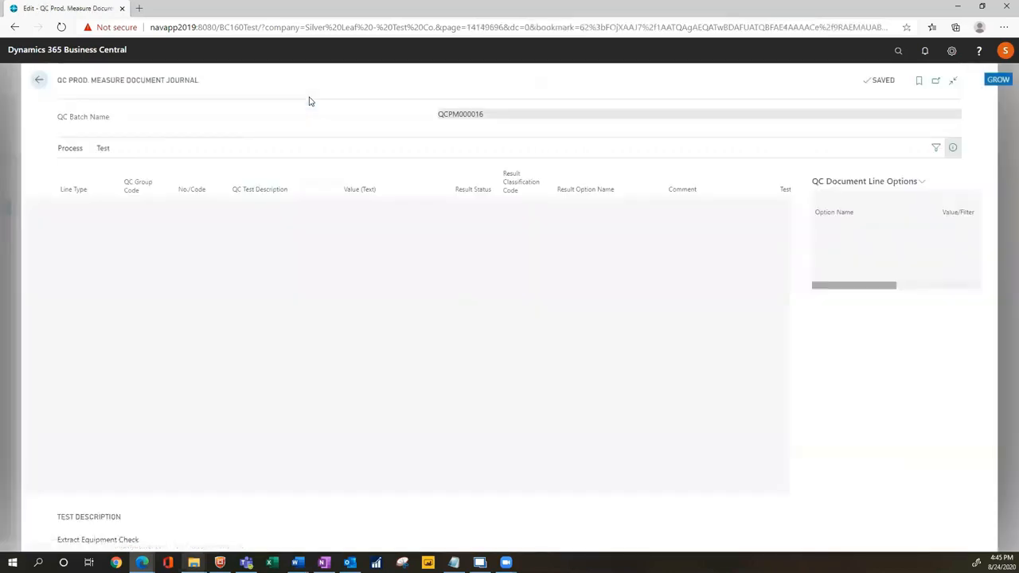
left_click(376, 207)
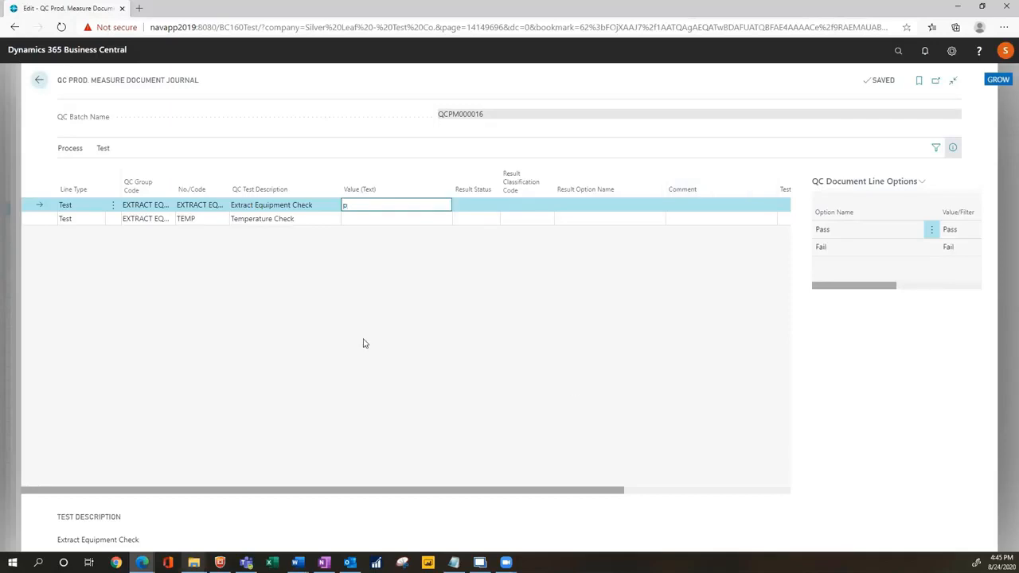
key("Return")
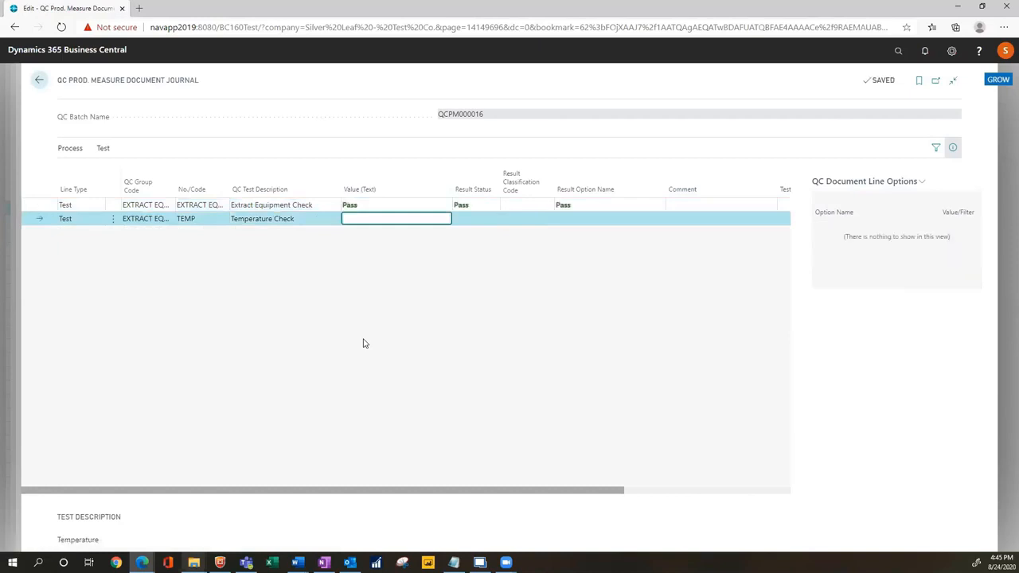
type("150")
key("Return")
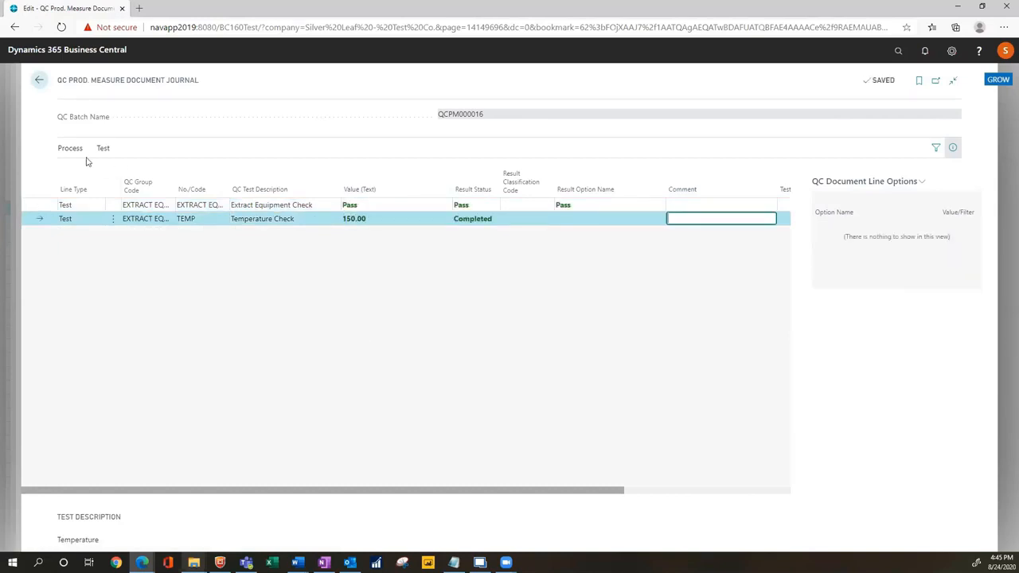
Step: Post the production measure journal lines and close the measure document to return to the production order
left_click(69, 150)
left_click(71, 173)
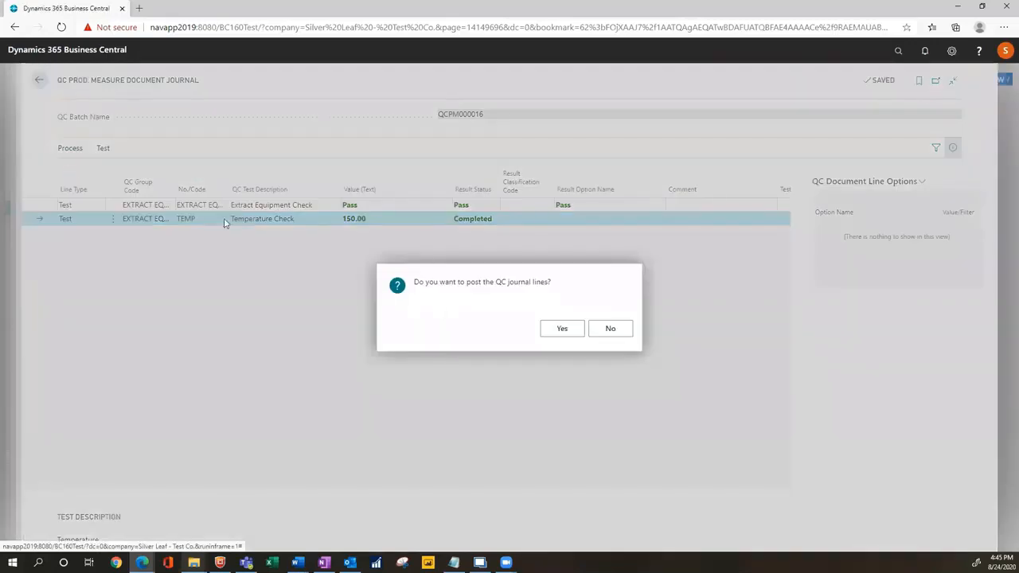
left_click(560, 331)
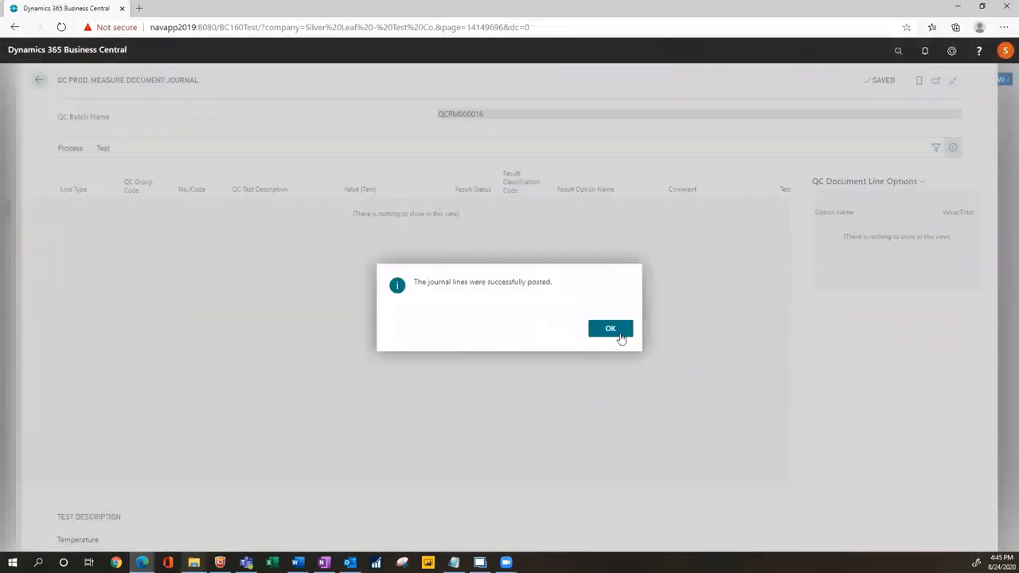
left_click(610, 328)
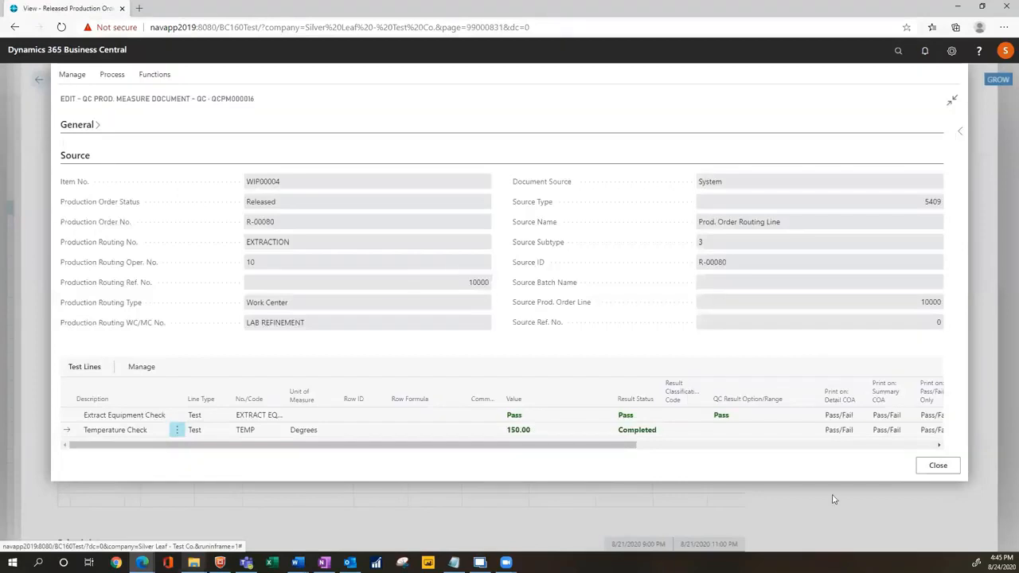
left_click(938, 467)
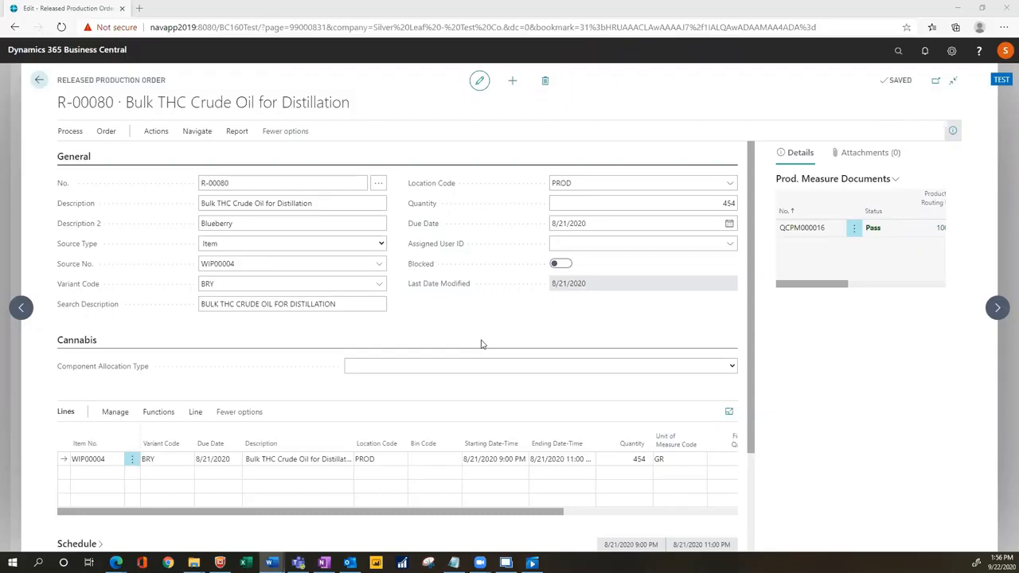
Step: Go to the next released production order, R-00081 Flower - 3.5g, and open the production journal for its line
left_click(997, 307)
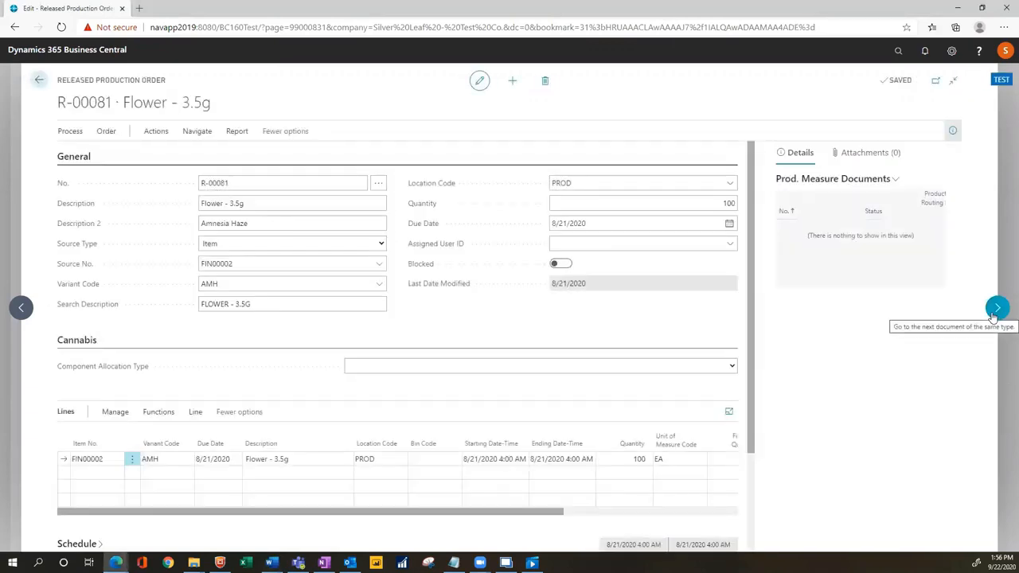
left_click(196, 414)
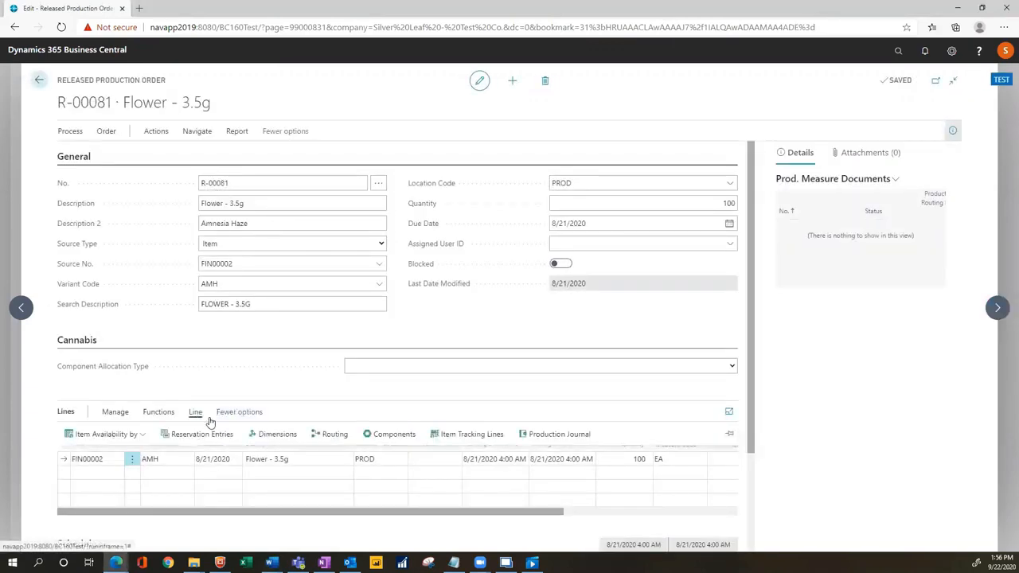
left_click(562, 437)
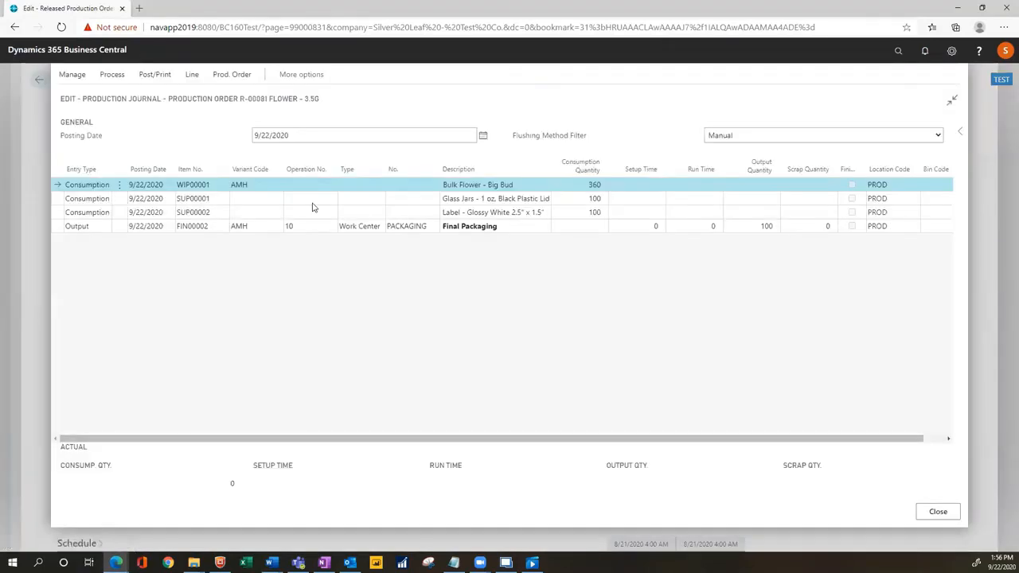
Step: Assign existing lot WIP-000032 with Metrc tag PKG000000160 to the Bulk Flower - Big Bud consumption line's item tracking
left_click(195, 75)
left_click(170, 98)
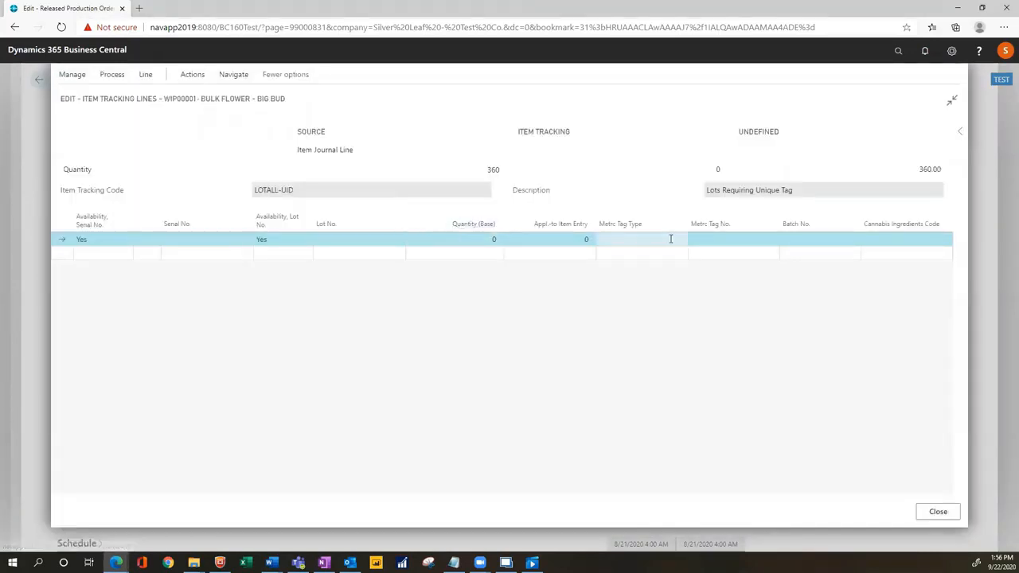
left_click(740, 241)
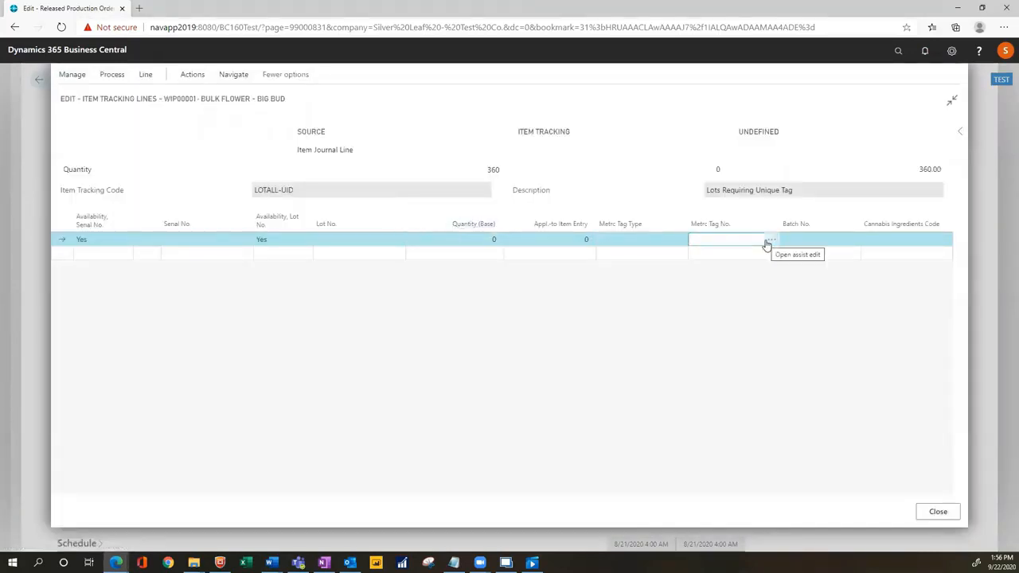
left_click(769, 241)
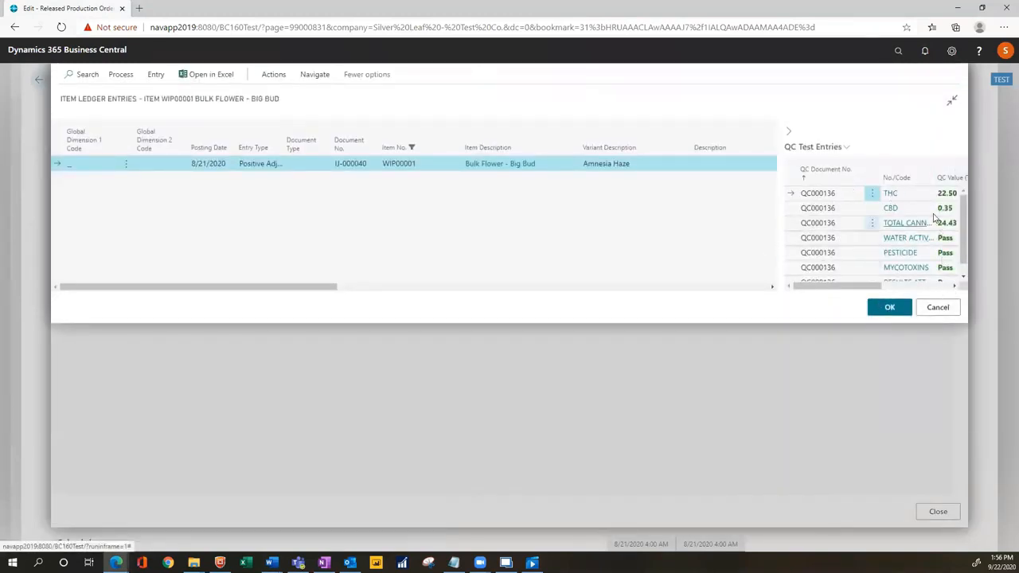
left_click(894, 307)
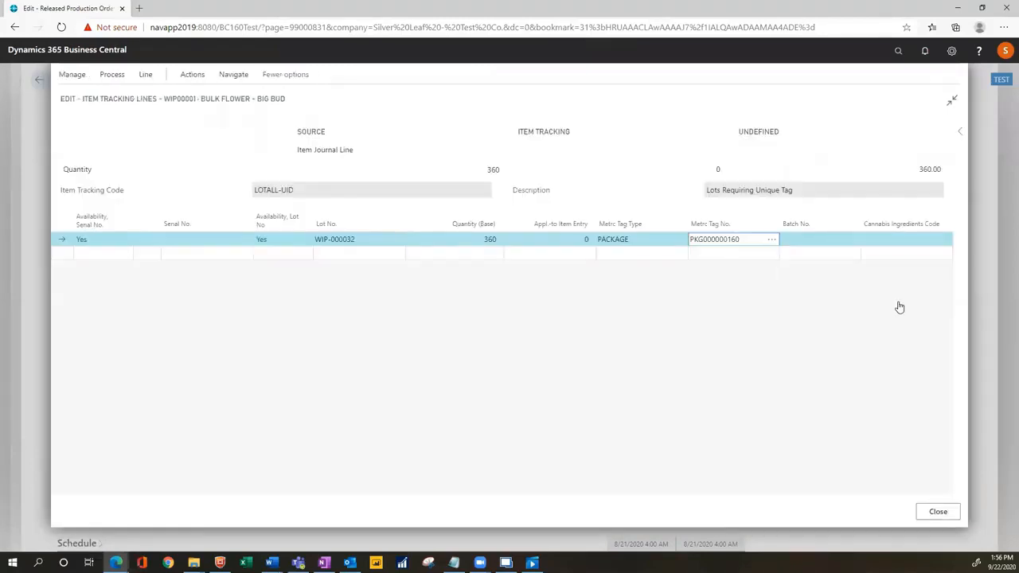
left_click(940, 513)
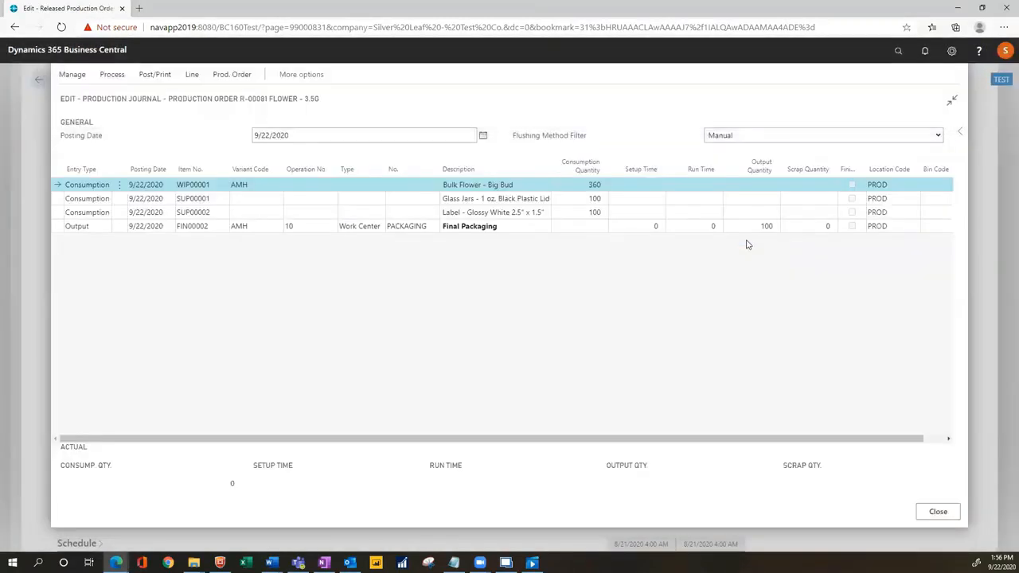
Step: Assign a new lot number and Metrc package tag PKG000000170 to the Final Packaging output line's item tracking
left_click(473, 229)
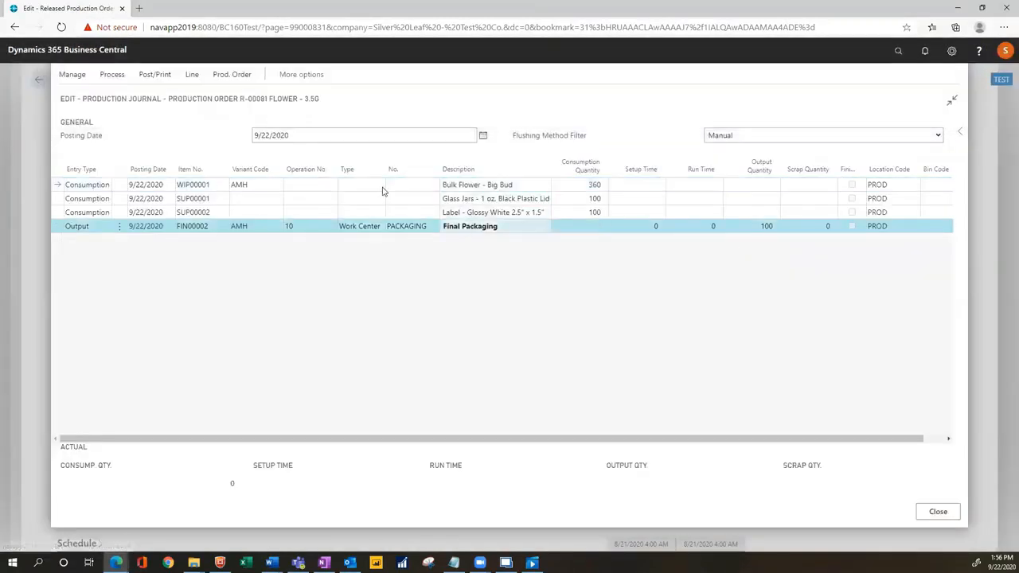
left_click(192, 75)
left_click(155, 102)
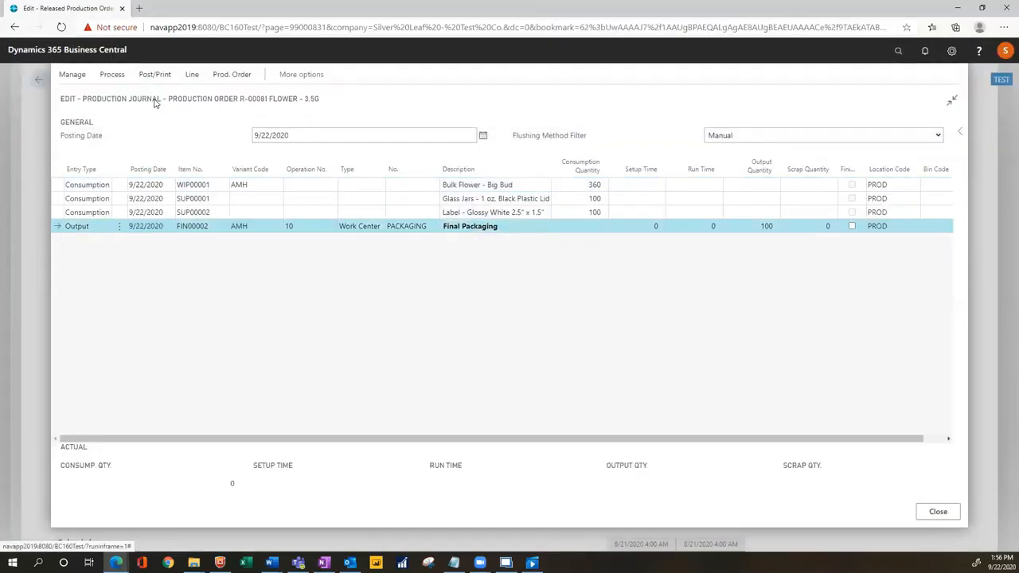
left_click(117, 75)
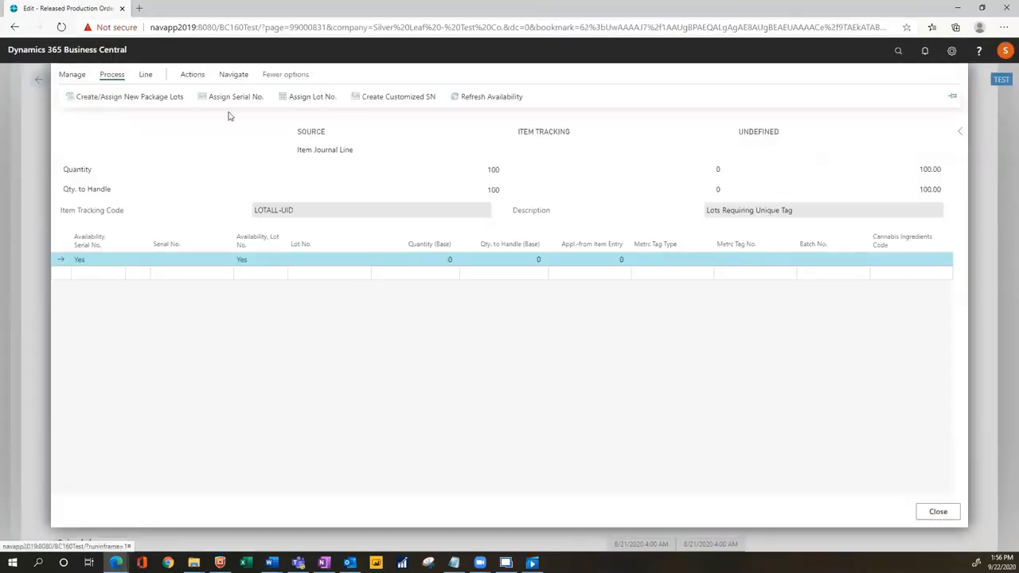
left_click(311, 97)
left_click(780, 263)
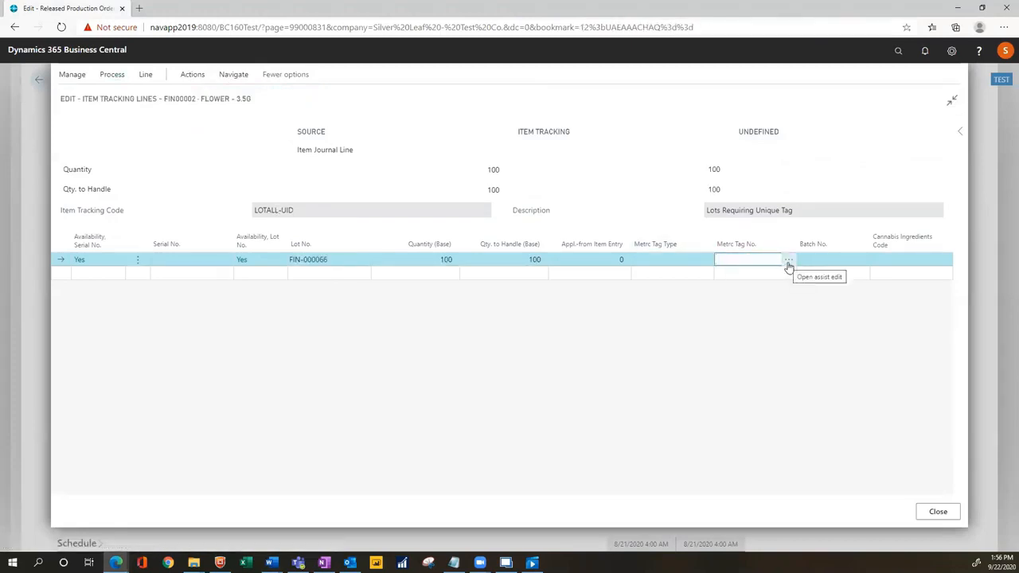
left_click(788, 263)
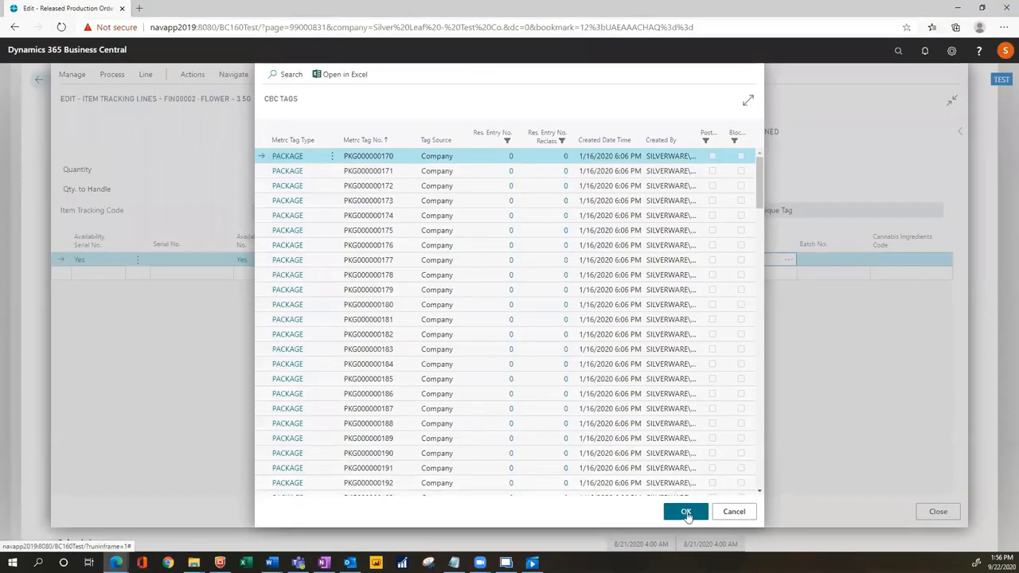
left_click(686, 512)
left_click(934, 512)
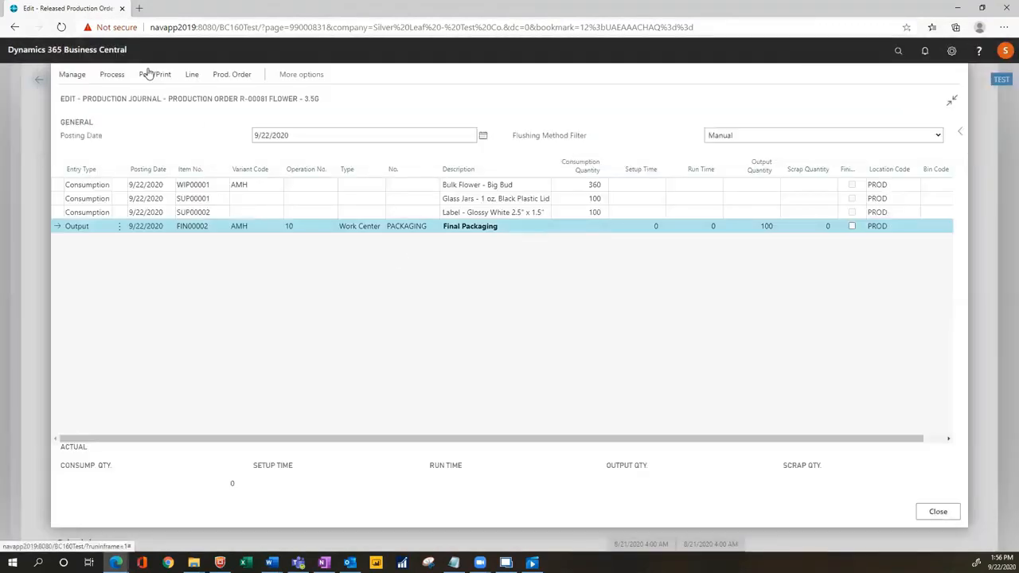
Step: Post the production journal lines for order R-00081 and close the journal
left_click(153, 74)
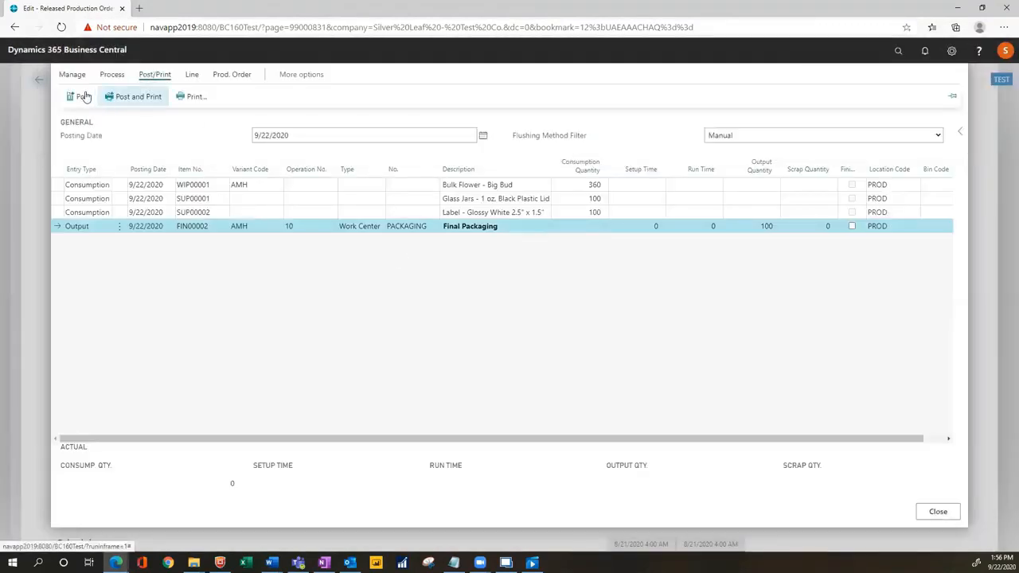
left_click(83, 97)
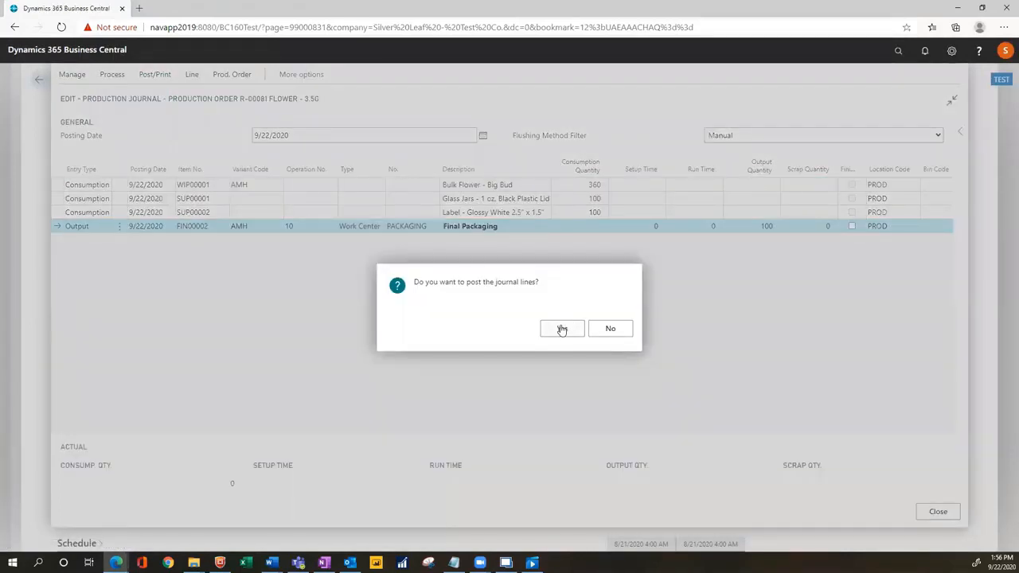
left_click(562, 330)
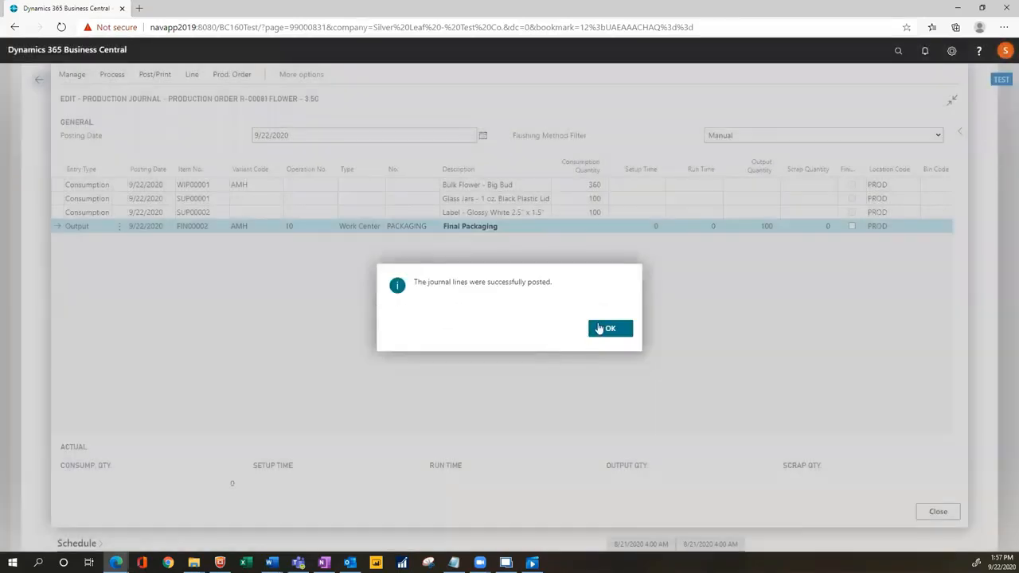
left_click(599, 329)
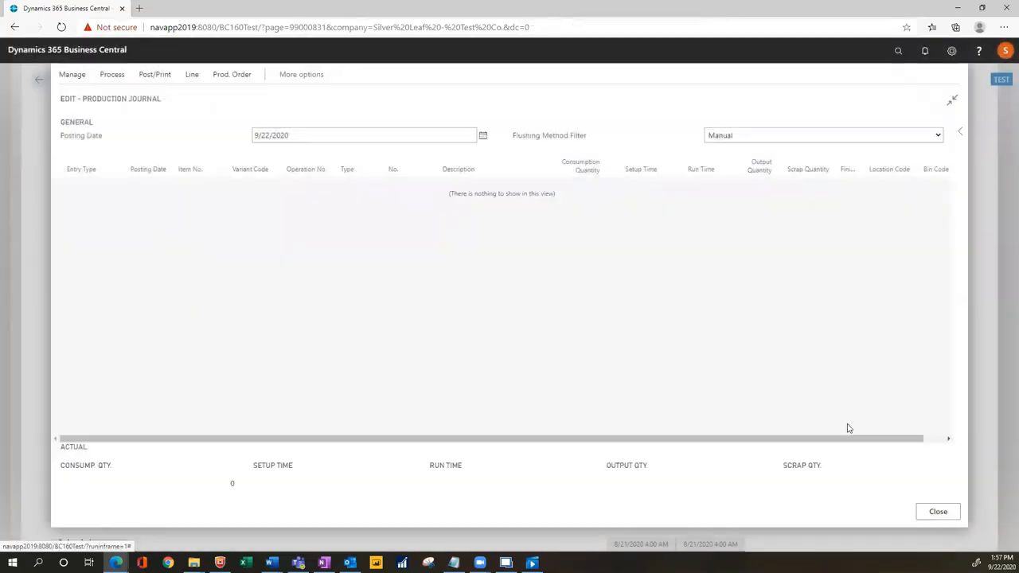
left_click(940, 511)
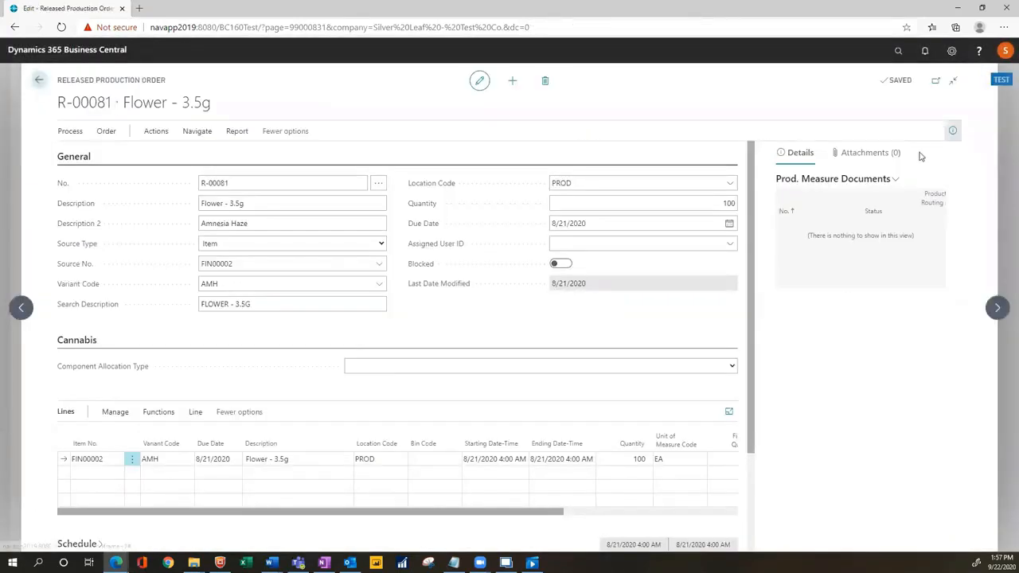
Step: Find lot FIN-000066 in the QC Lot Information List and examine its linked QC documents and test entries
left_click(891, 56)
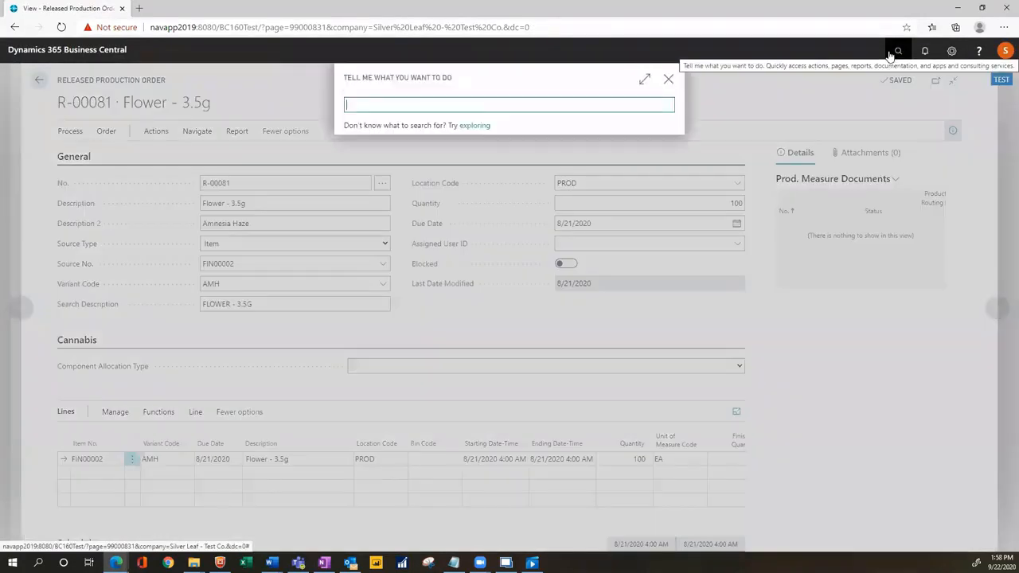
type("qc lot")
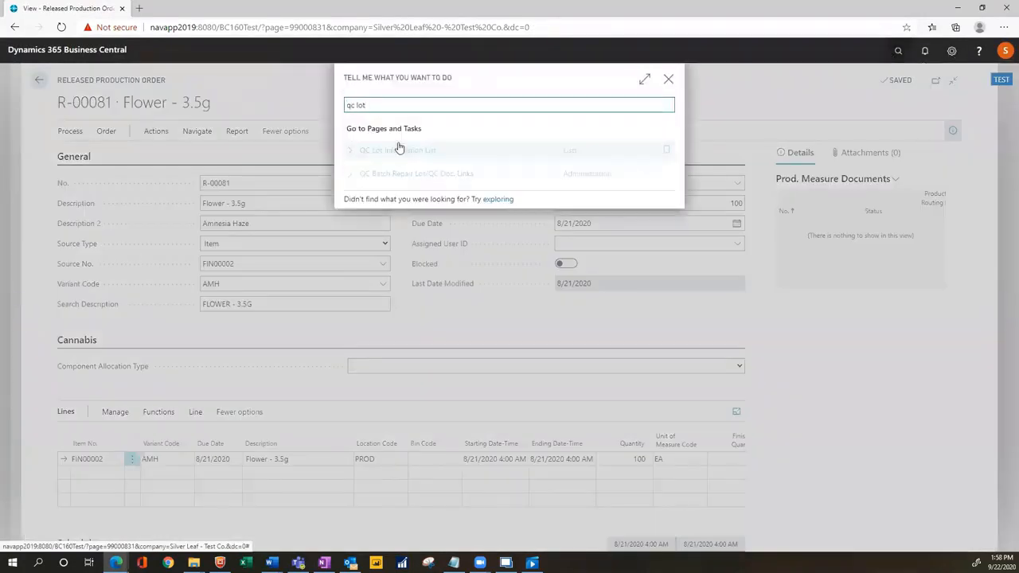
left_click(365, 151)
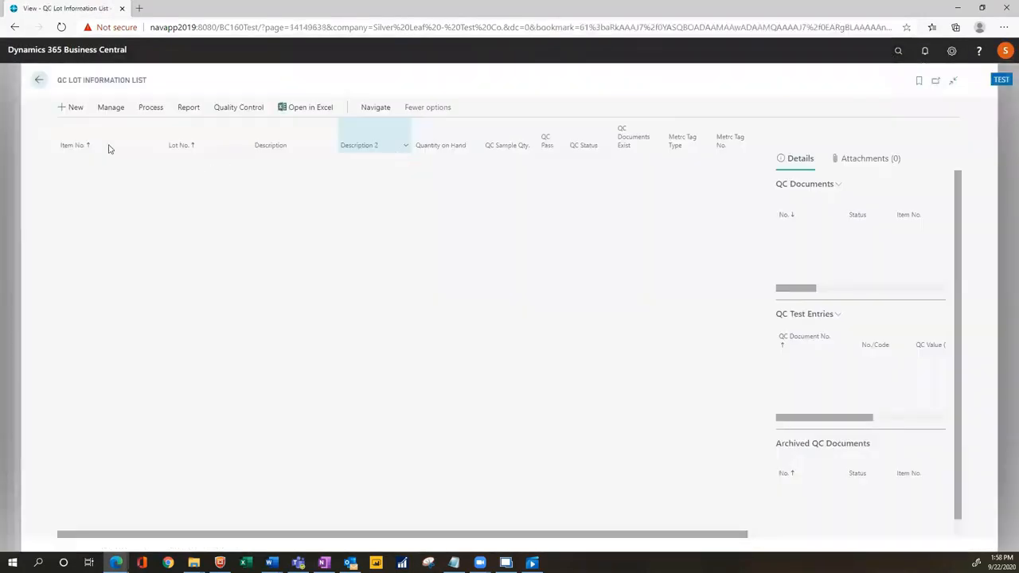
left_click(80, 110)
type("FIN-000066")
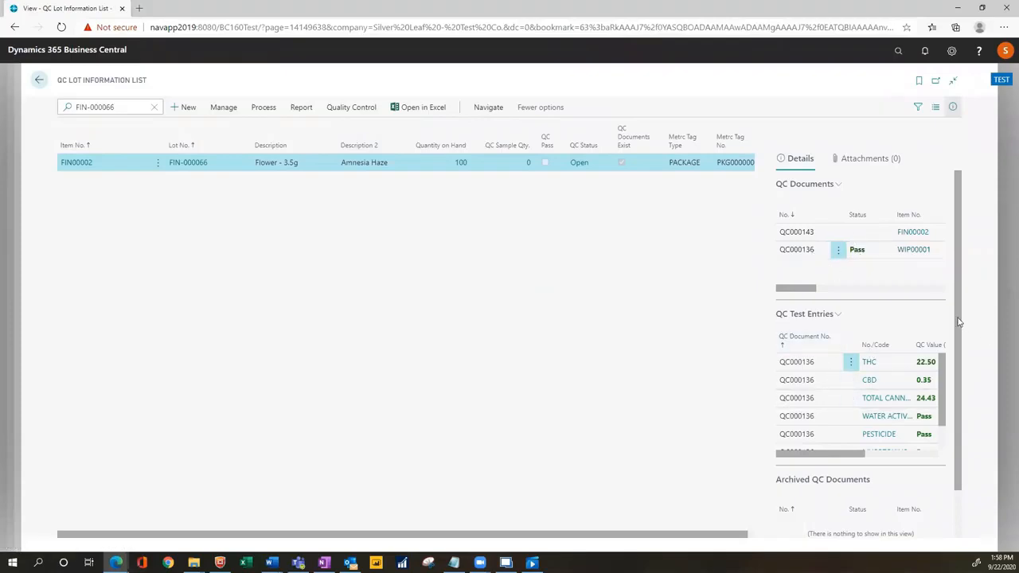
scroll(967, 383, "down", 1)
scroll(967, 389, "up", 1)
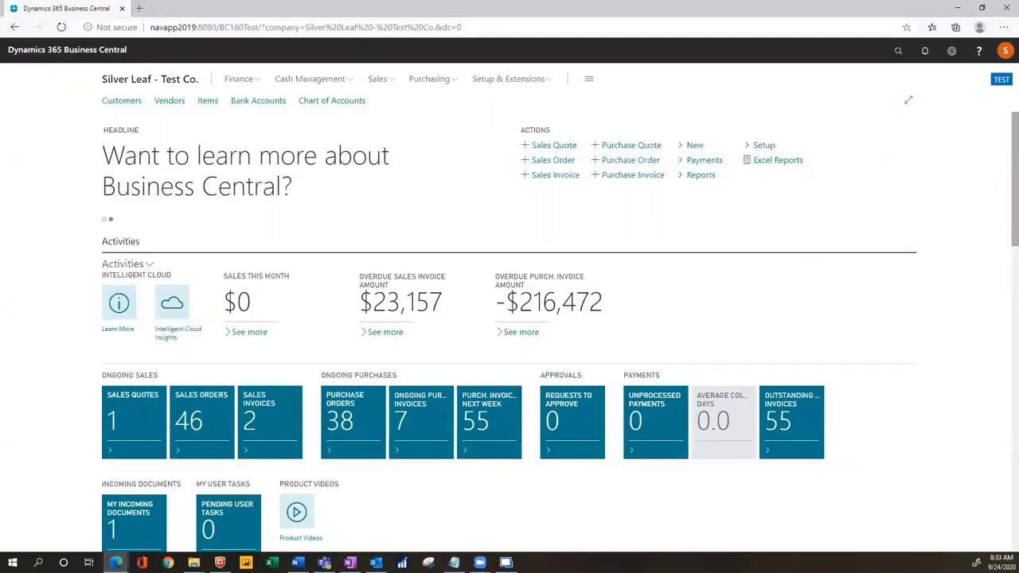
Step: Open the QC Documents list and sort it by document number in descending order
left_click(896, 61)
type("qc doc")
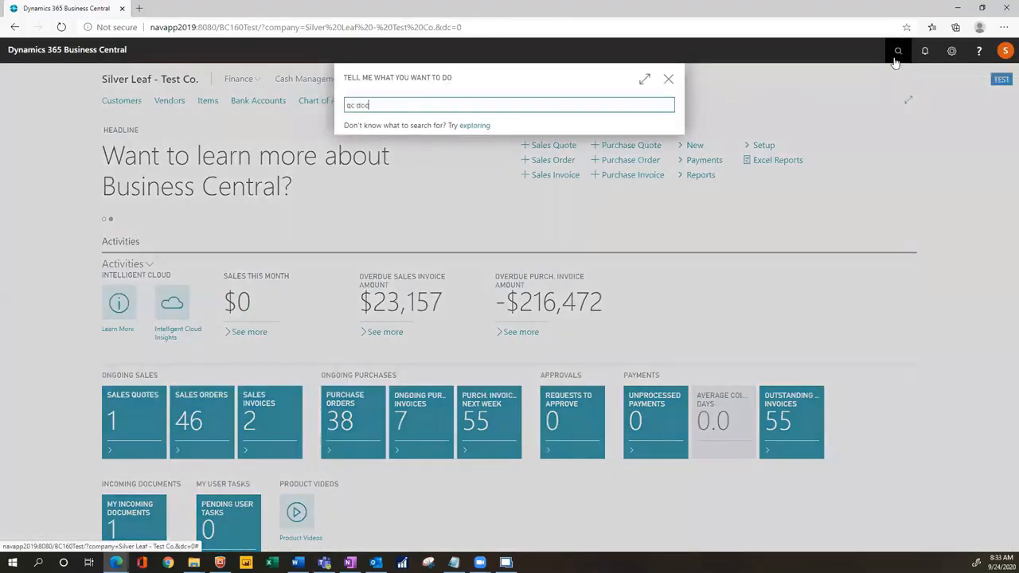
left_click(404, 155)
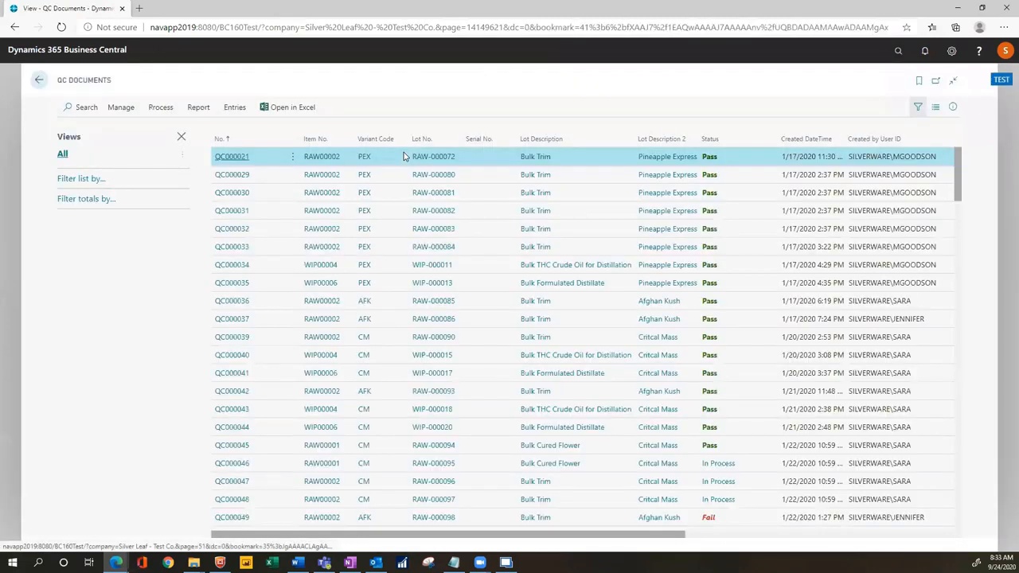
left_click(224, 139)
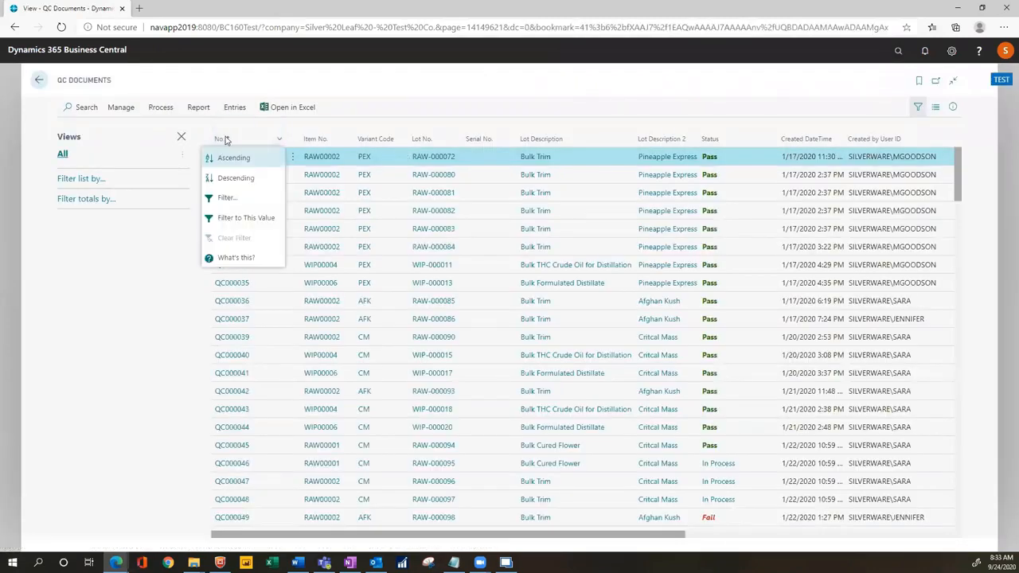
left_click(255, 180)
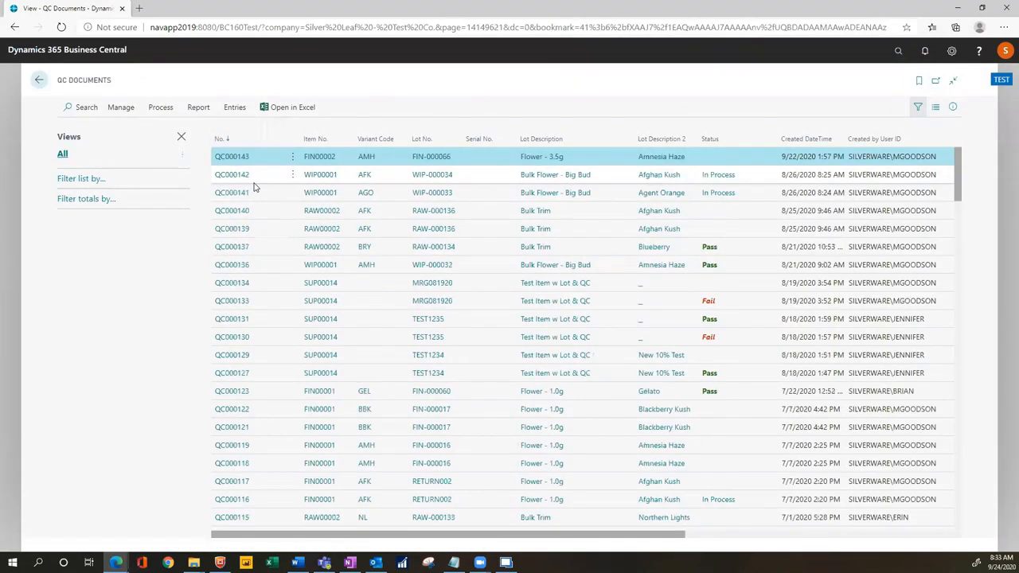
Step: Set the External Report No. of QC document QC000137 to 34709 and return to the QC Documents list
left_click(278, 248)
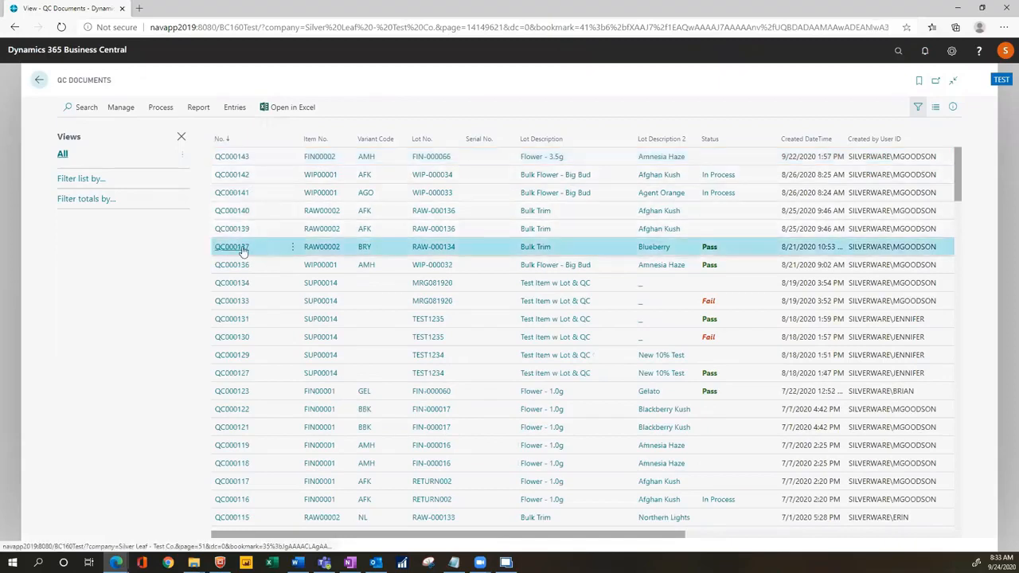
left_click(243, 248)
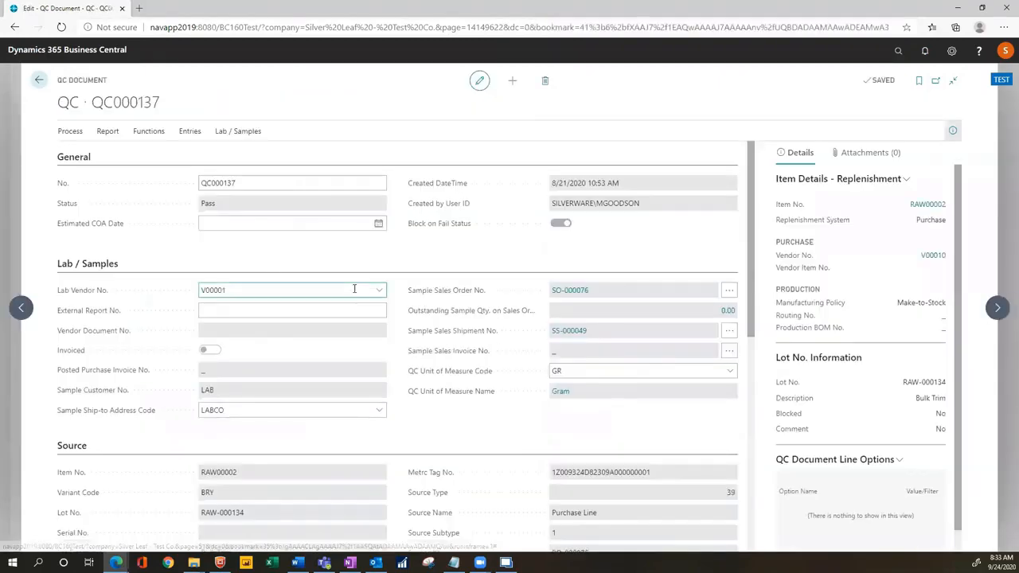
scroll(327, 286, "down", 1)
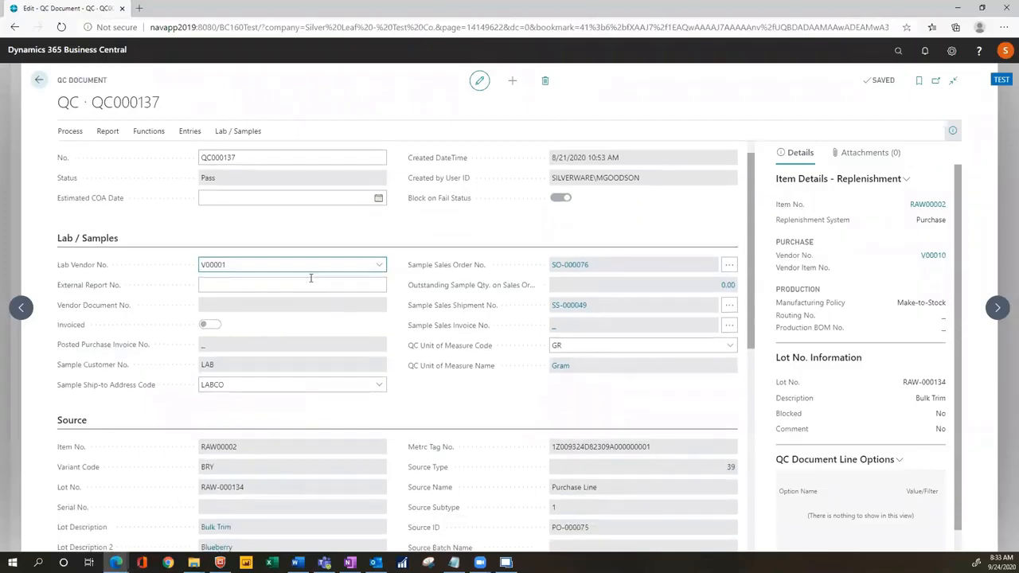
scroll(282, 265, "down", 1)
left_click(261, 257)
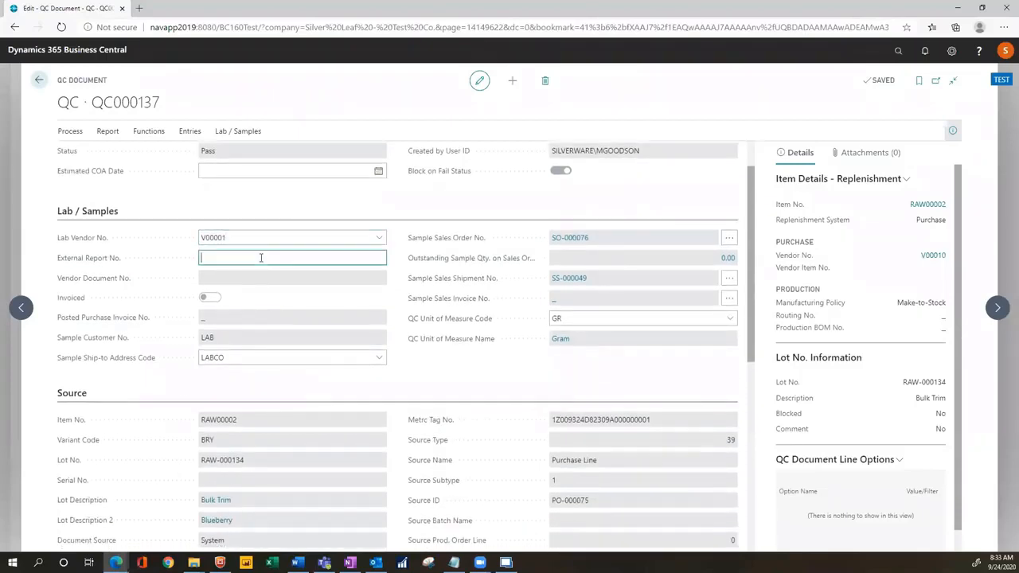
type("34709")
key("Tab")
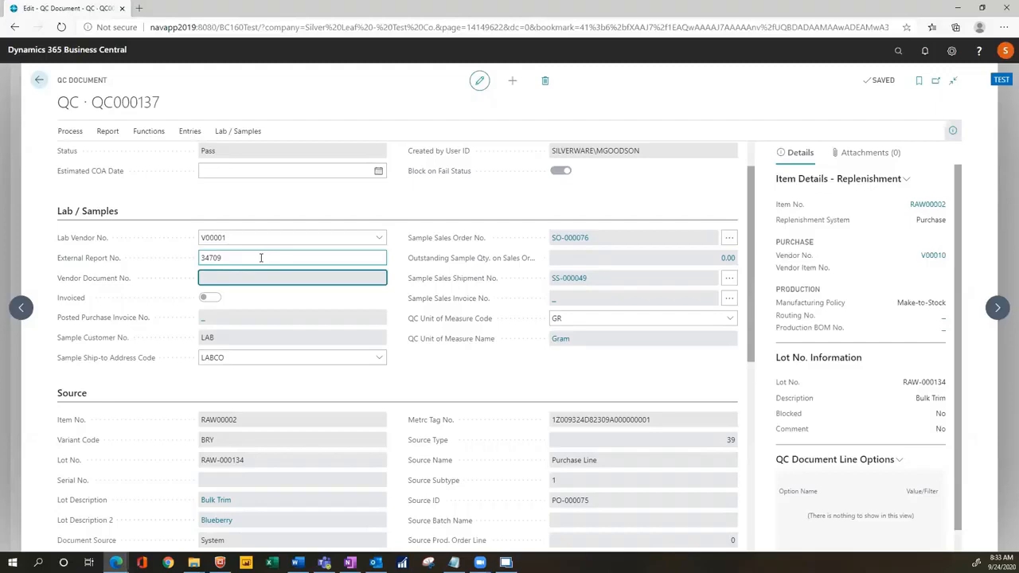
left_click(41, 81)
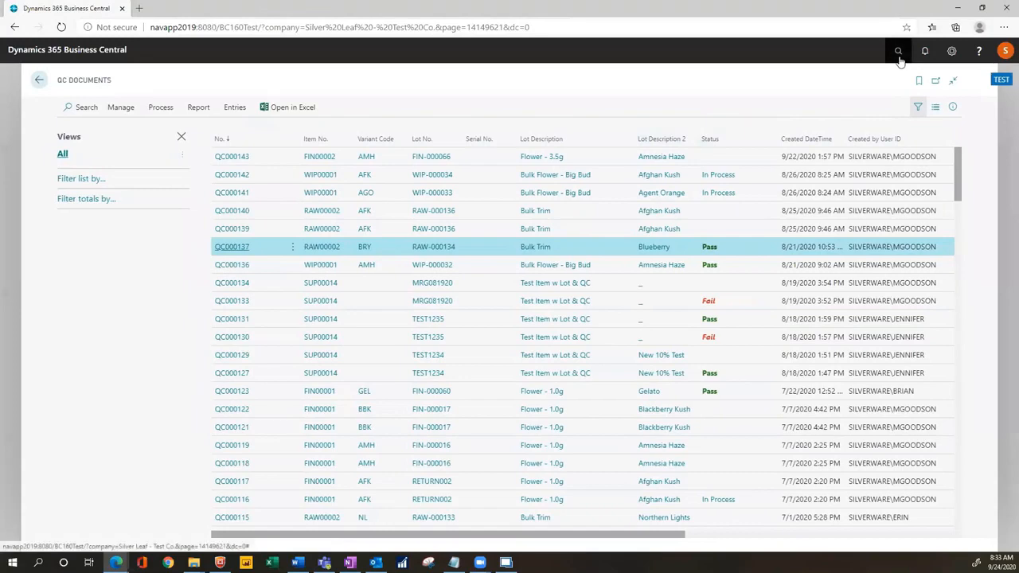
Step: Open the Purchase Invoices list and create a new purchase invoice
left_click(898, 52)
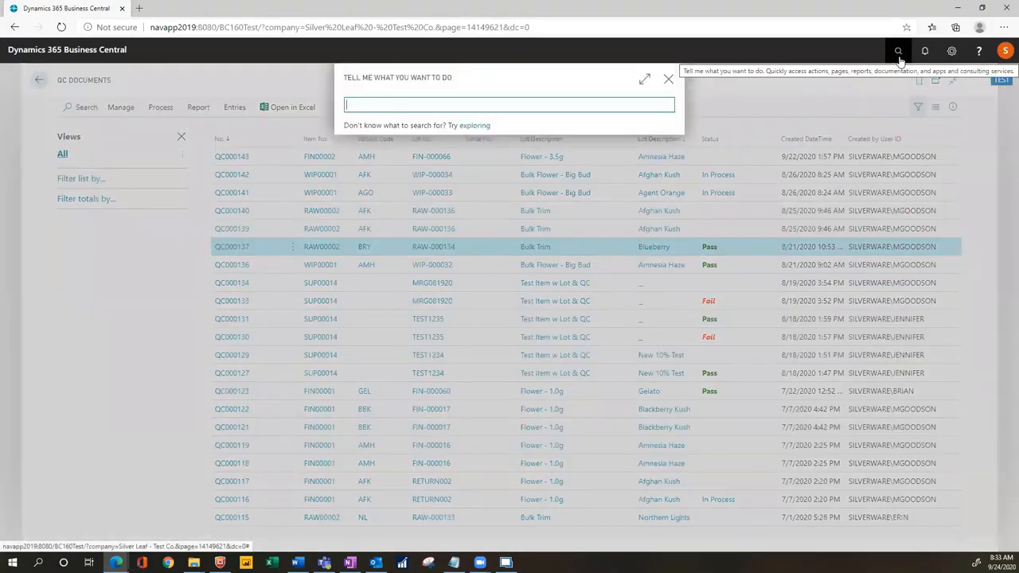
type("purchase inv")
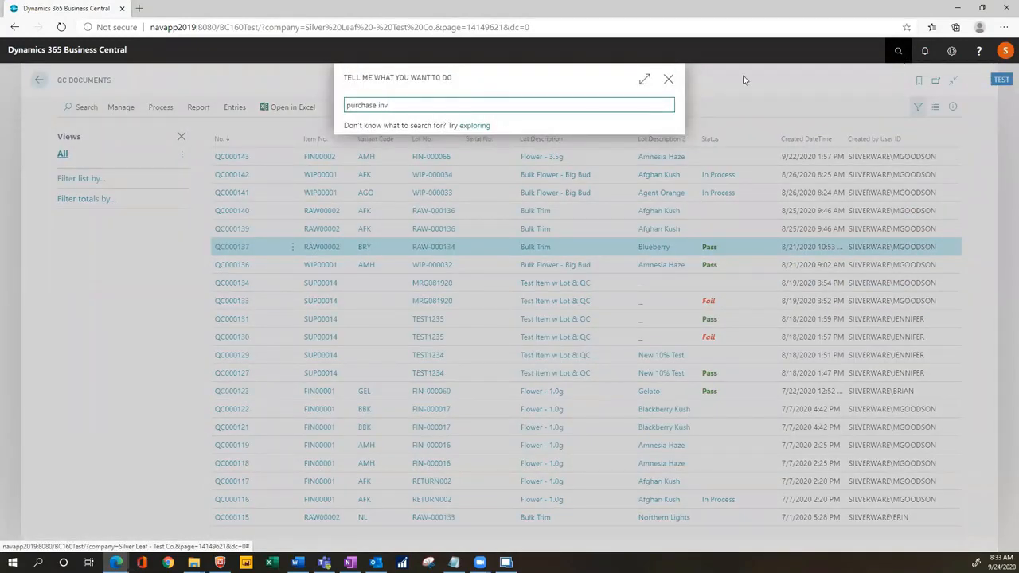
left_click(419, 155)
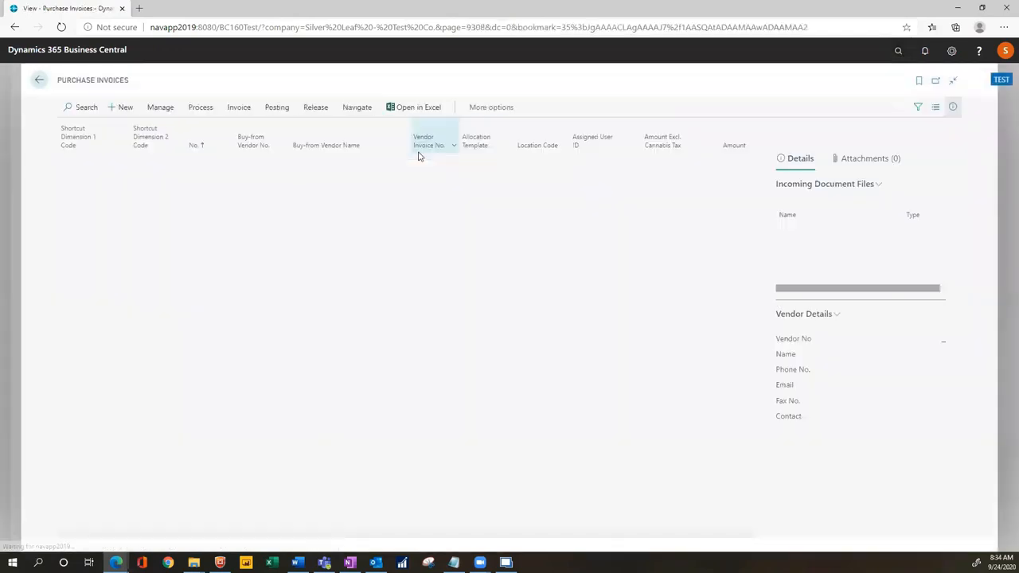
left_click(125, 110)
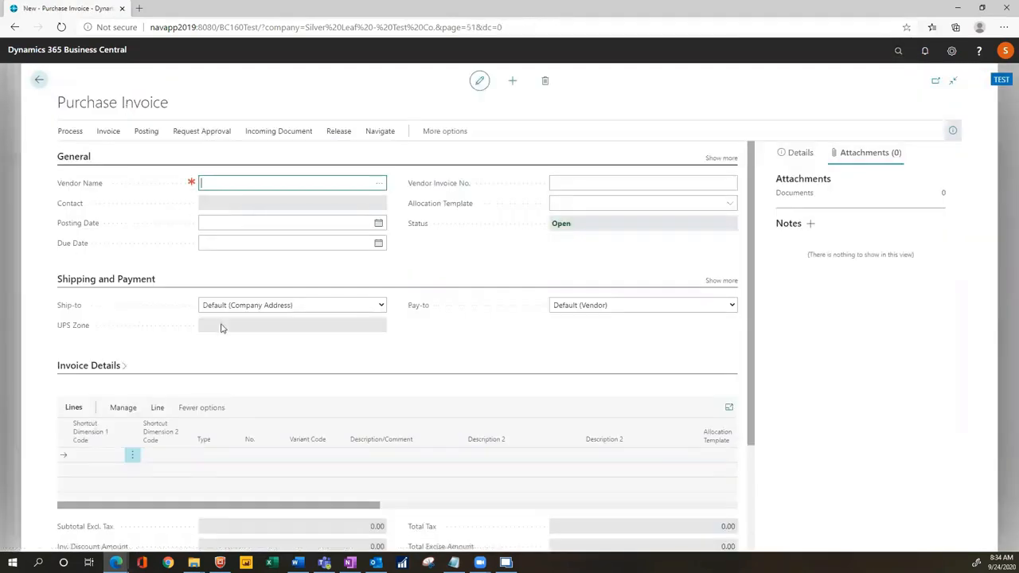
Step: Set the new invoice's vendor to Lab Co and its Vendor Invoice No. to 389478094
type("lab")
key("Tab")
left_click(551, 206)
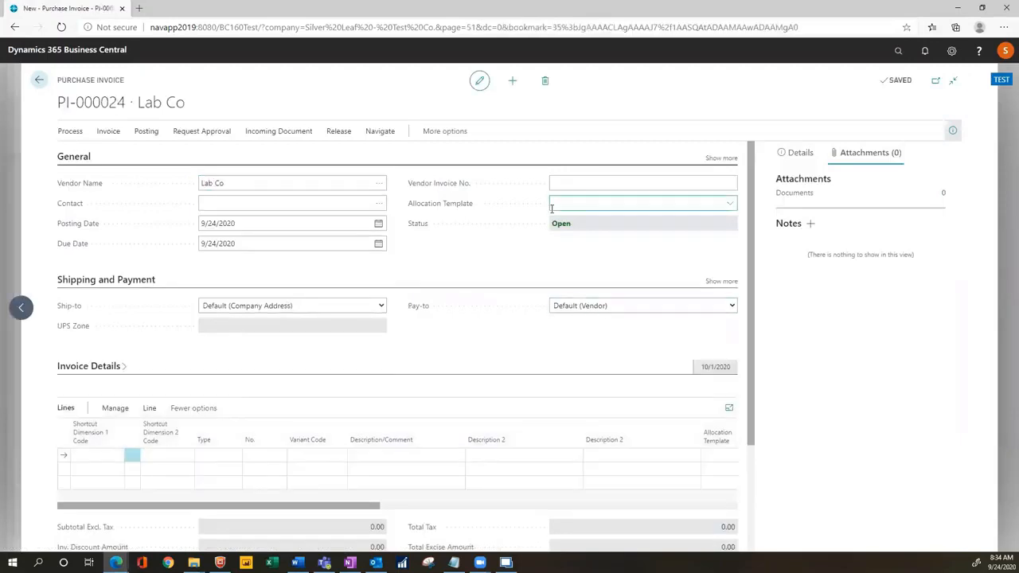
left_click(573, 183)
type("38947")
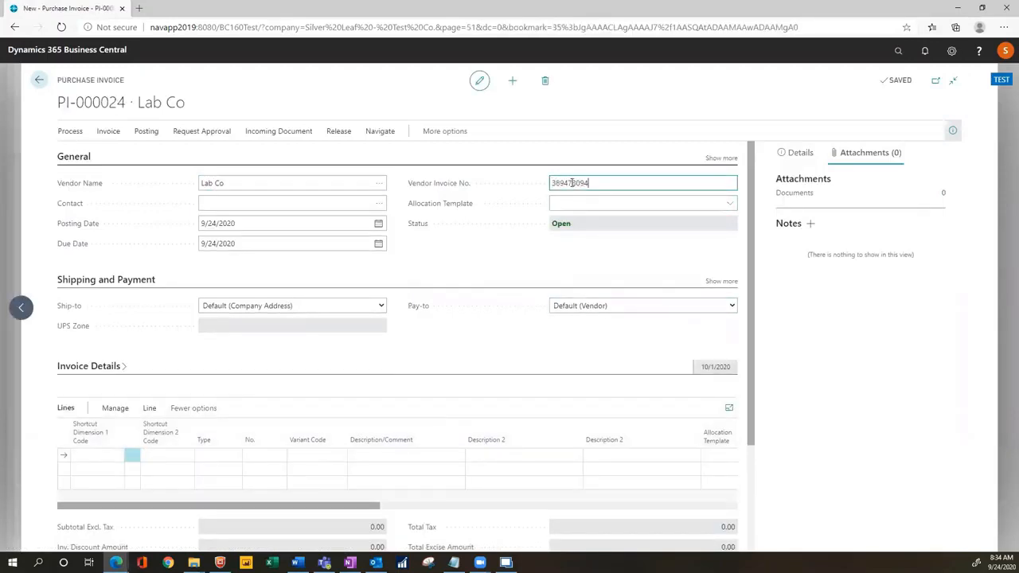
type("8094")
key("Tab")
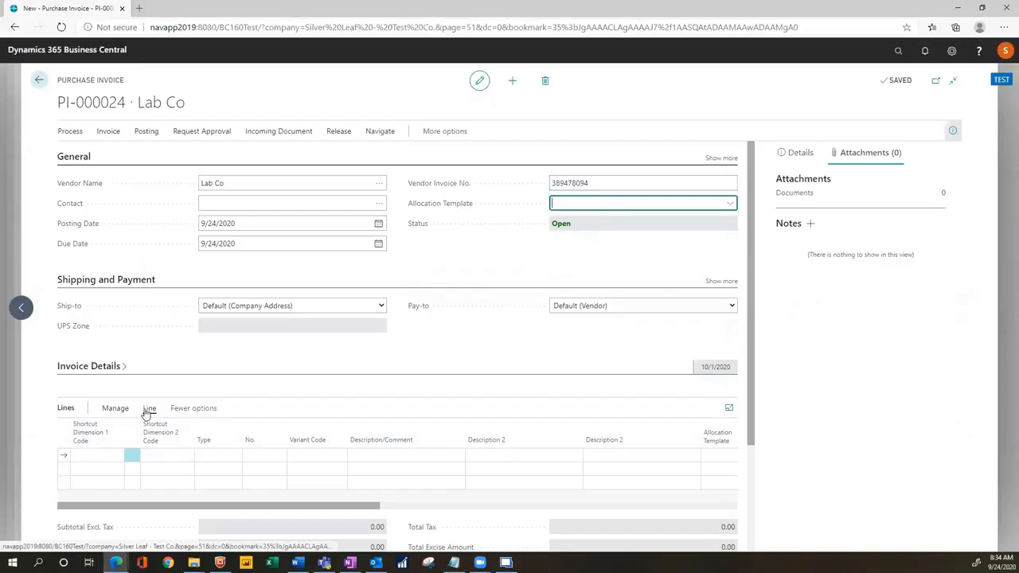
Step: Add an invoice line from QC document QC000137 with the Get QC Documents function
left_click(148, 408)
left_click(87, 430)
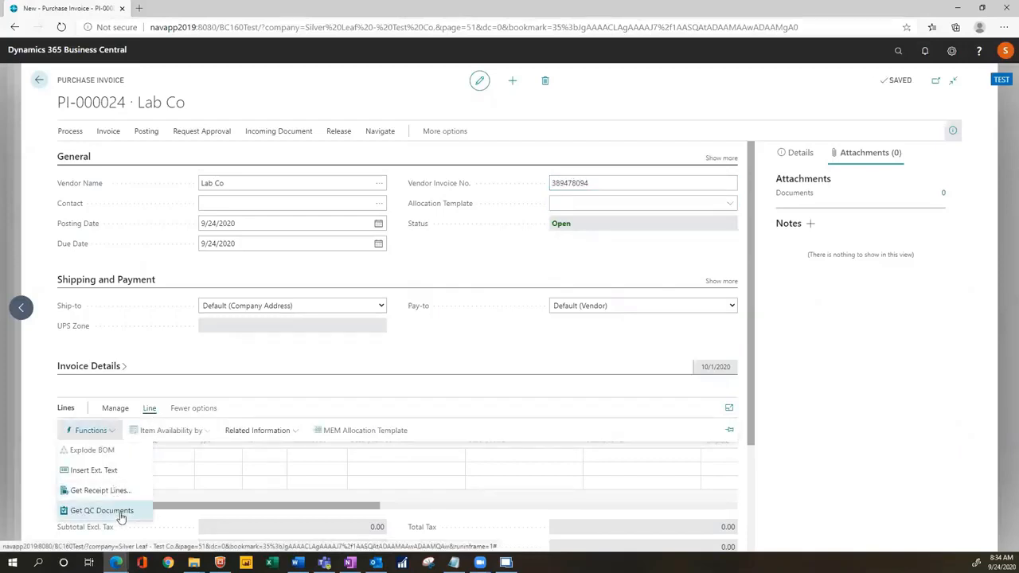
left_click(102, 510)
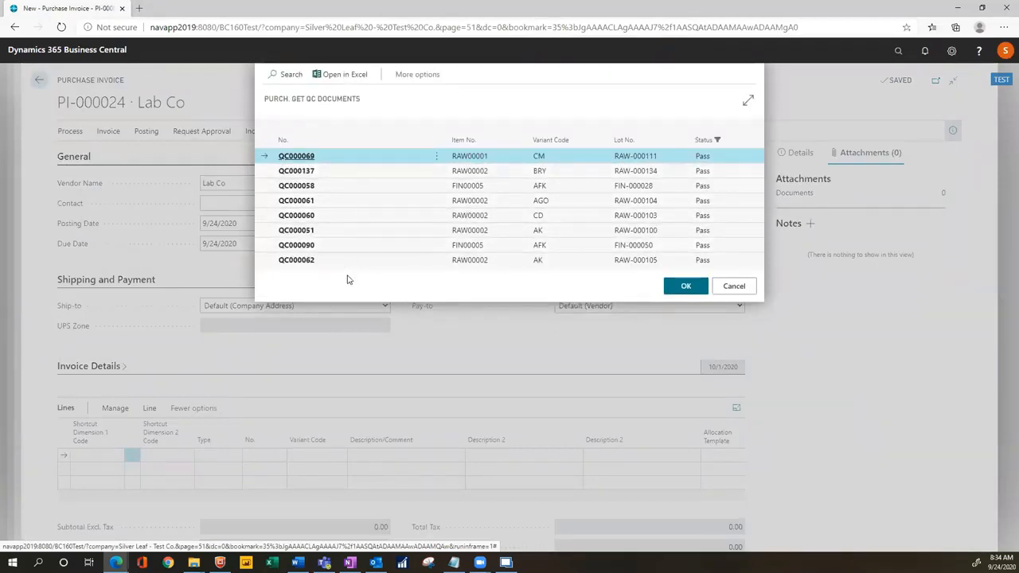
left_click(353, 172)
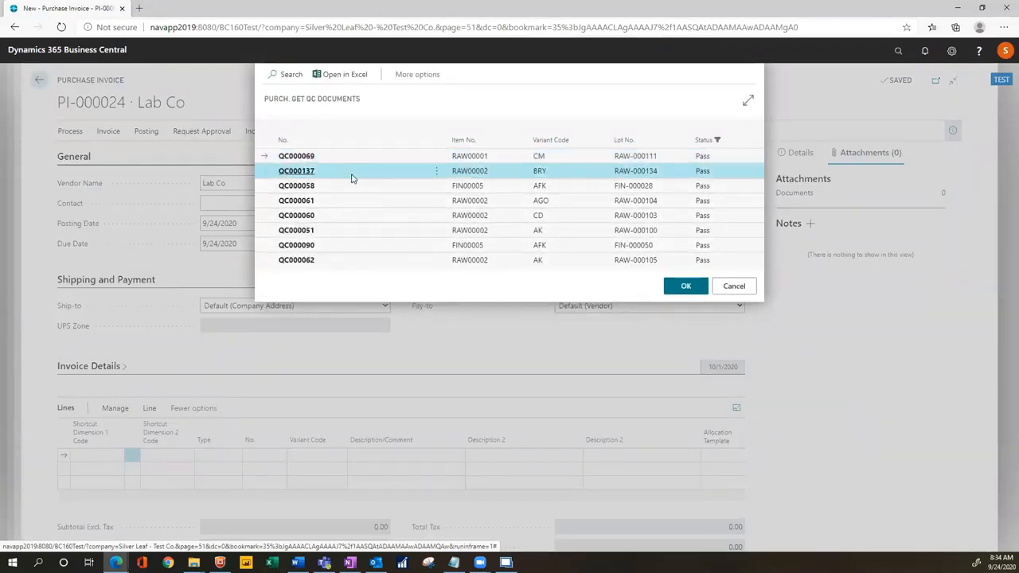
left_click(698, 288)
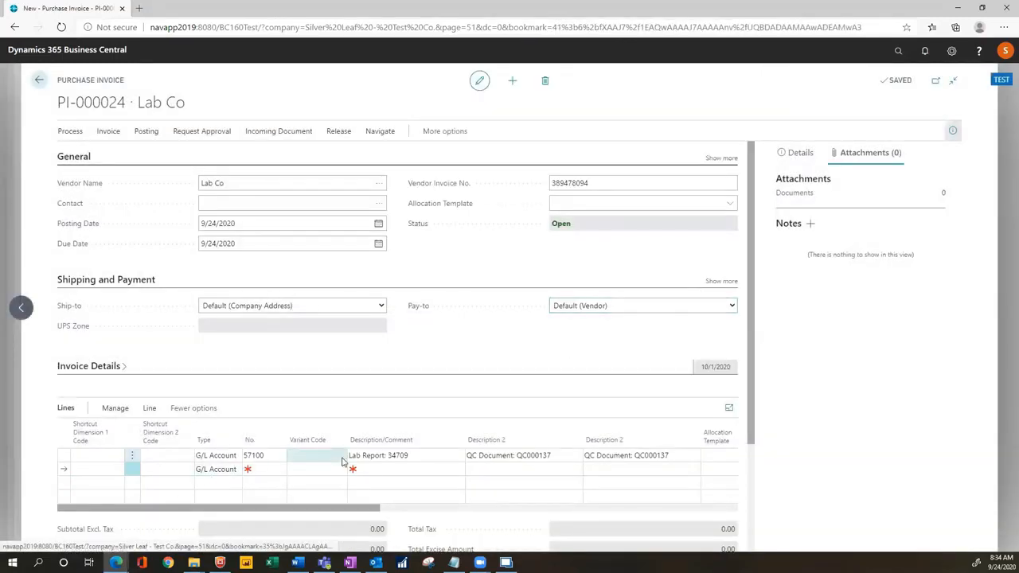
Step: Set the Direct Unit Cost Excl. Tax of the lab report line to 100
left_click_drag(352, 505, 603, 511)
left_click(396, 456)
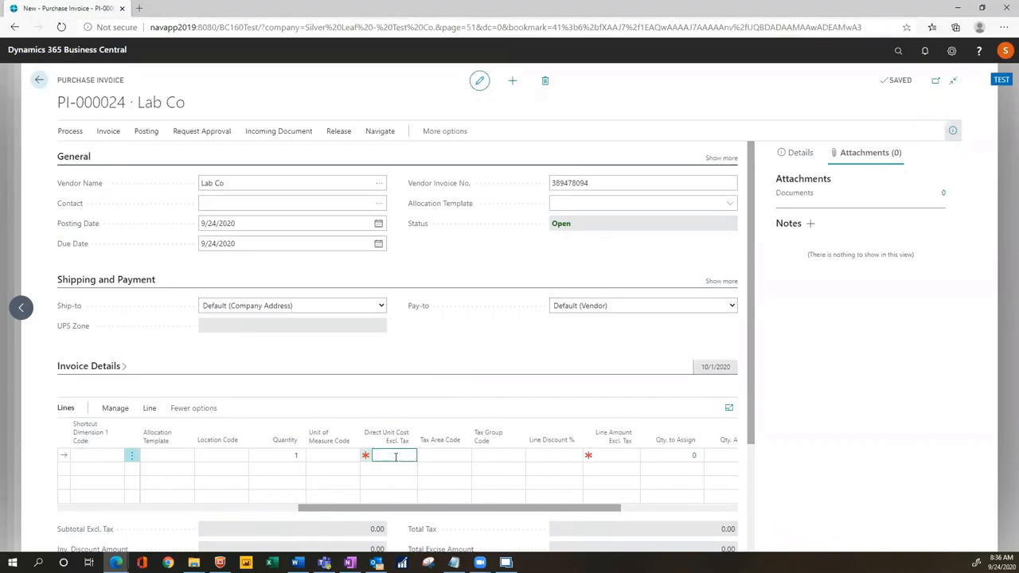
type("100")
key("Tab")
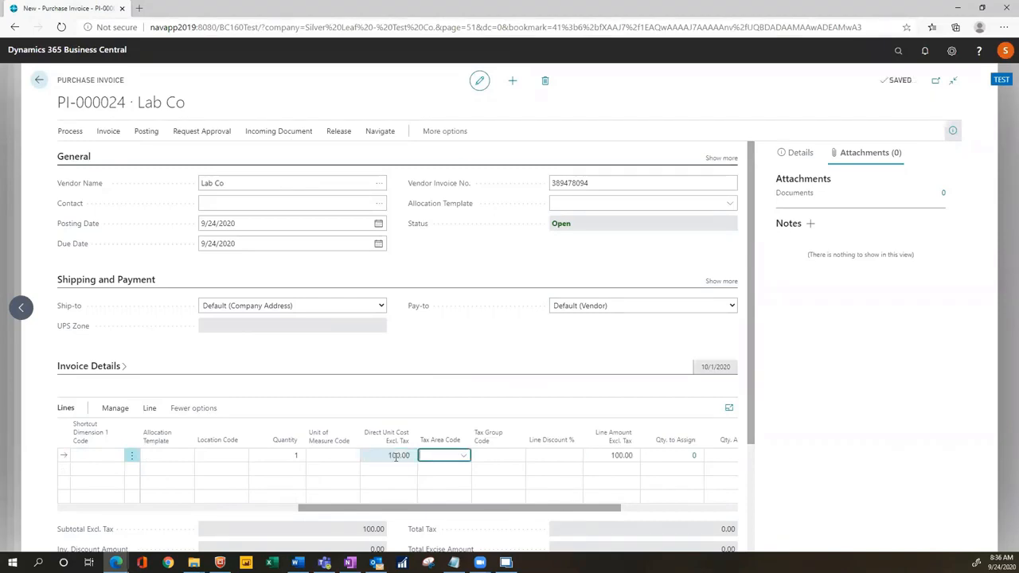
Step: Post the Lab Co purchase invoice and decline opening the posted invoice
left_click(143, 133)
left_click(80, 153)
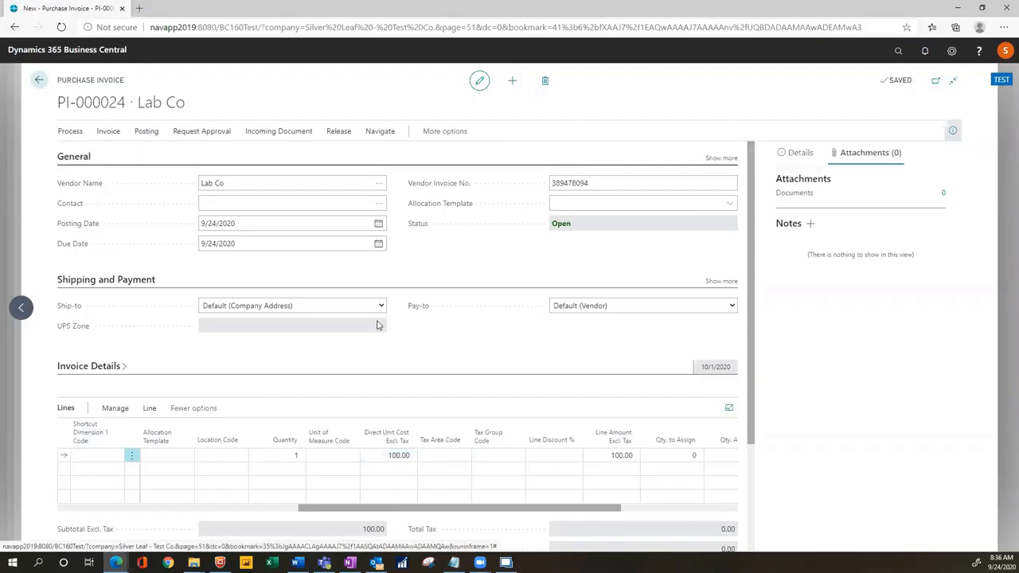
left_click(575, 334)
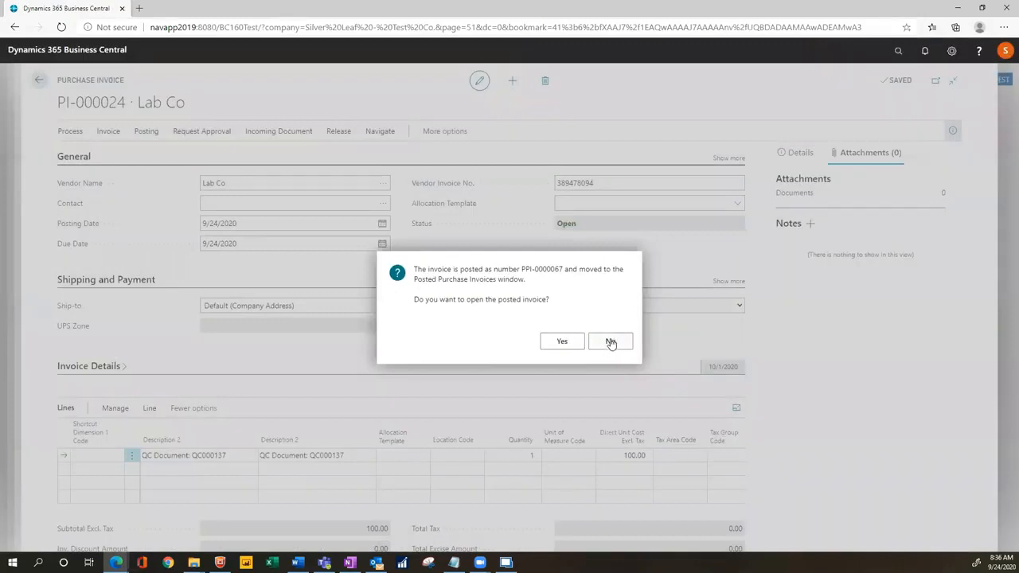
left_click(611, 340)
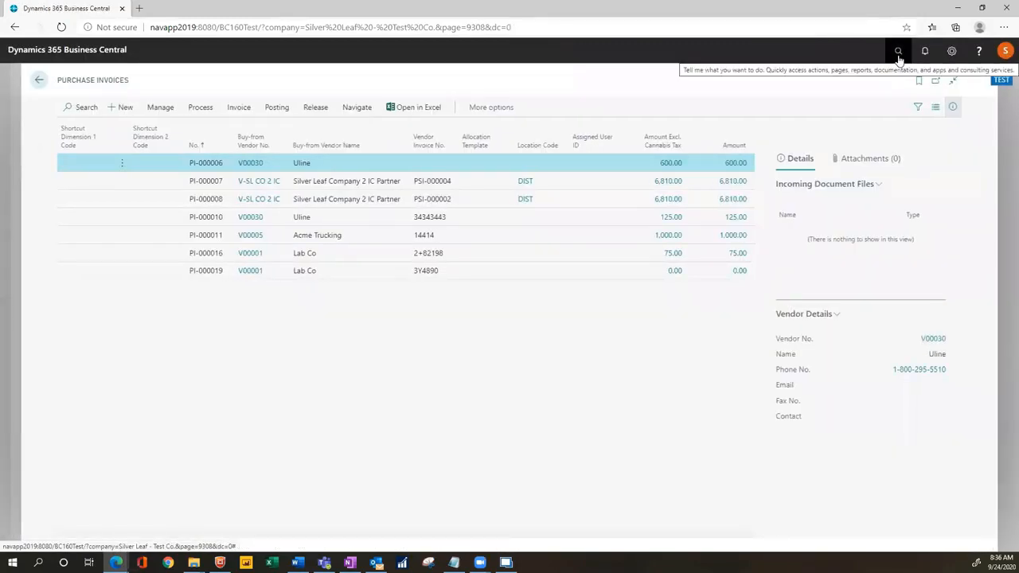
Step: Sort the QC Documents list by number in descending order and open QC000137 to check its invoiced status and posted purchase invoice
left_click(899, 51)
type("qc doc")
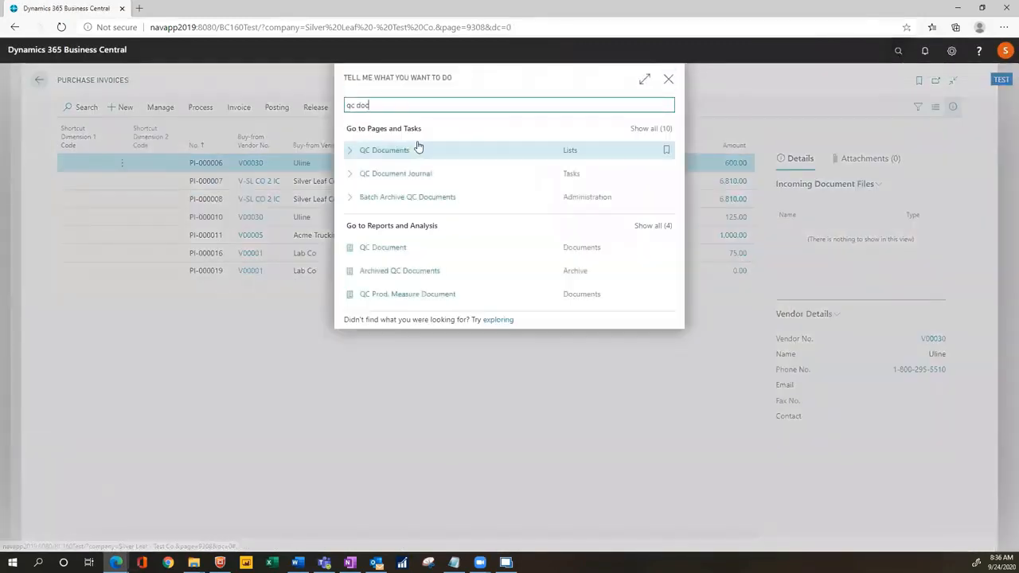
left_click(411, 149)
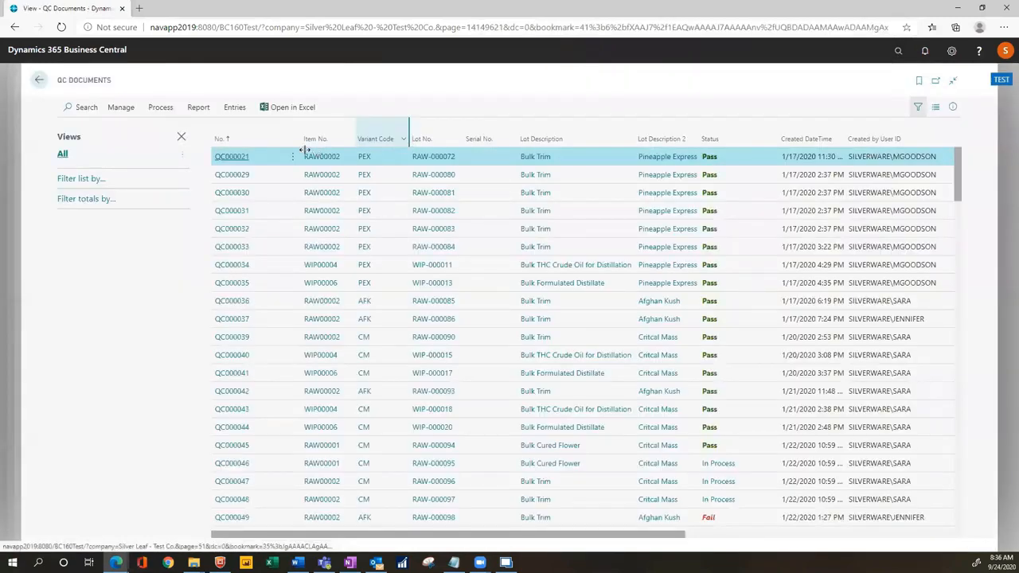
left_click(228, 140)
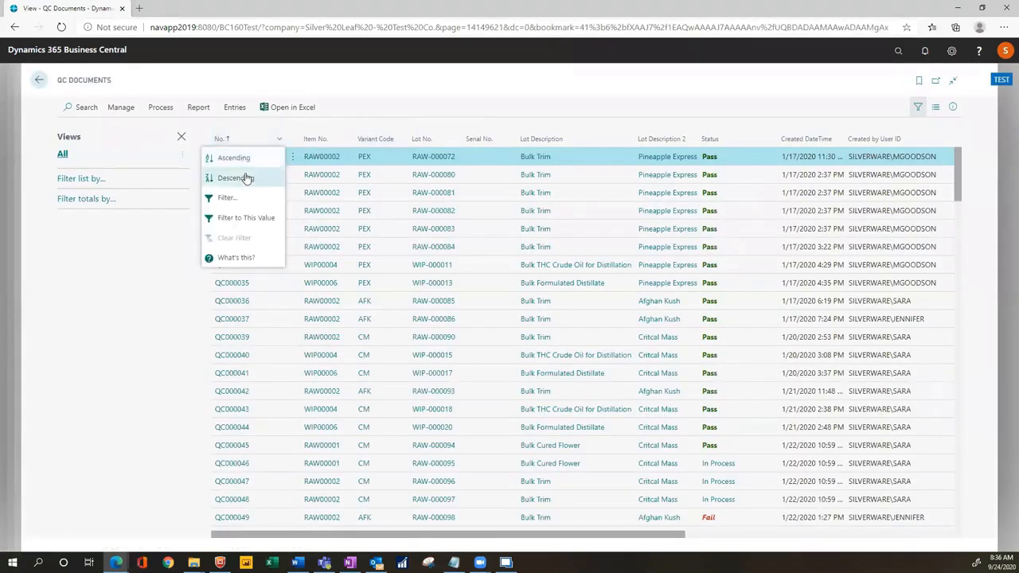
left_click(246, 177)
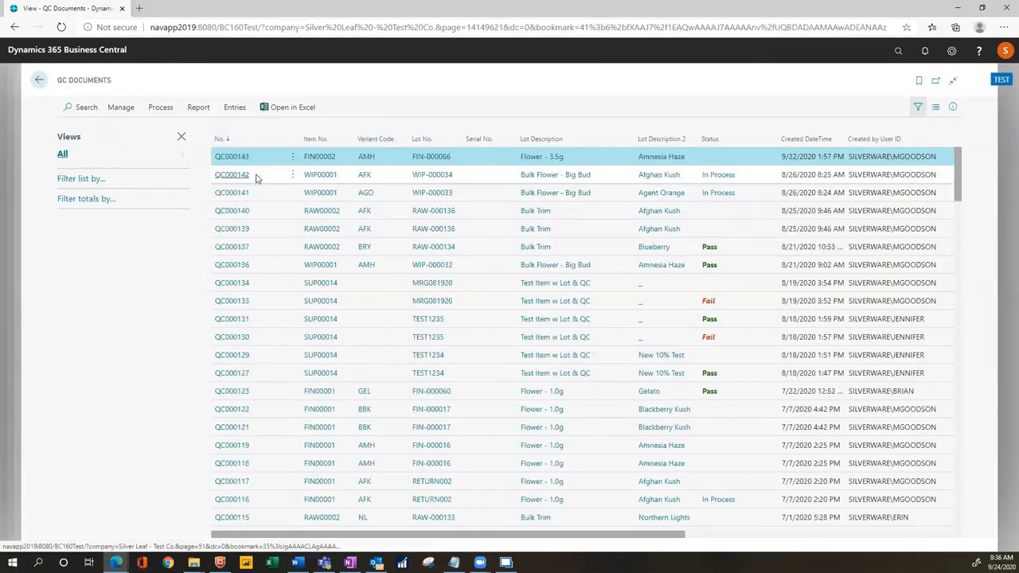
left_click(239, 248)
left_click(239, 248)
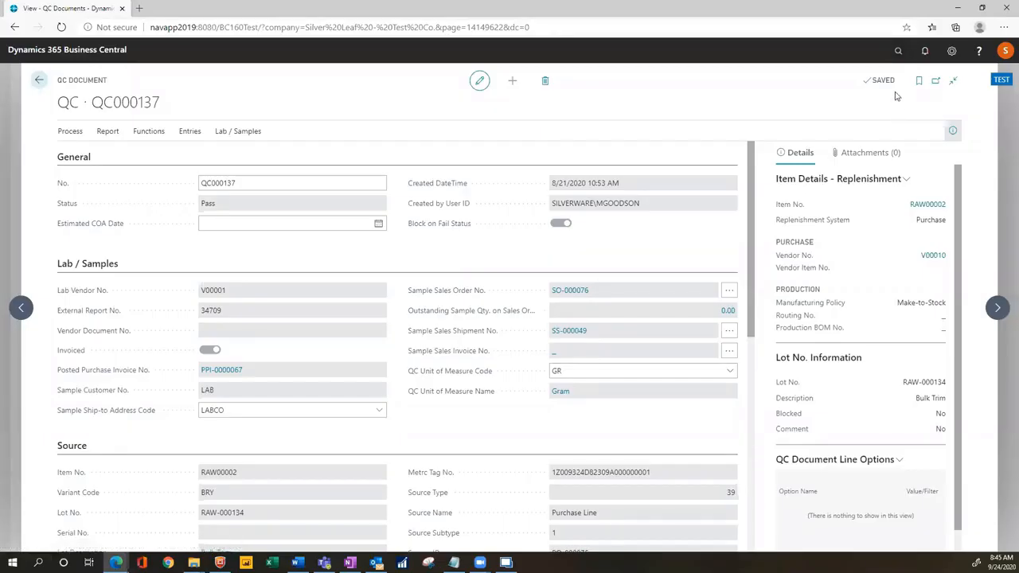
Step: Open the Hotbox Farms sales order dated 9/24/2020 from the Sales Orders list
left_click(898, 51)
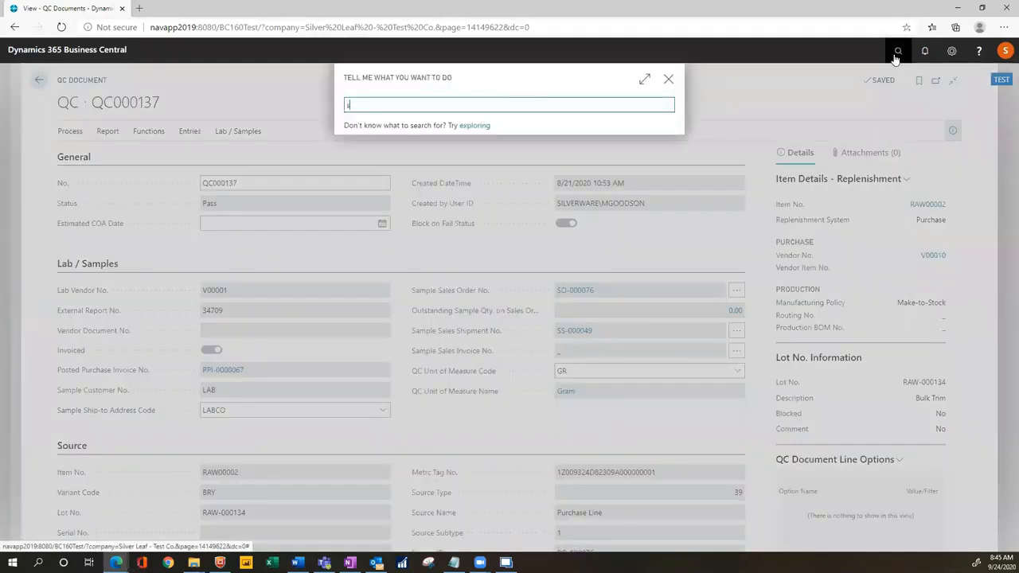
type("sales order")
left_click(369, 156)
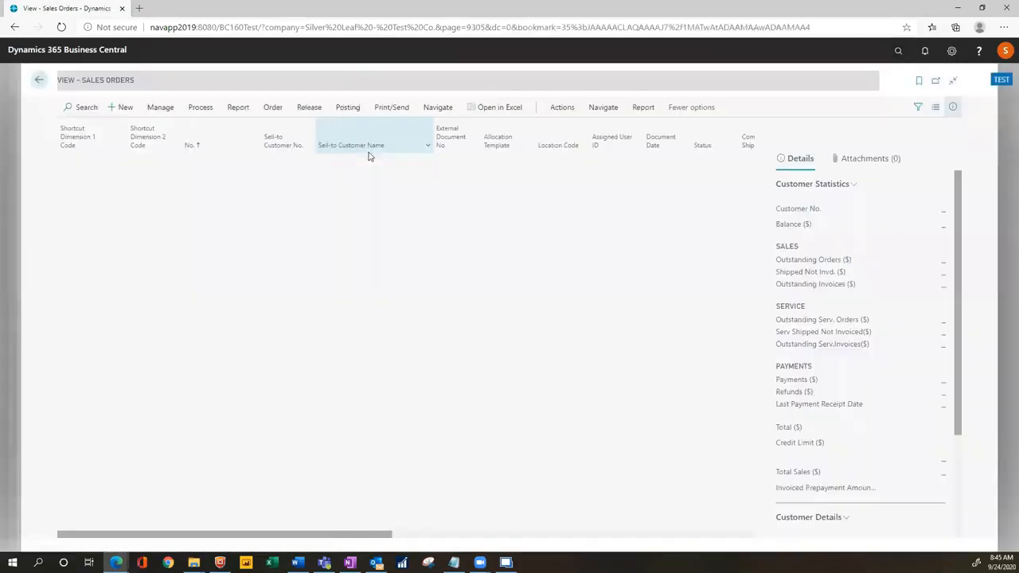
scroll(247, 482, "down", 10)
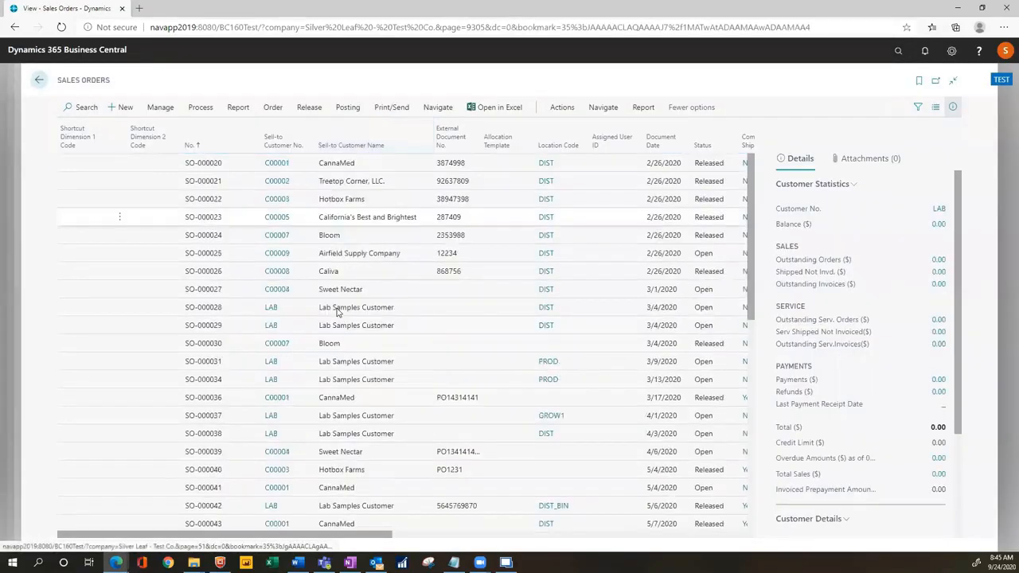
scroll(236, 489, "down", 5)
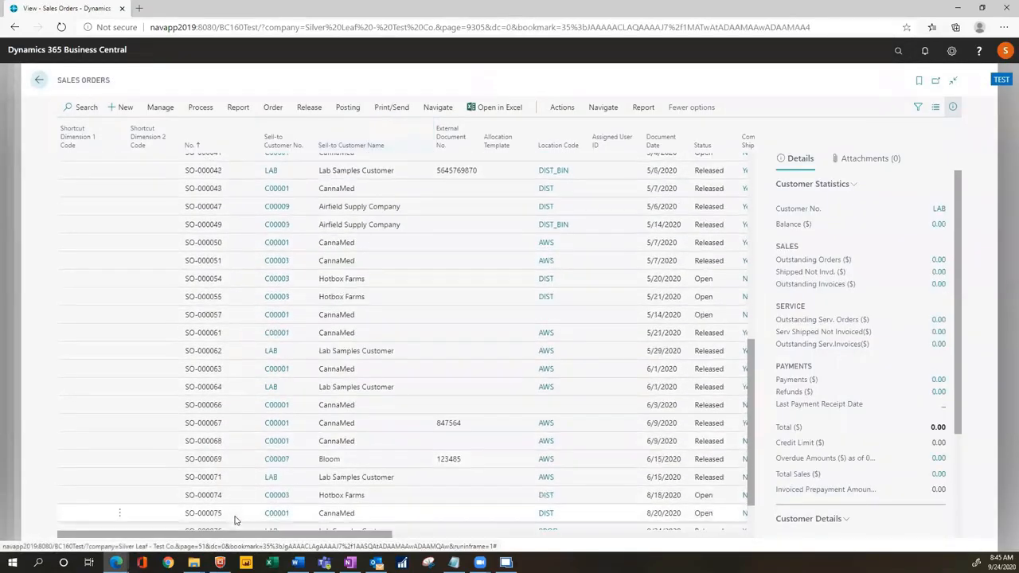
left_click(227, 519)
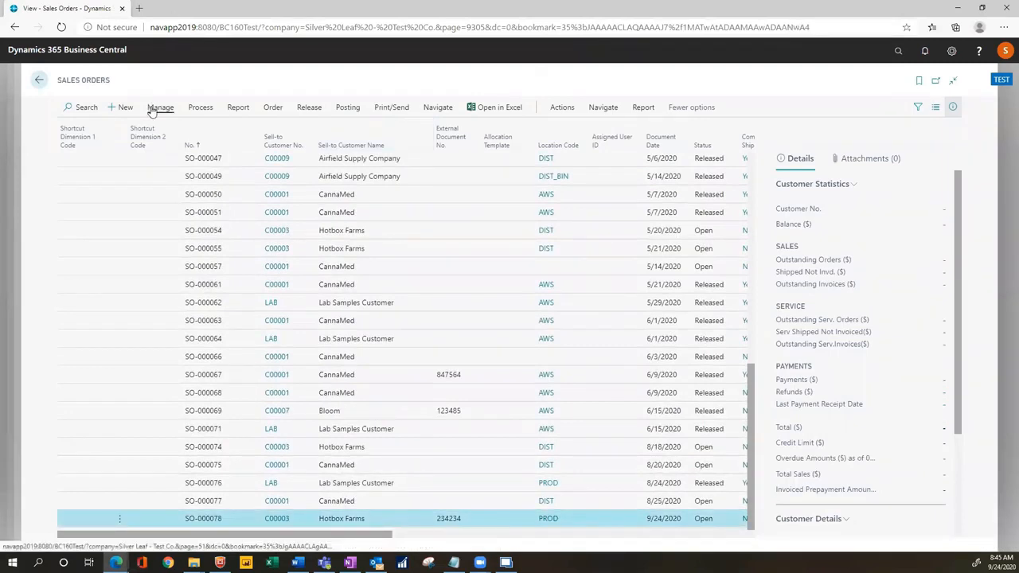
left_click(241, 275)
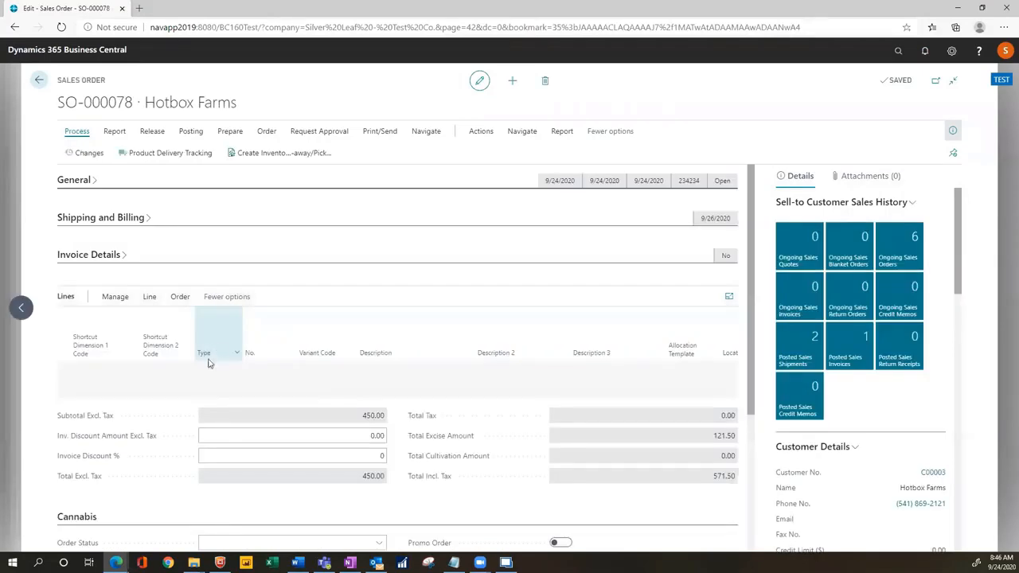
Step: Assign lot FIN-000066 to the sales order's FIN00002 line through item tracking, reviewing the lot's QC documents and test entries
left_click(215, 370)
left_click(152, 296)
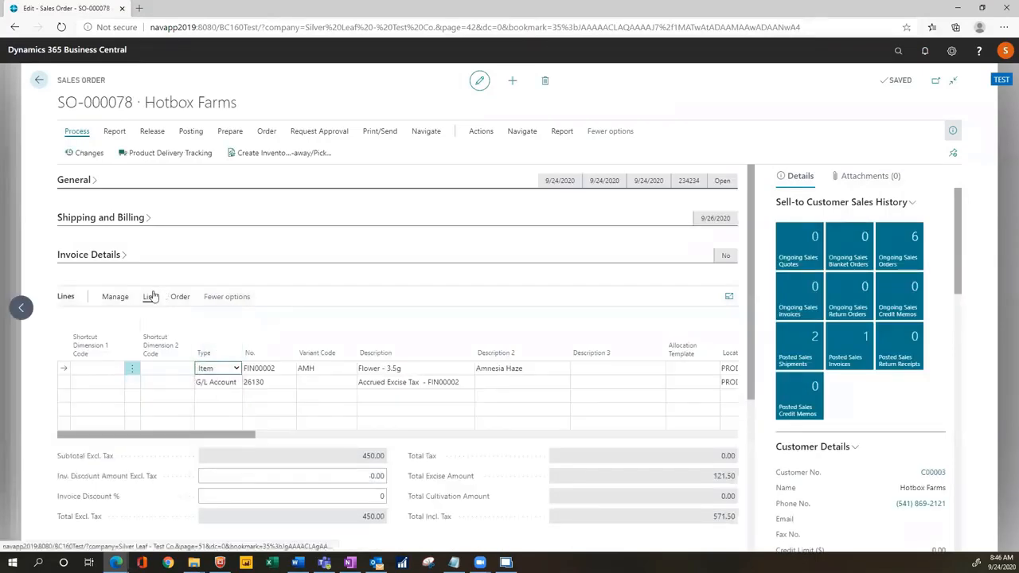
left_click(114, 297)
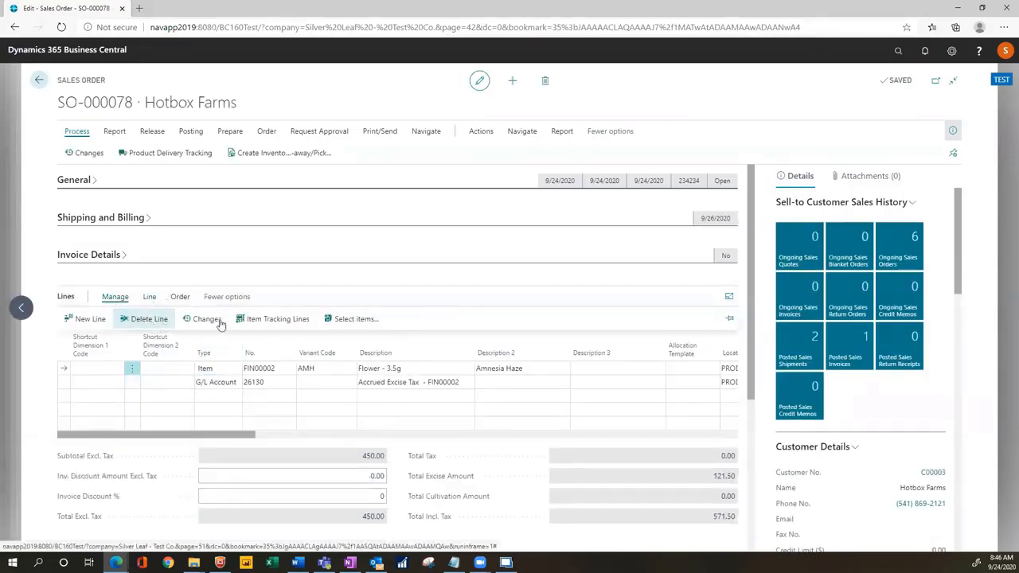
left_click(267, 321)
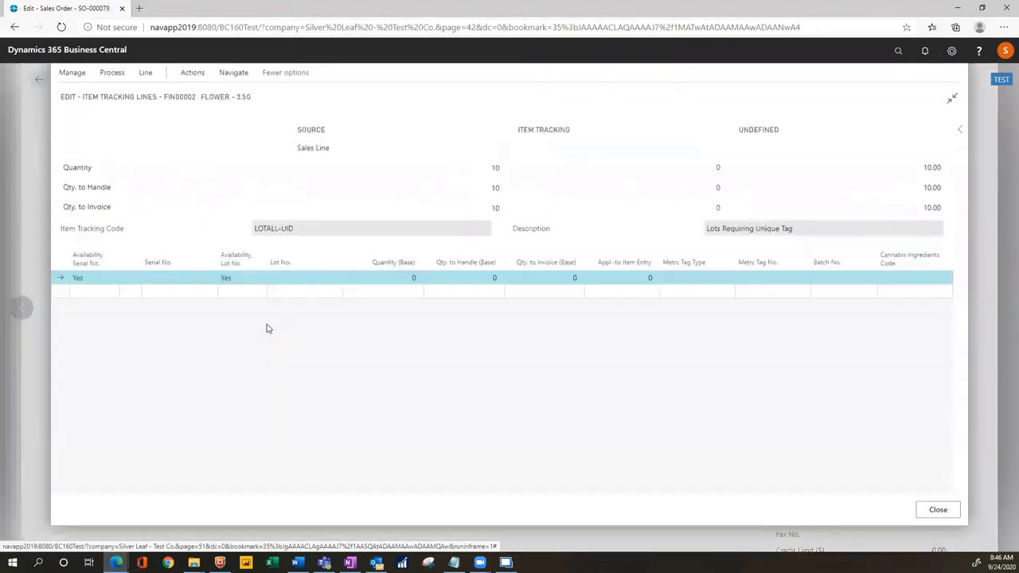
left_click(338, 281)
left_click(336, 281)
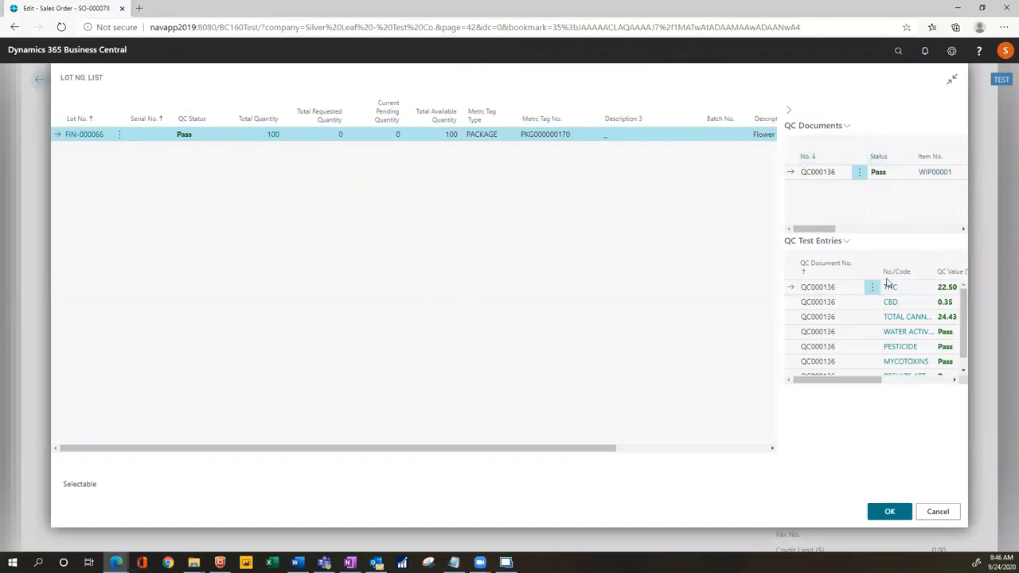
left_click_drag(862, 385, 796, 389)
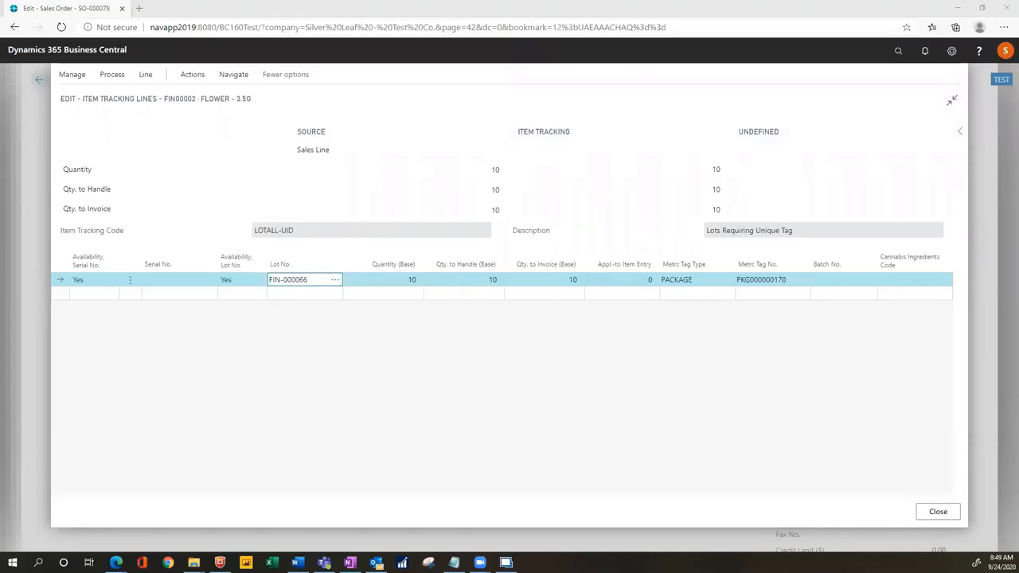
Step: Find and open the QC Test Entries list
left_click(899, 52)
type("qc test ent")
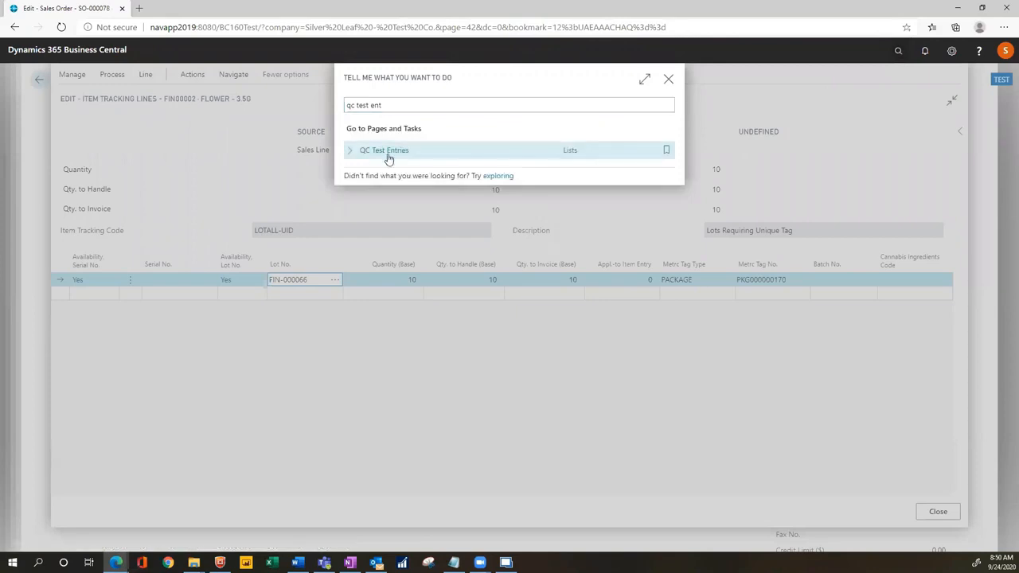
left_click(388, 153)
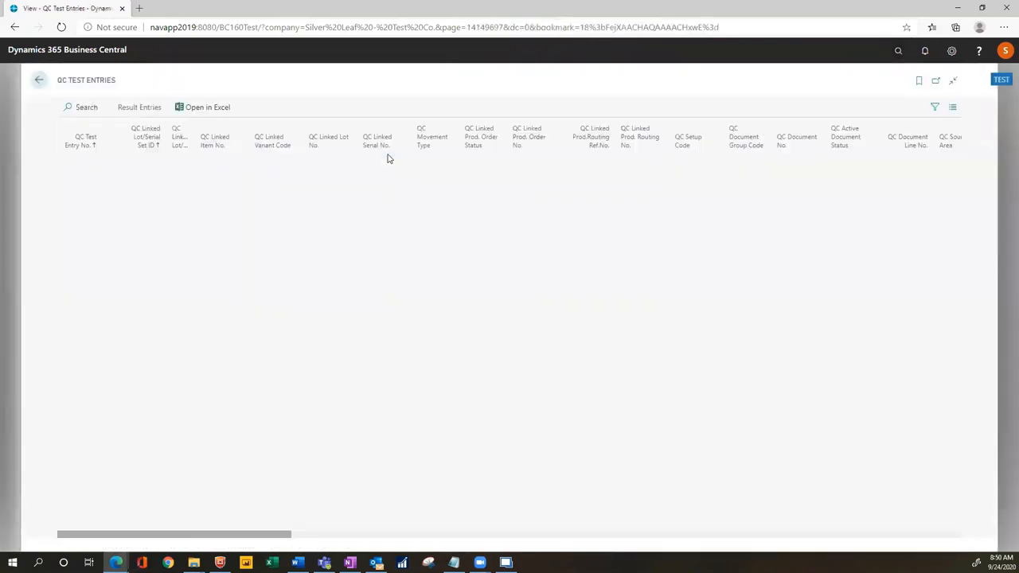